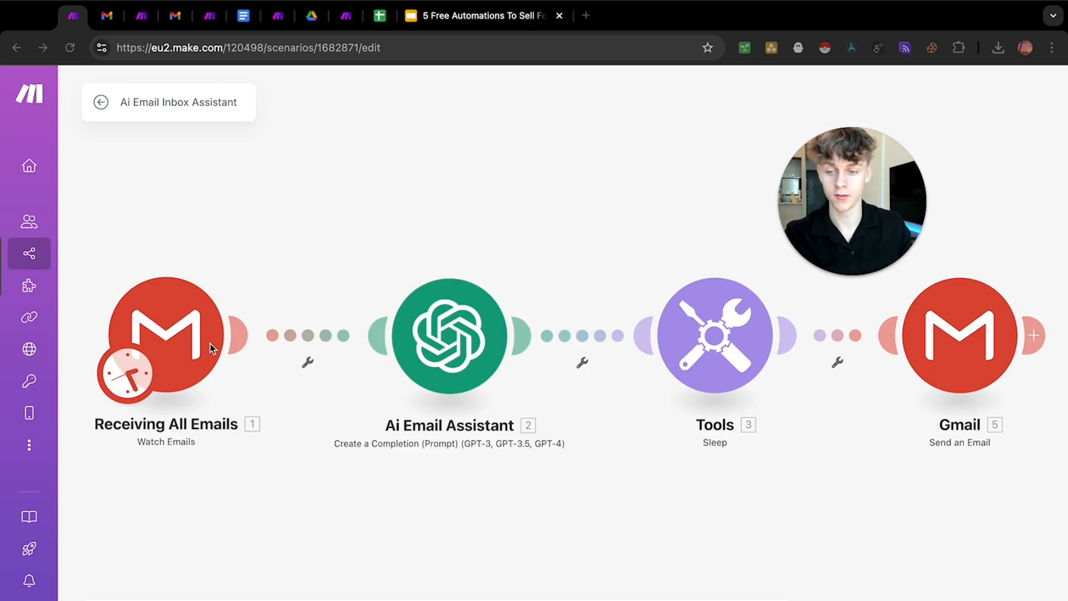
Review the connection, folder, filter type and query of the Receiving All Emails module, closing its settings when finished.
left_click(184, 324)
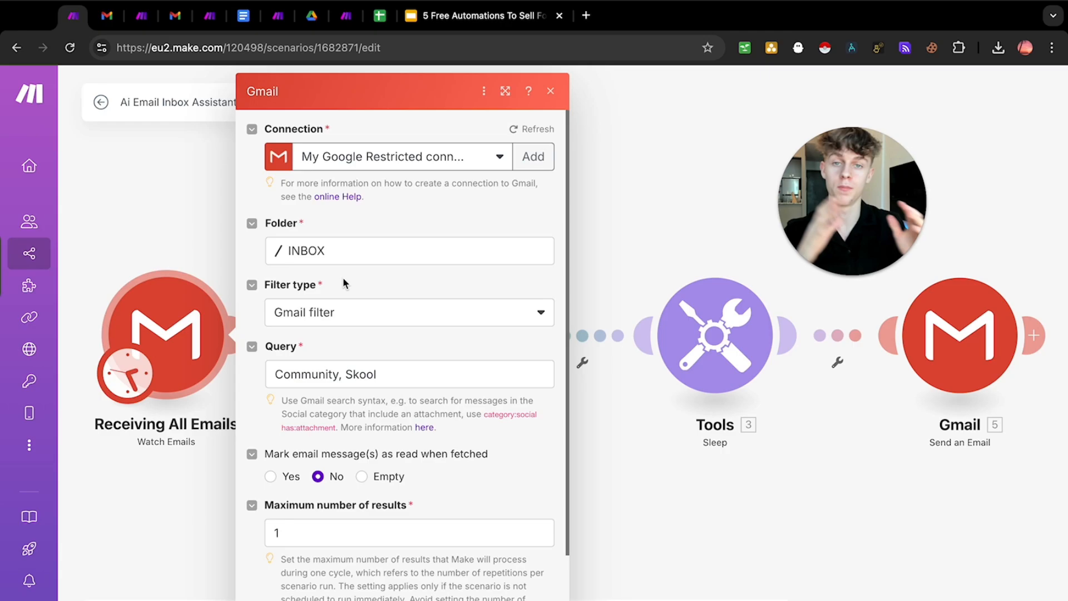
left_click(174, 216)
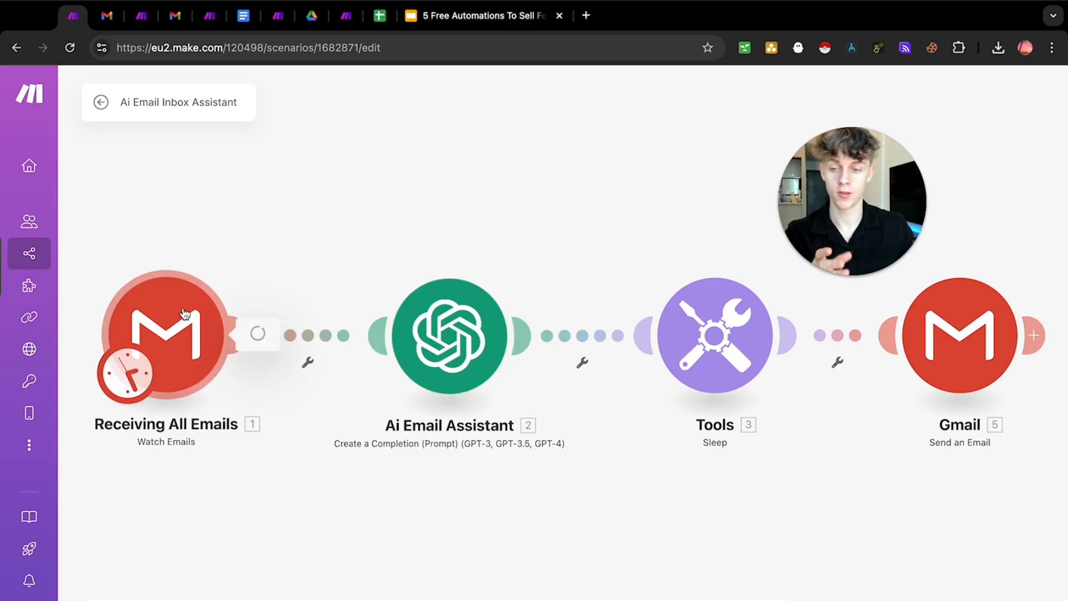
left_click(227, 346)
left_click(218, 234)
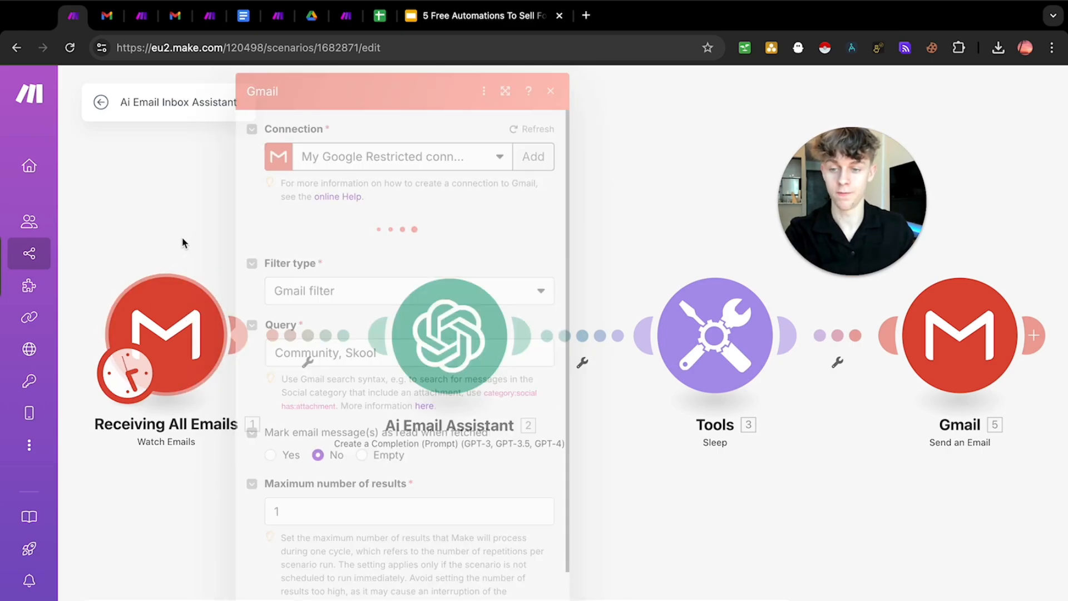
Add a separate Gmail Watch Emails module to the empty canvas above the Receiving All Emails module.
right_click(218, 217)
left_click(254, 227)
left_click(275, 239)
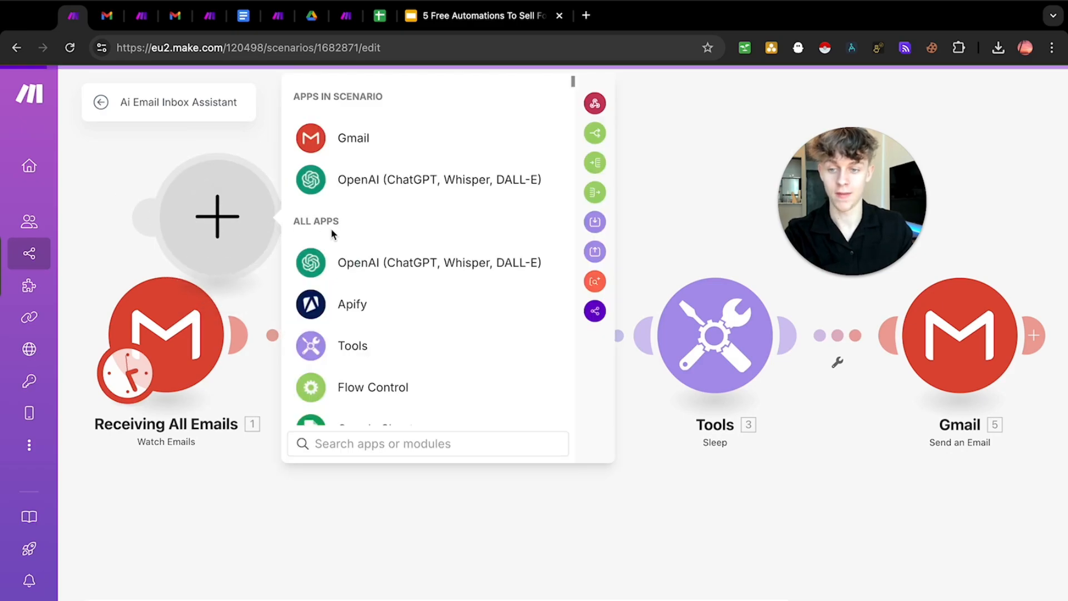
left_click(359, 140)
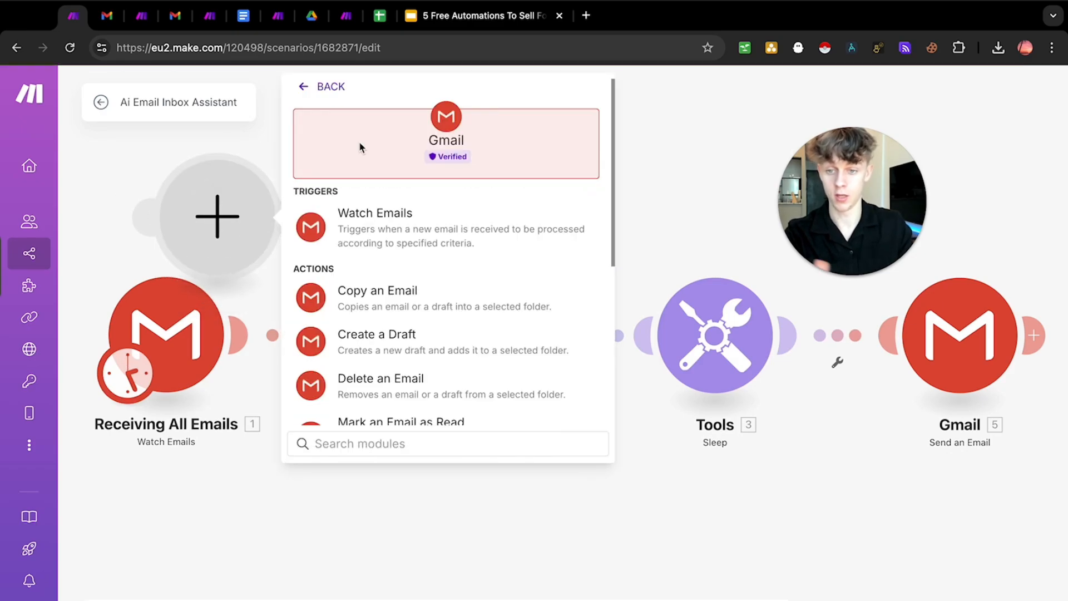
left_click(400, 230)
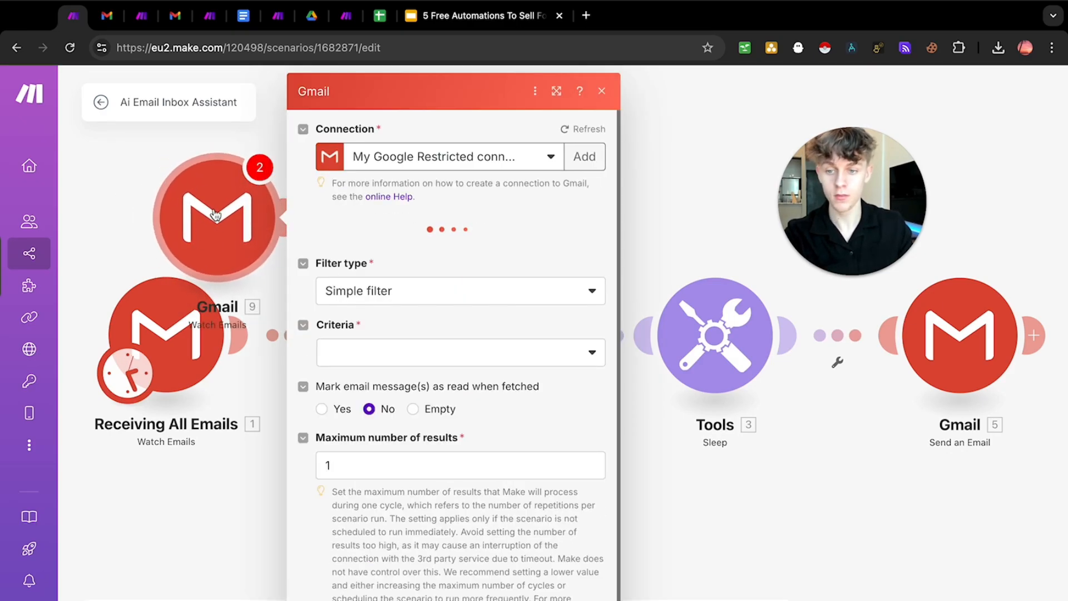
Set the new Gmail module's filter type to Gmail filter, then delete that module from the scenario.
left_click(367, 290)
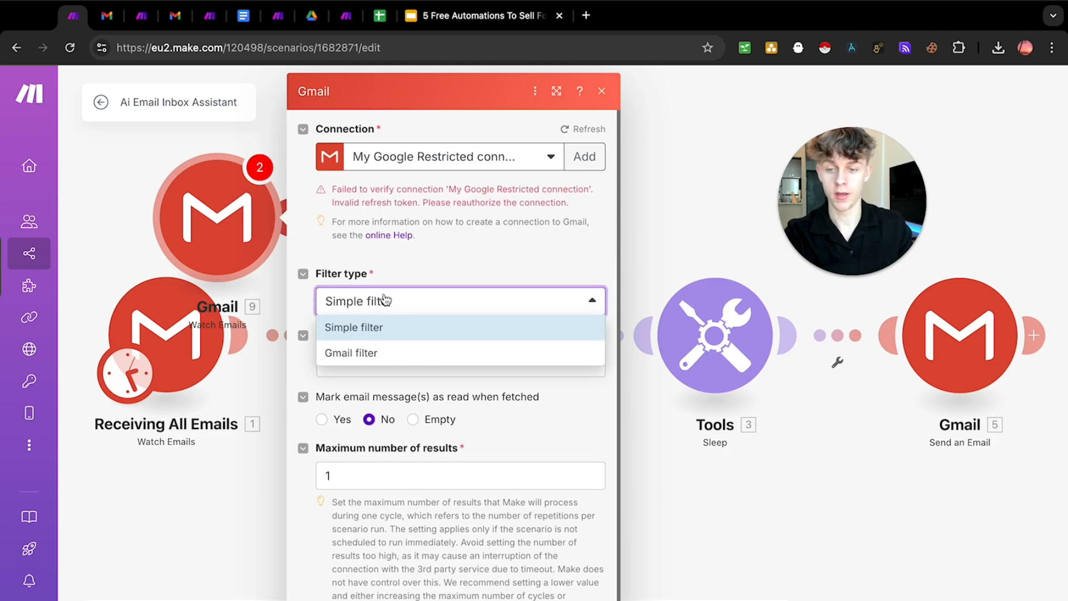
left_click(364, 343)
left_click(361, 350)
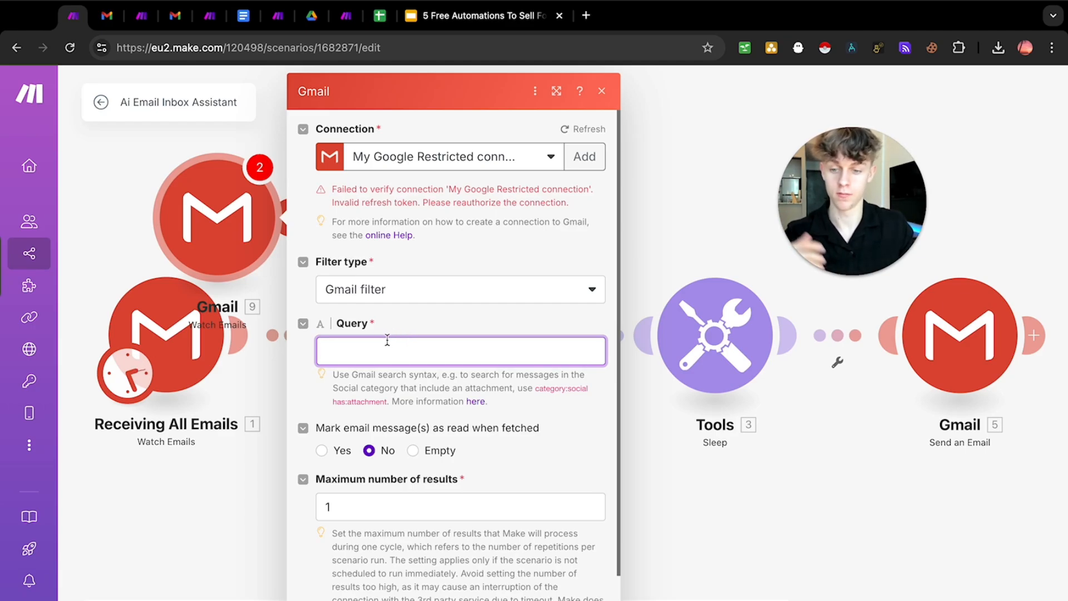
right_click(239, 225)
left_click(270, 402)
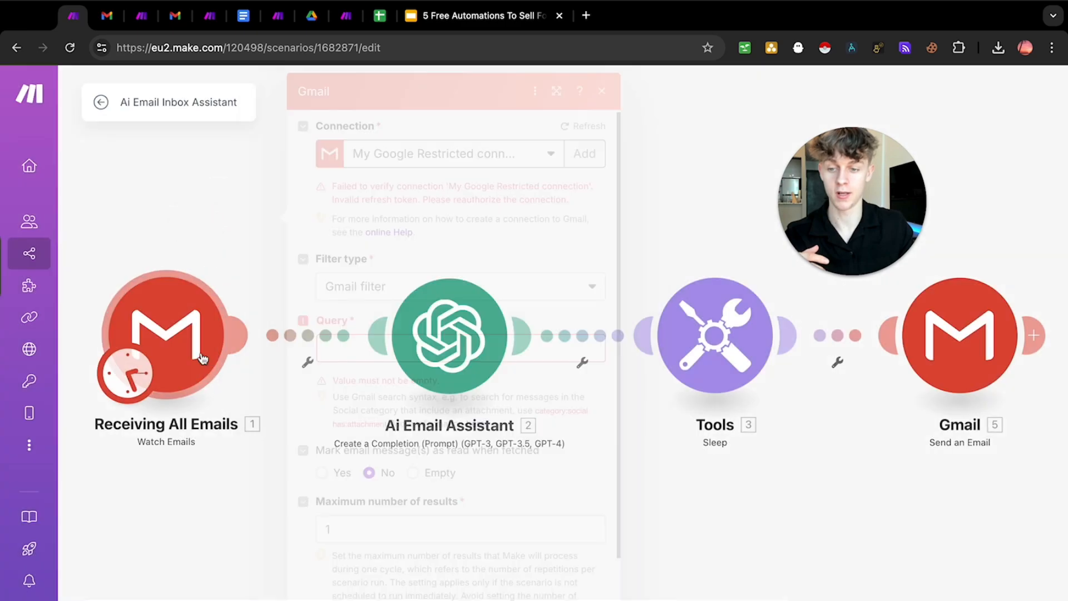
Inspect the Query field and remaining filter settings of the Receiving All Emails module, and close its settings.
left_click(203, 358)
triple_click(419, 352)
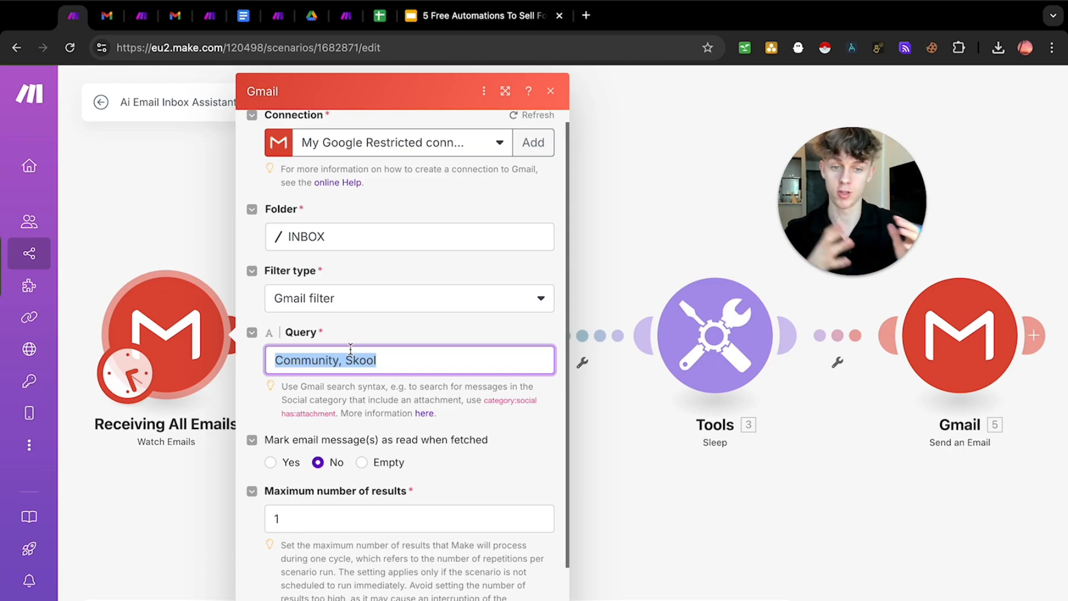
scroll(362, 339, "down", 2)
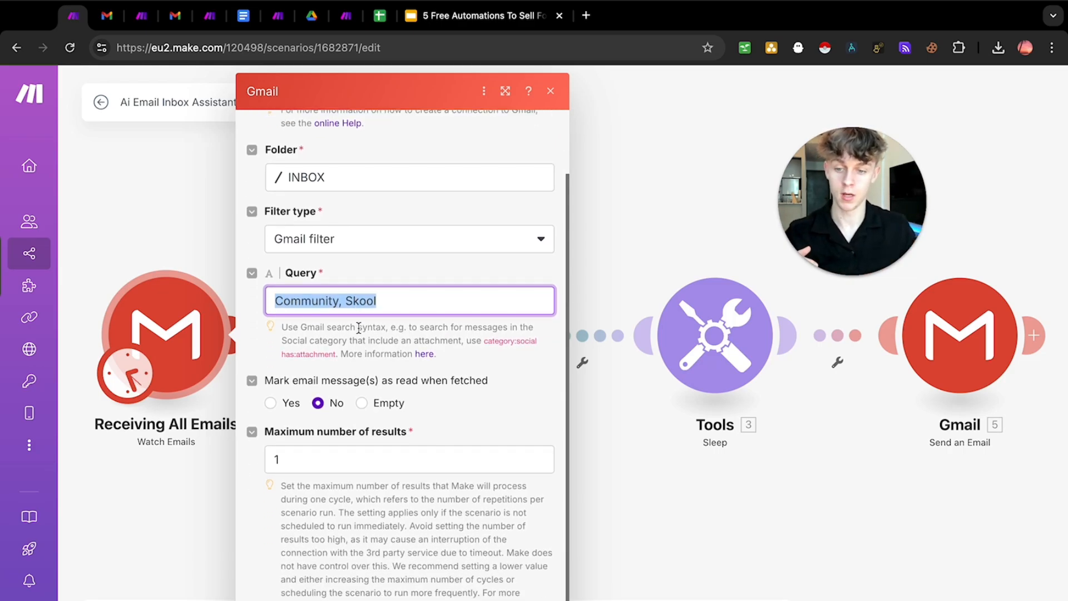
left_click(171, 488)
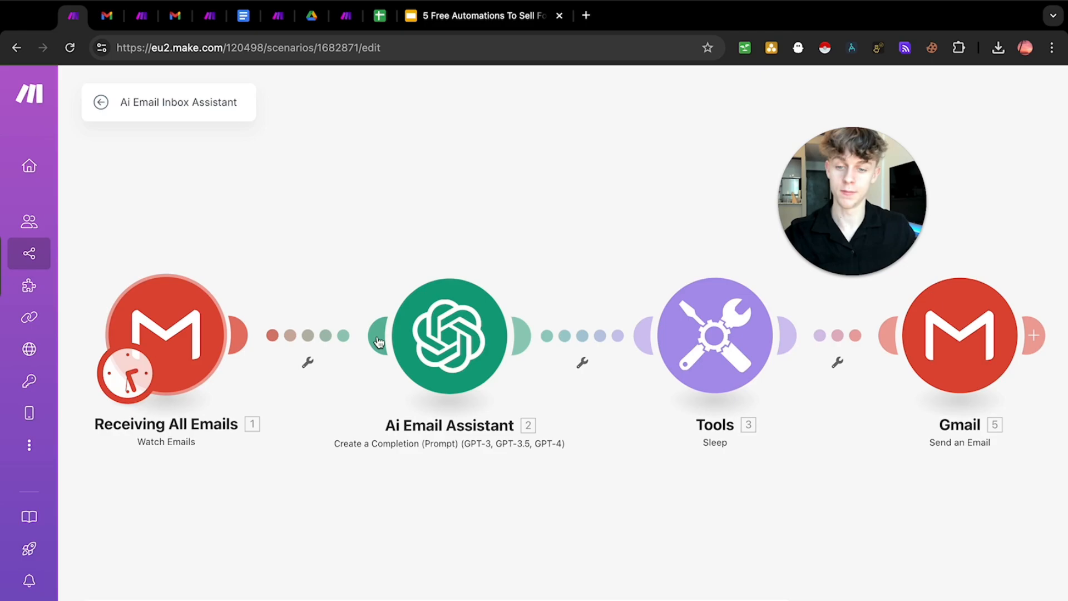
Look through the connection, method, model and messages of the Ai Email Assistant module.
left_click(461, 339)
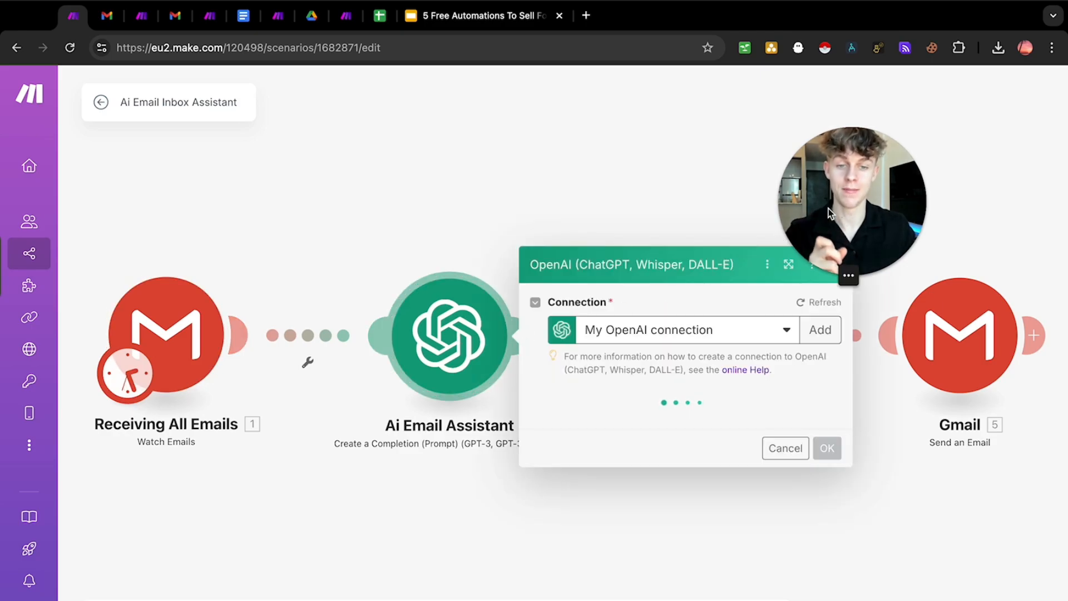
left_click_drag(868, 190, 948, 160)
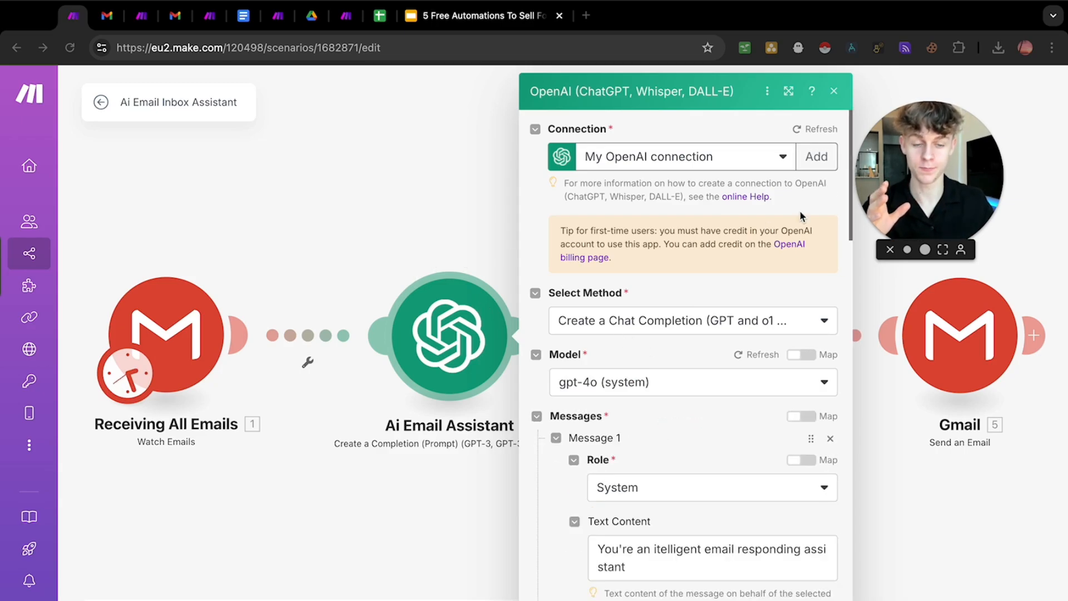
scroll(617, 287, "down", 4)
scroll(619, 281, "up", 2)
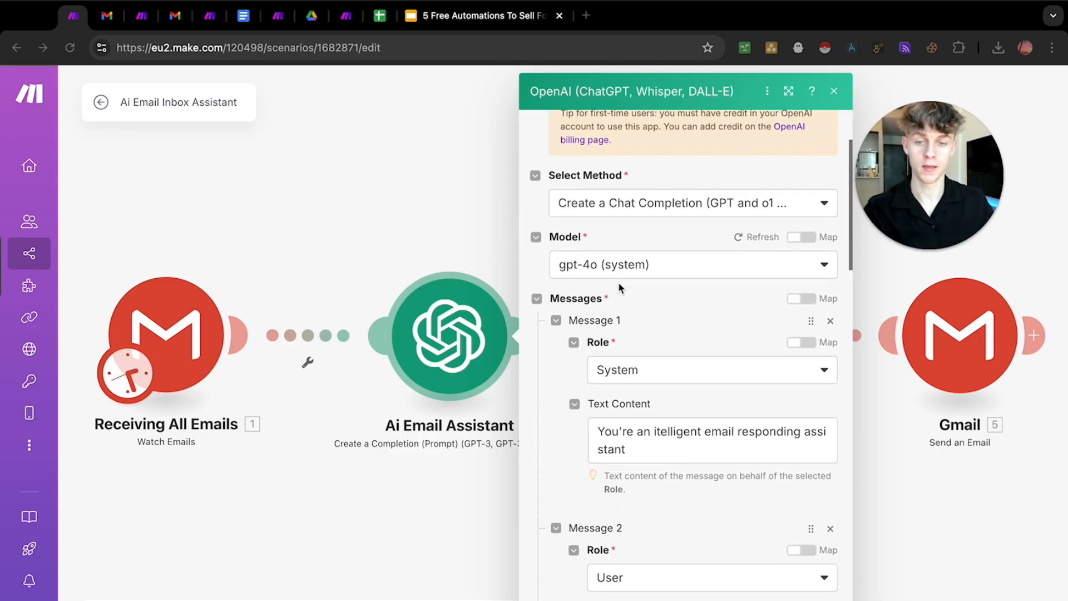
Add a separate OpenAI Create a Completion (Prompt) module above the Ai Email Assistant module.
right_click(436, 188)
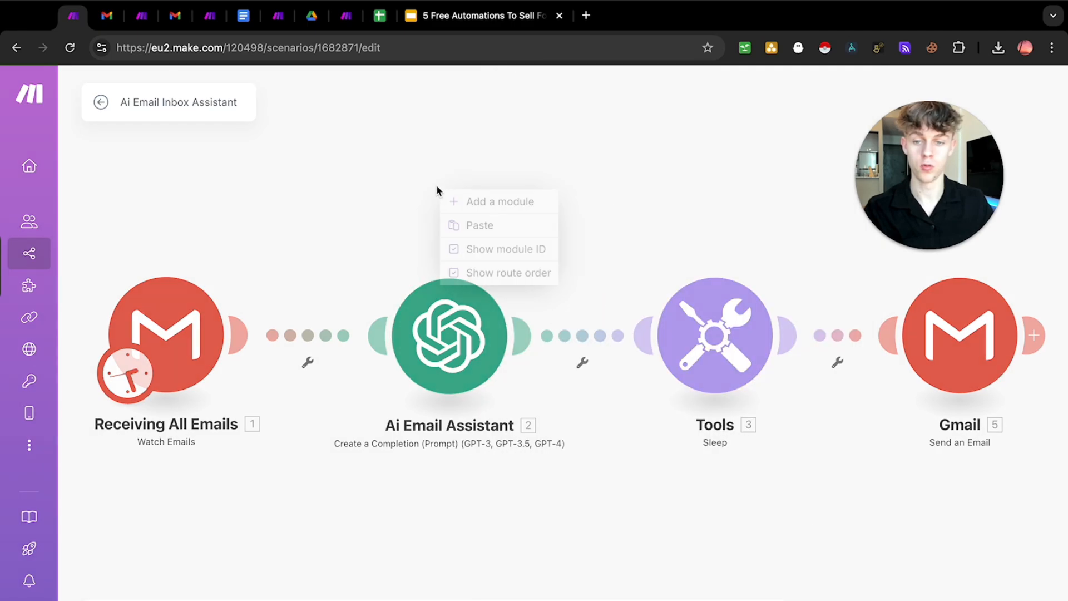
left_click(470, 201)
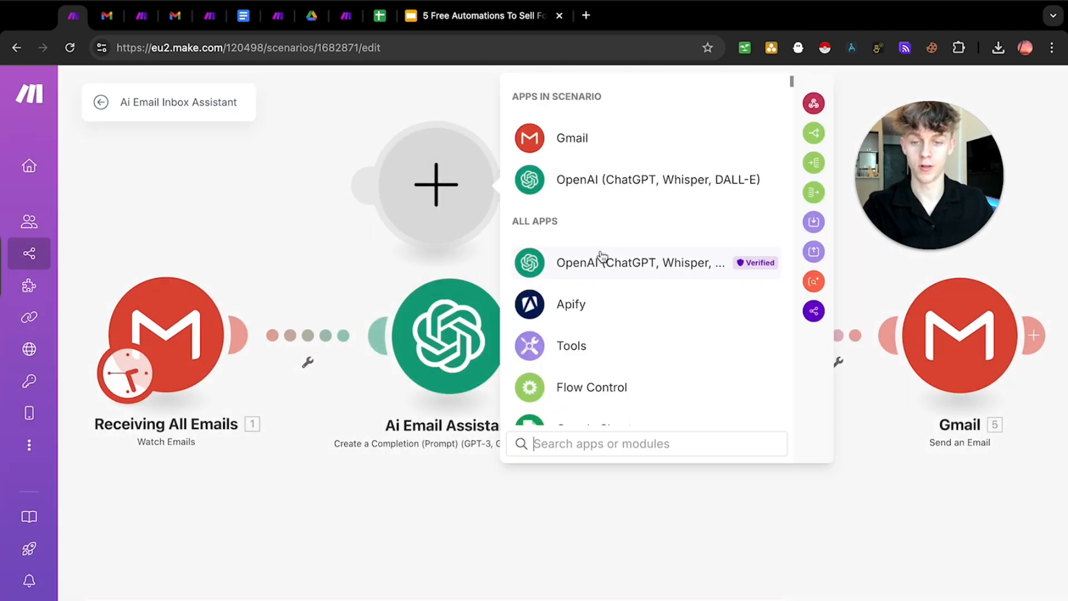
left_click(576, 191)
scroll(615, 279, "down", 1)
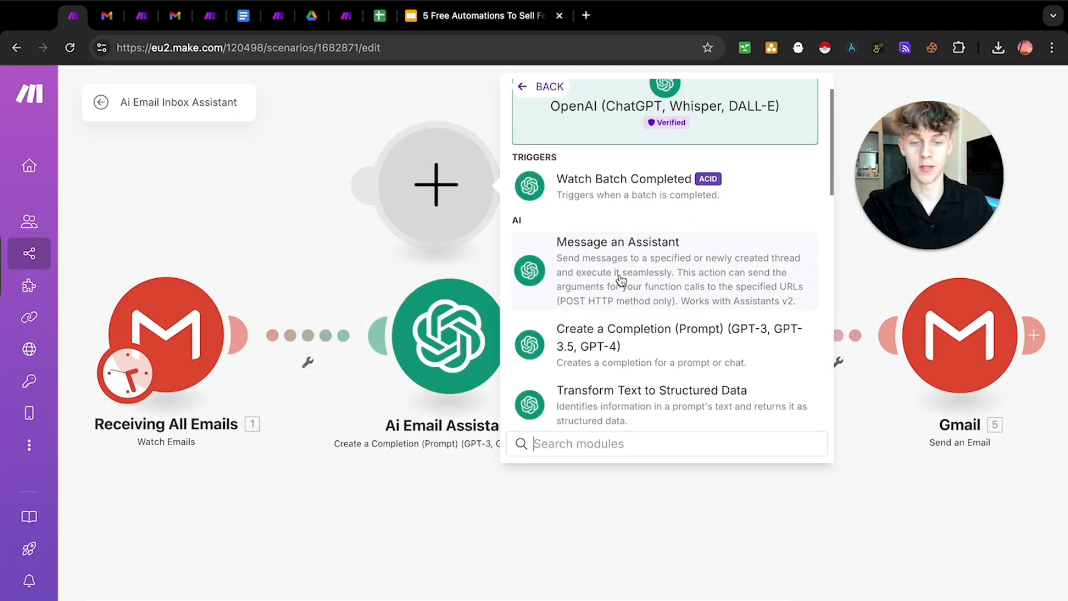
left_click(586, 329)
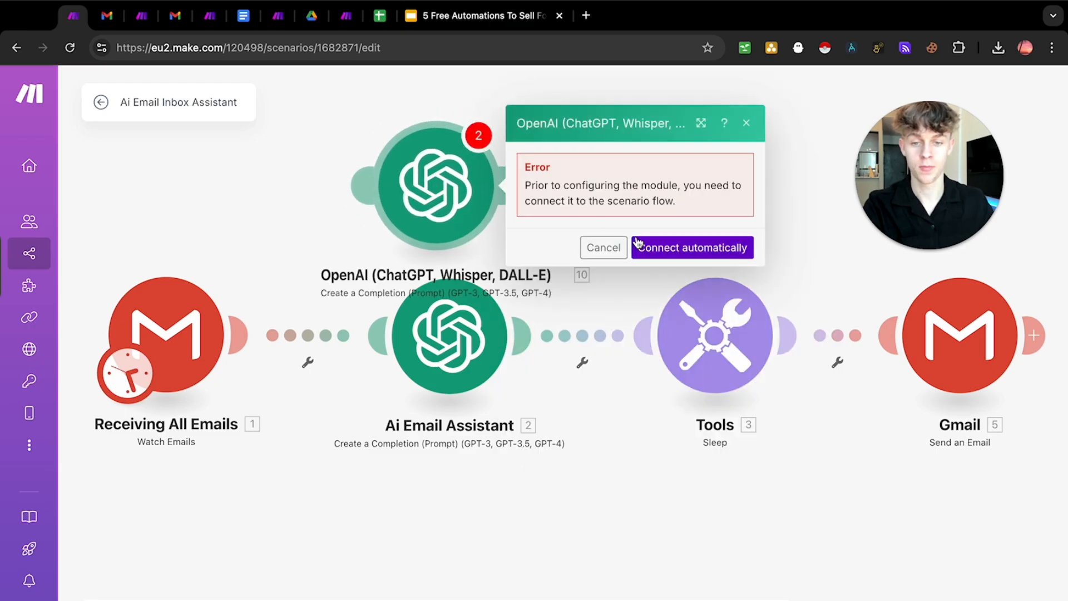
Delete the extra OpenAI module and the empty placeholder module attached to it.
right_click(483, 198)
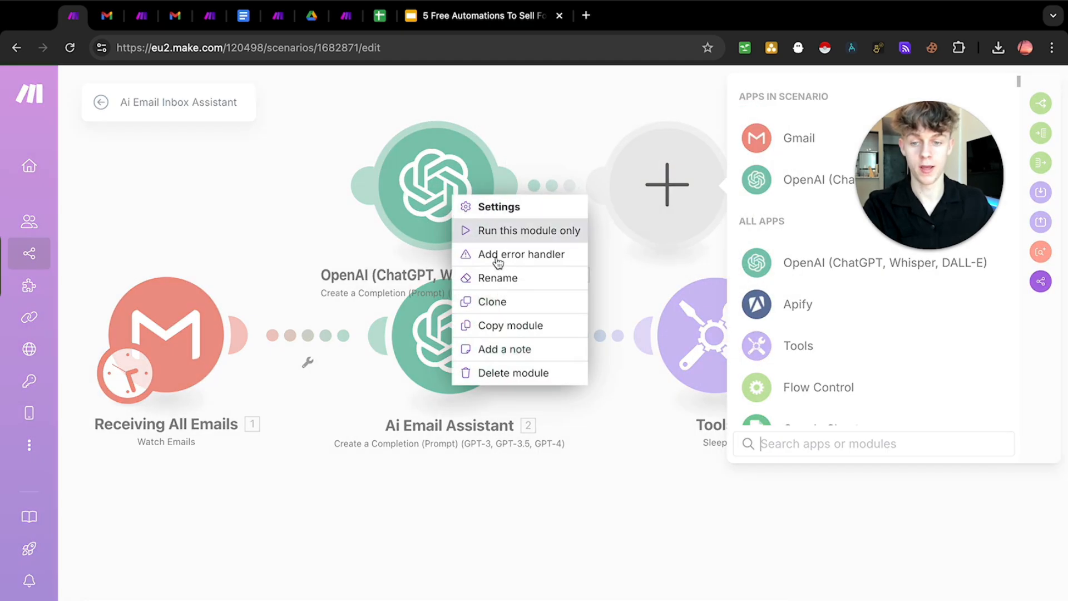
left_click(513, 375)
right_click(654, 179)
left_click(715, 209)
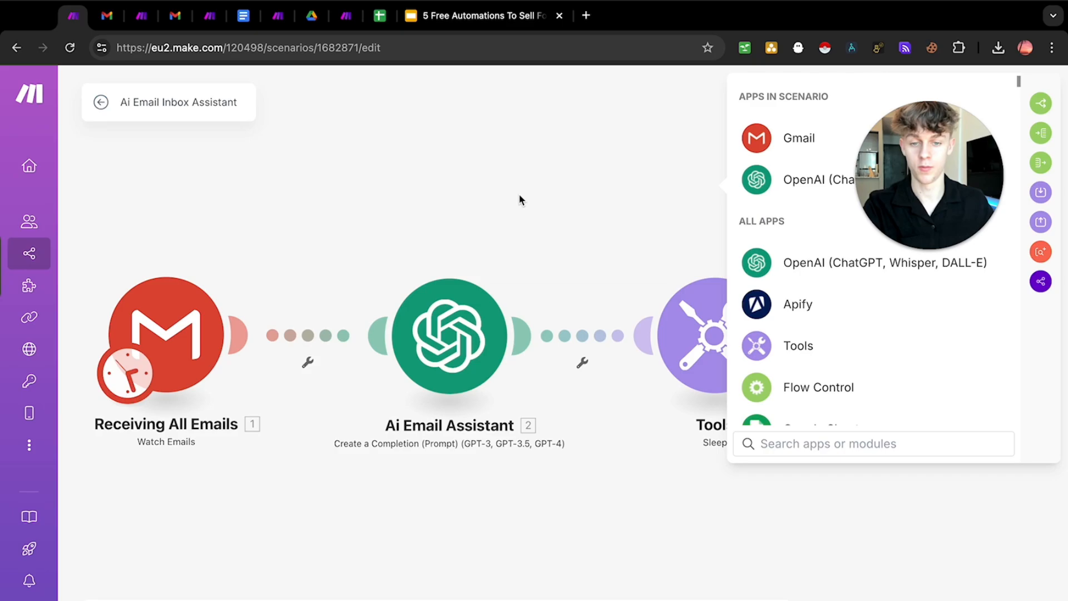
Examine the Ai Email Assistant module's model and the role and text of its system message.
left_click(517, 323)
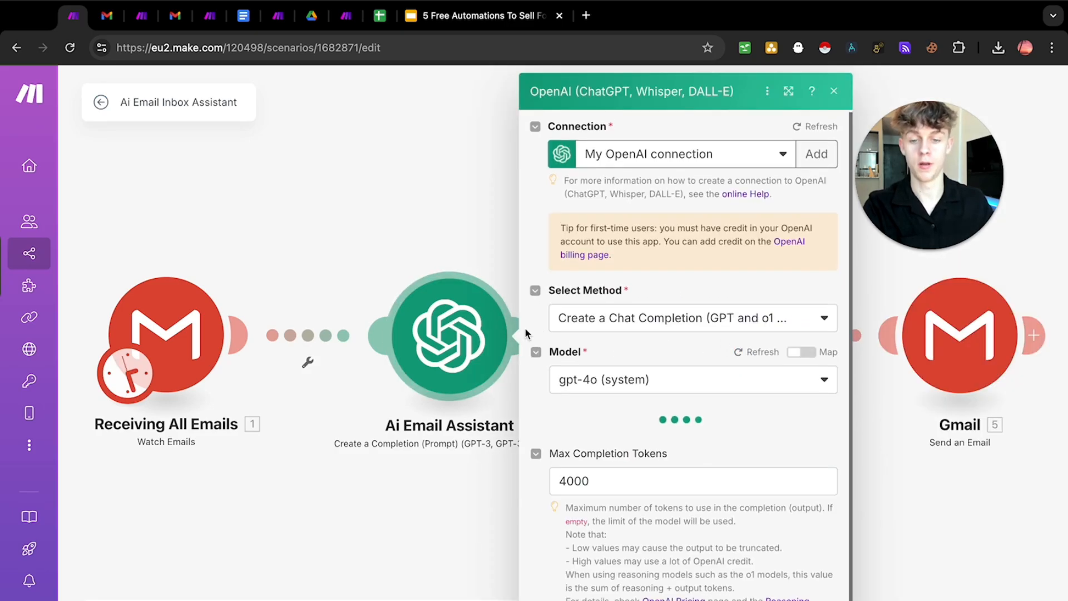
scroll(525, 327, "down", 1)
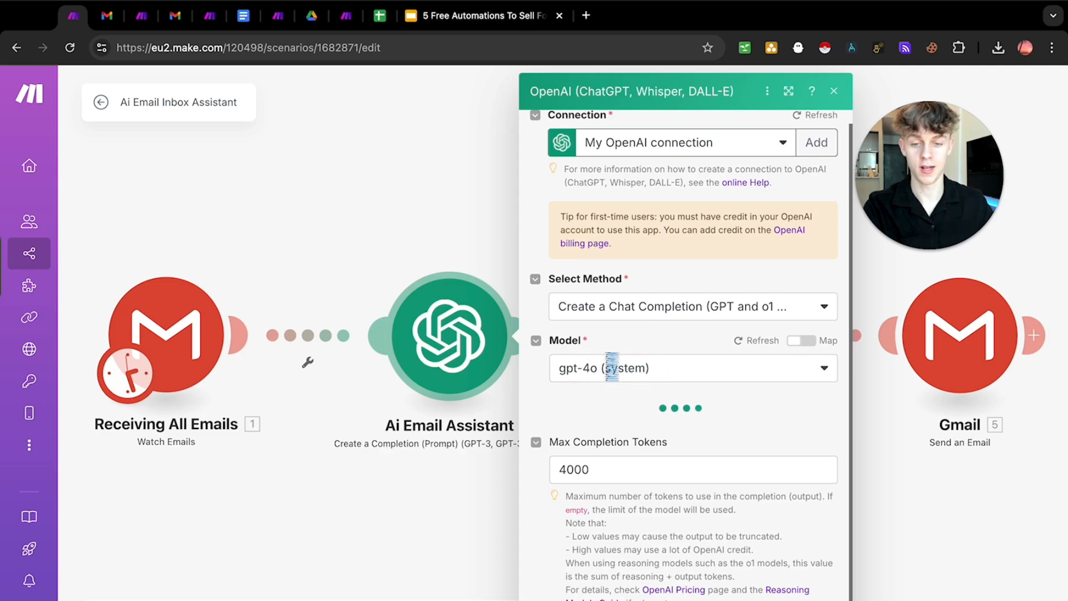
scroll(533, 371, "down", 5)
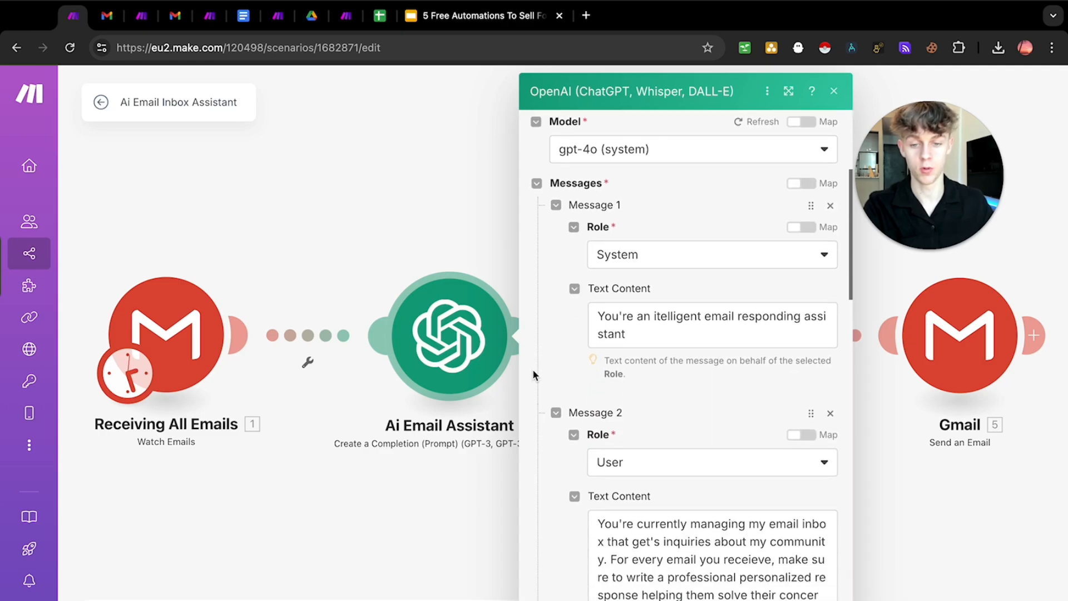
left_click(623, 259)
left_click(579, 249)
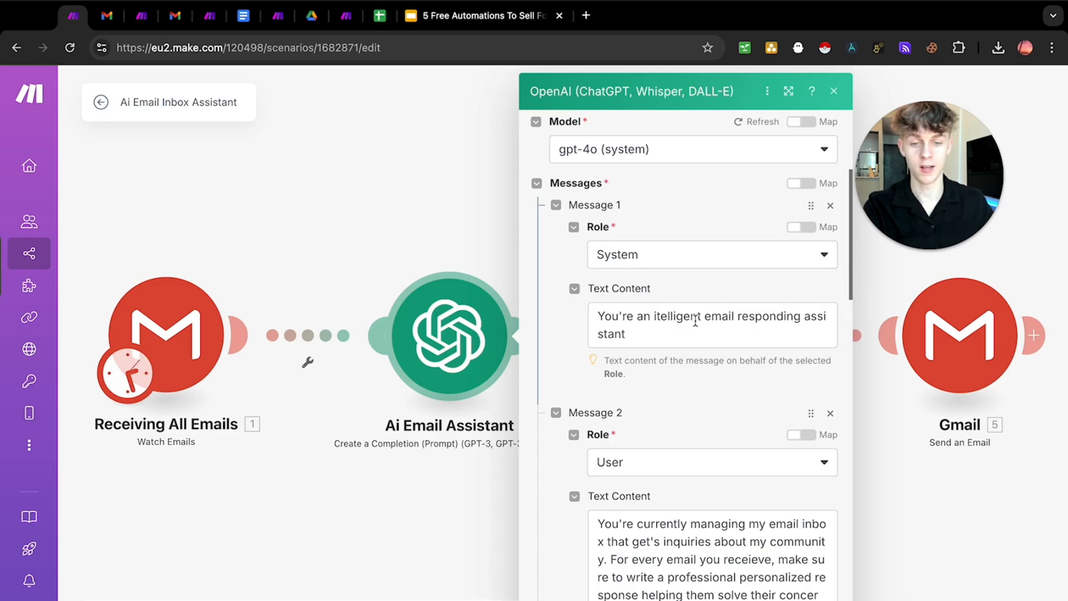
Read the Message 2 user prompt and its mapped email text content, and close the module settings.
scroll(570, 345, "down", 2)
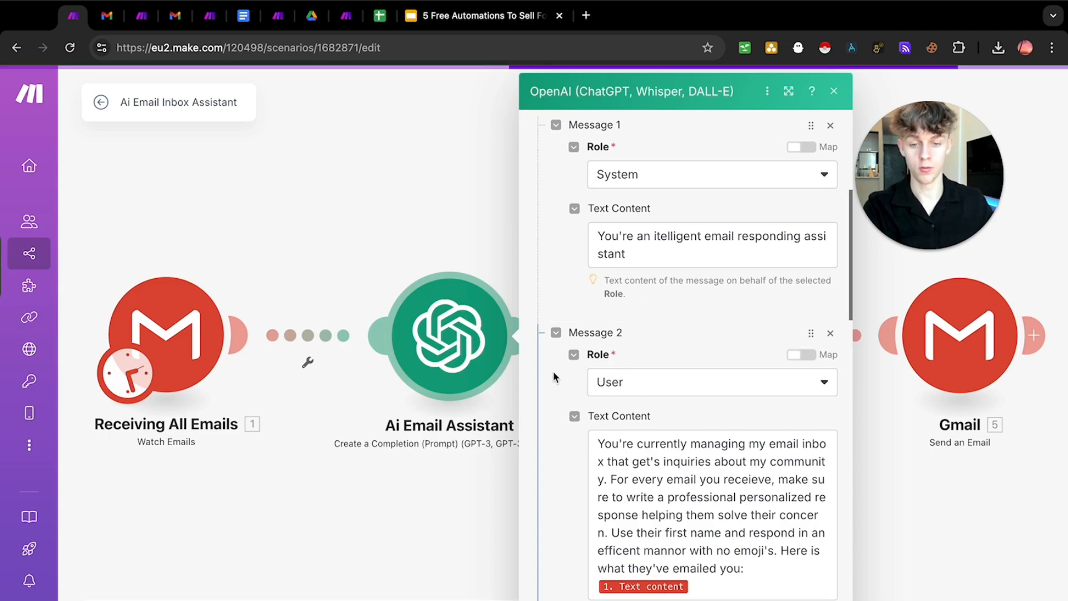
scroll(578, 365, "down", 3)
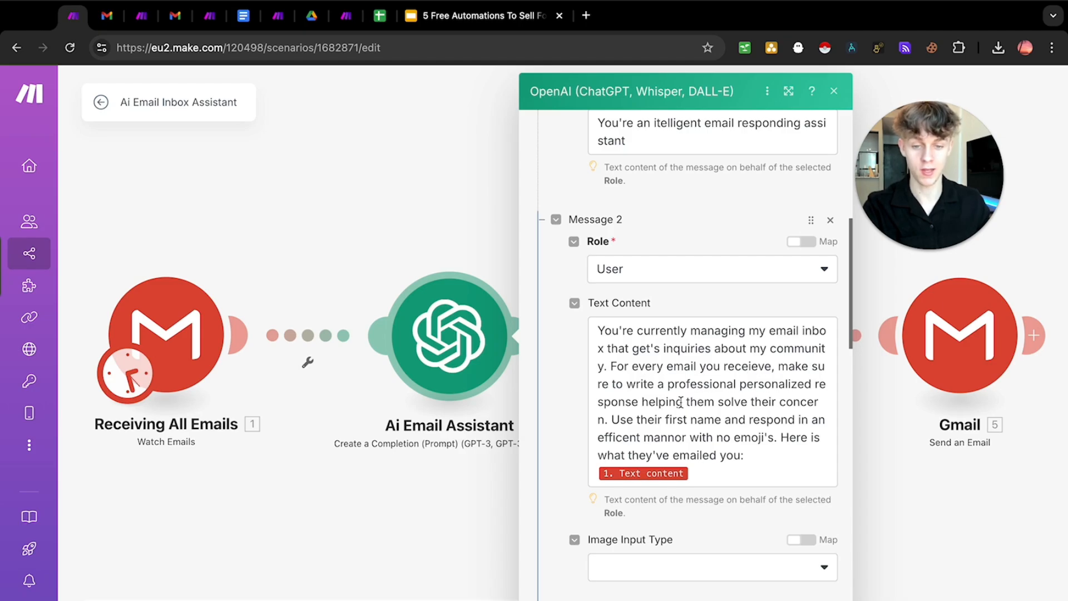
left_click_drag(622, 420, 731, 439)
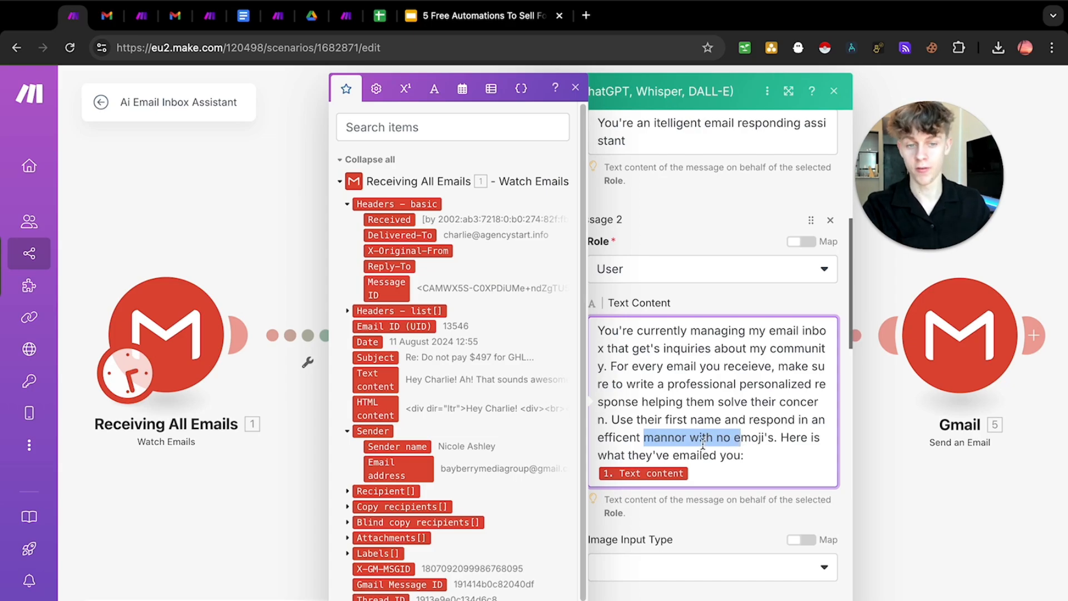
left_click(701, 470)
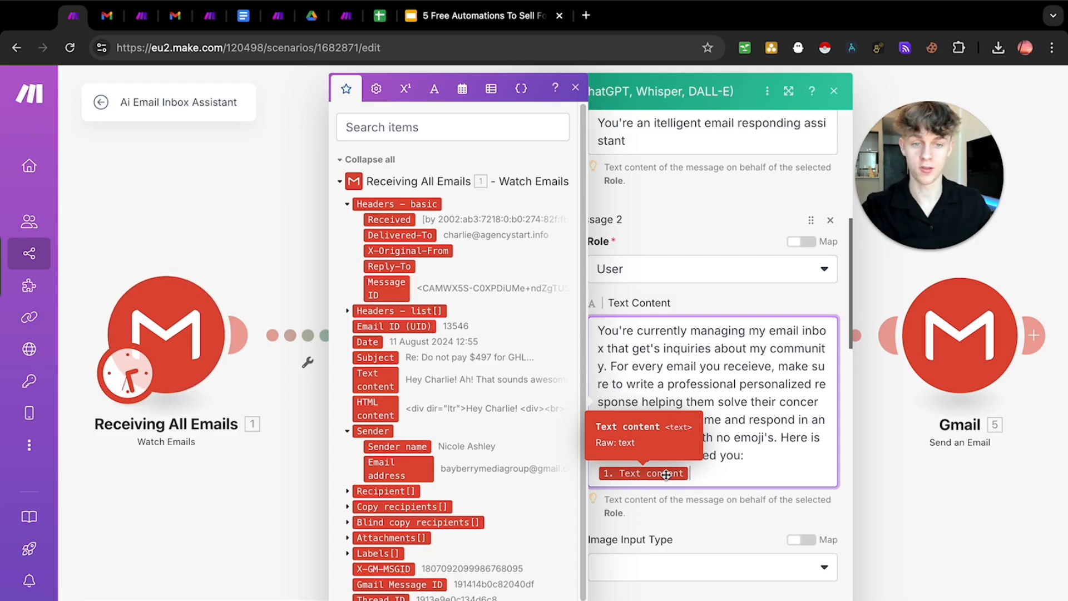
left_click(880, 485)
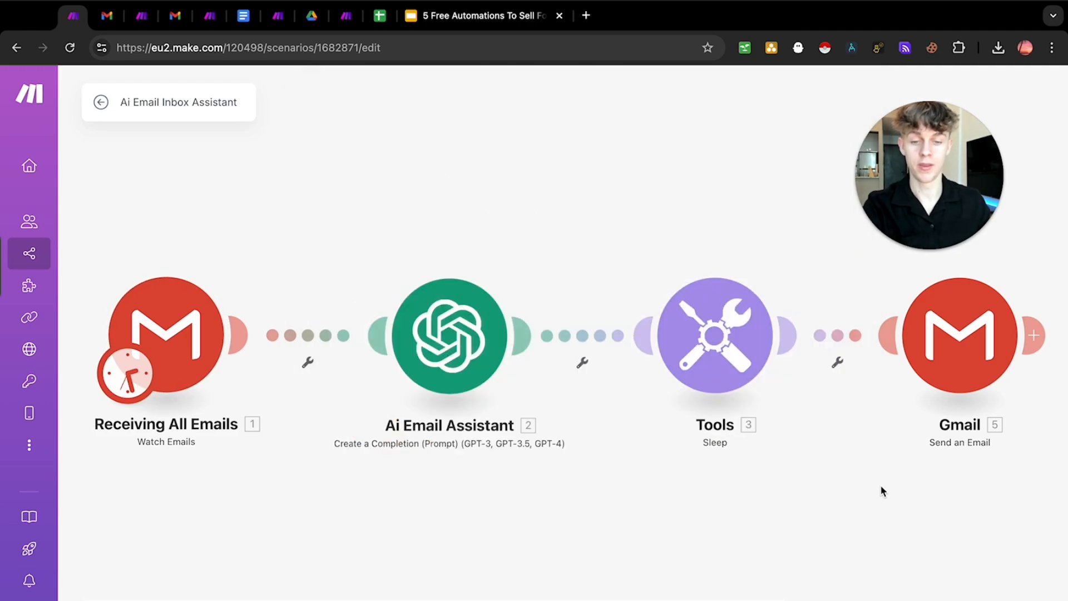
Reopen the Ai Email Assistant settings and read through the sample customer email in Message 3's text content.
left_click(449, 334)
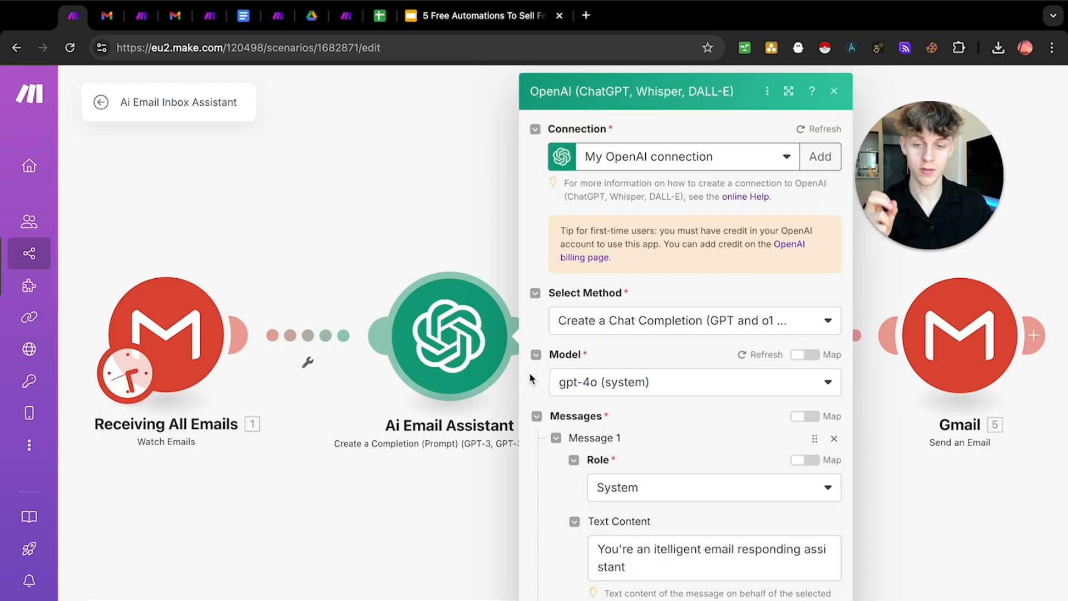
scroll(529, 373, "down", 8)
scroll(529, 372, "down", 5)
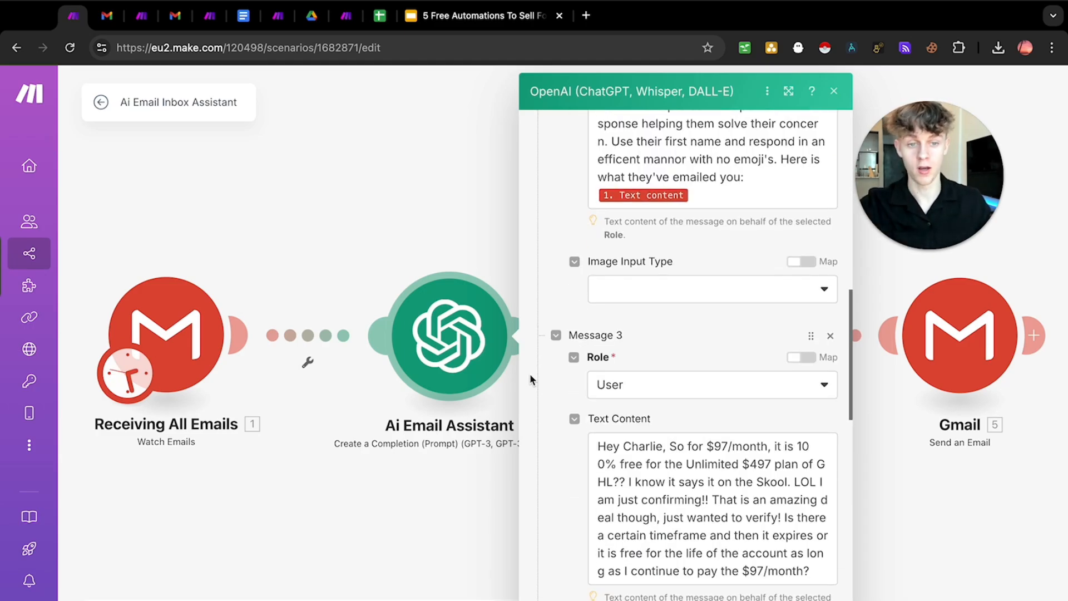
scroll(529, 373, "down", 3)
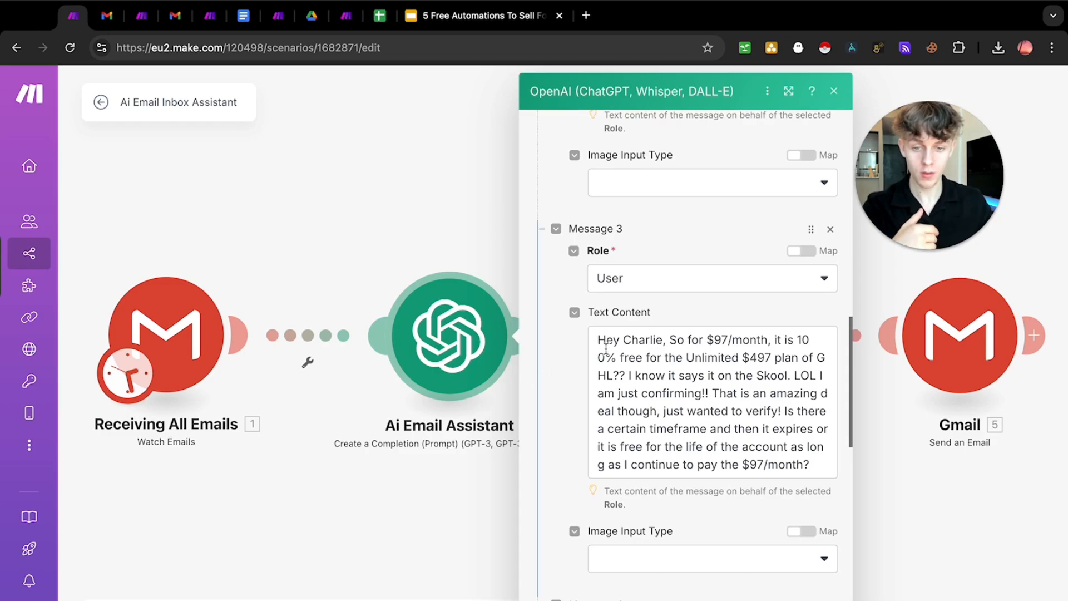
left_click(604, 338)
left_click_drag(599, 340, 757, 342)
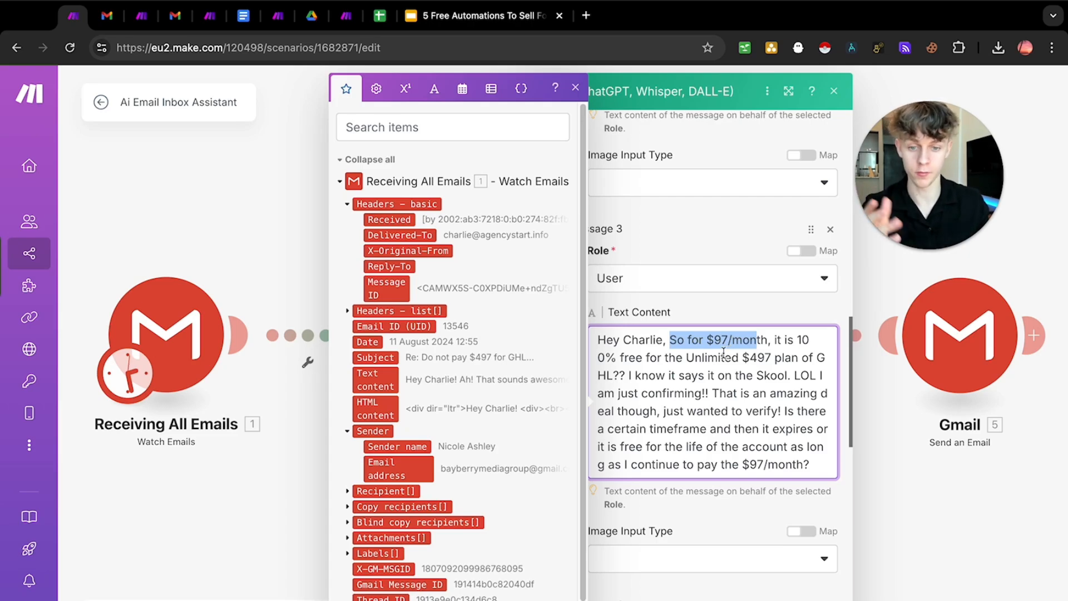
left_click(677, 357)
left_click_drag(615, 339, 820, 477)
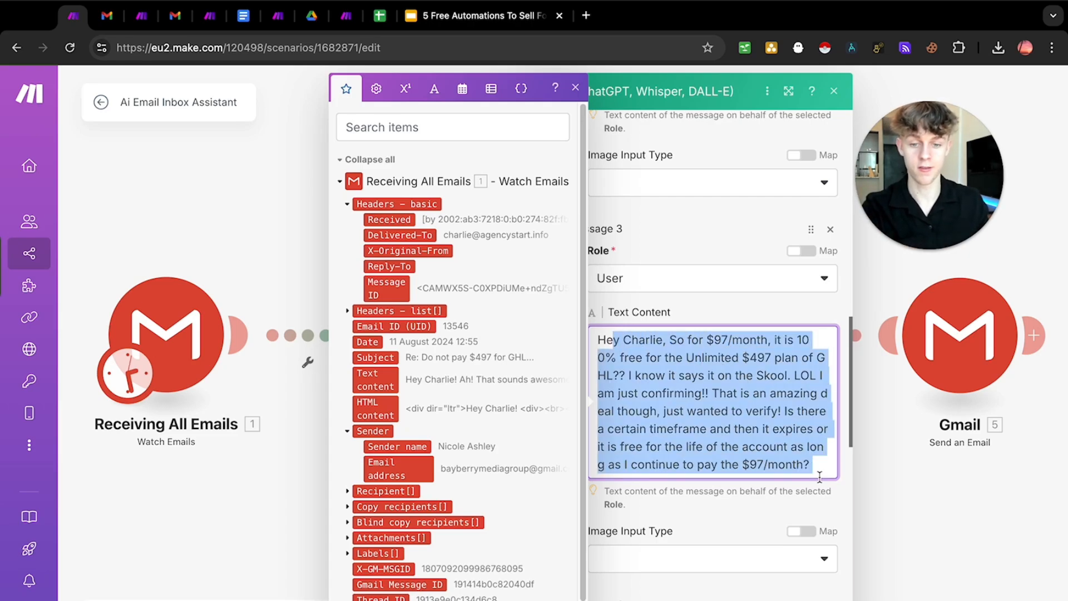
Read Message 4's Assistant role and the sample customer reply in its text content.
left_click(768, 425)
scroll(722, 413, "down", 4)
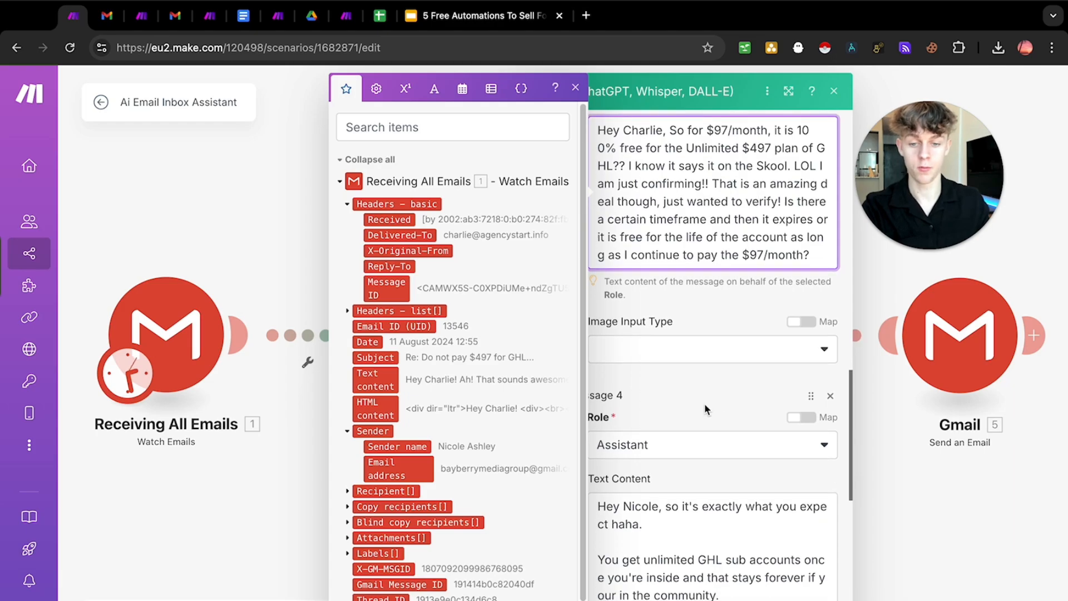
left_click(705, 410)
scroll(674, 412, "down", 1)
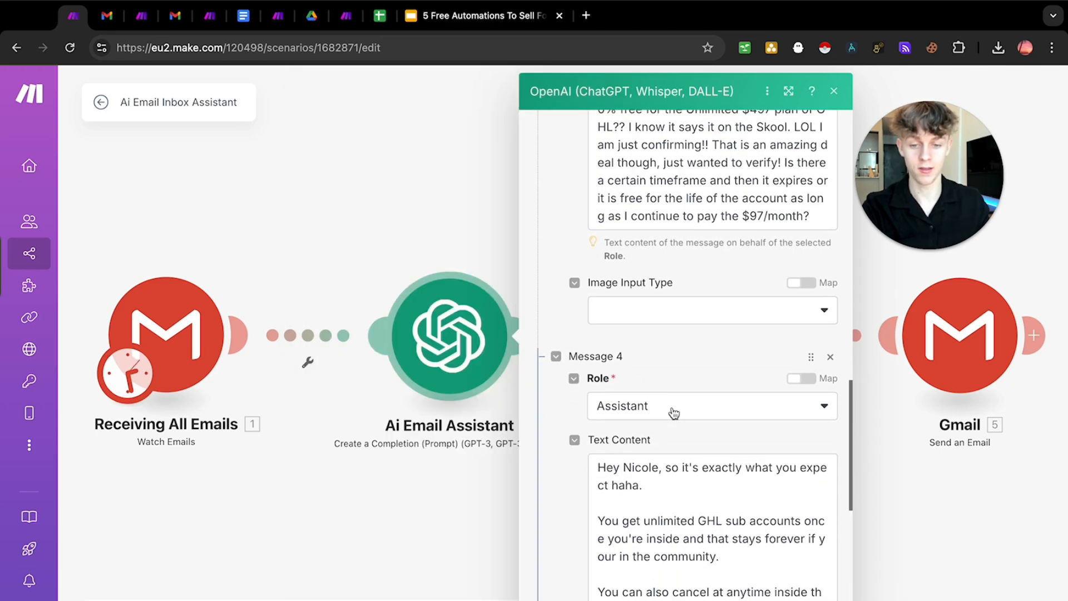
left_click_drag(605, 452, 745, 452)
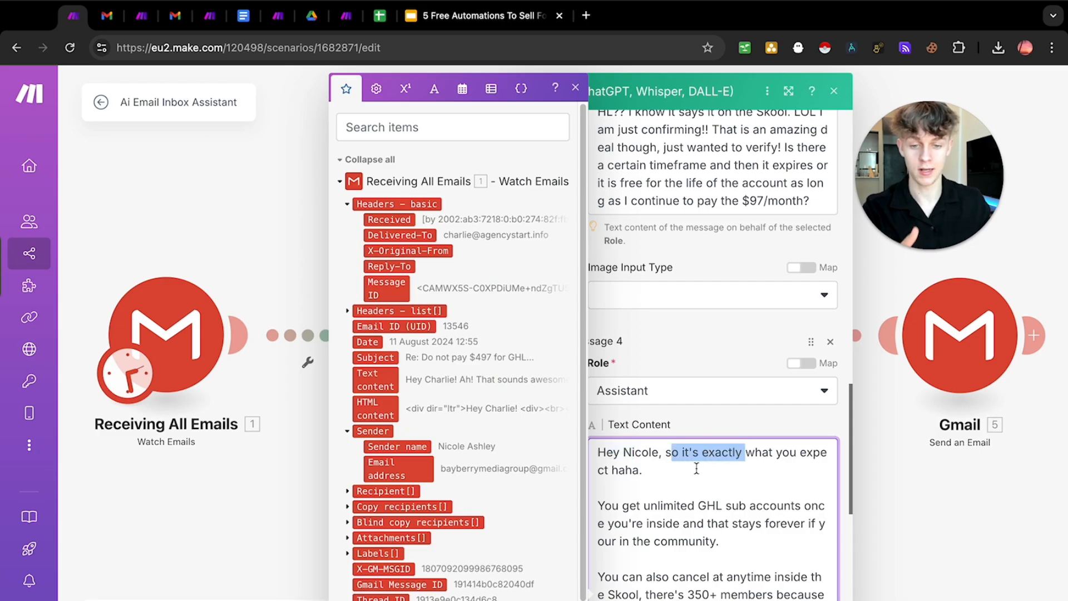
scroll(696, 469, "down", 2)
left_click_drag(612, 417, 756, 418)
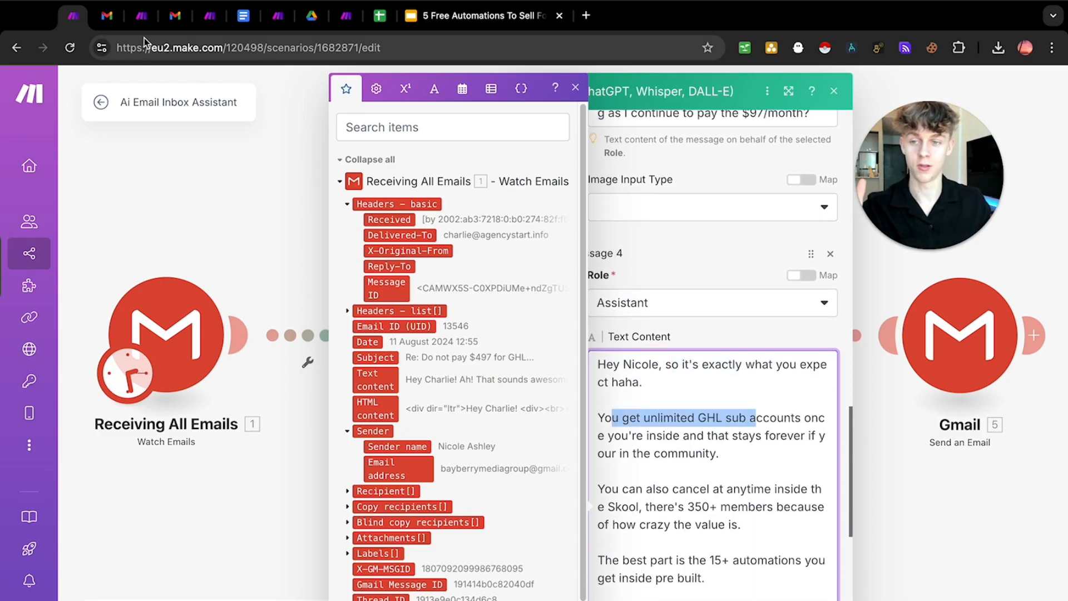
Switch to Gmail and read the body of the reply sent in the AgencyStart Skool Community email thread.
left_click(107, 16)
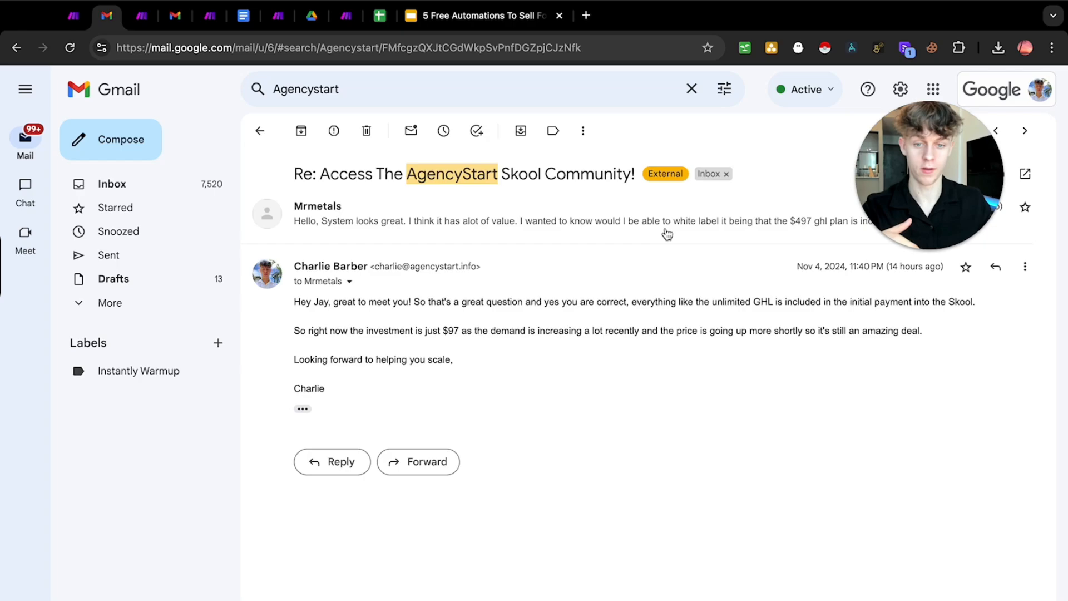
left_click_drag(879, 201, 910, 186)
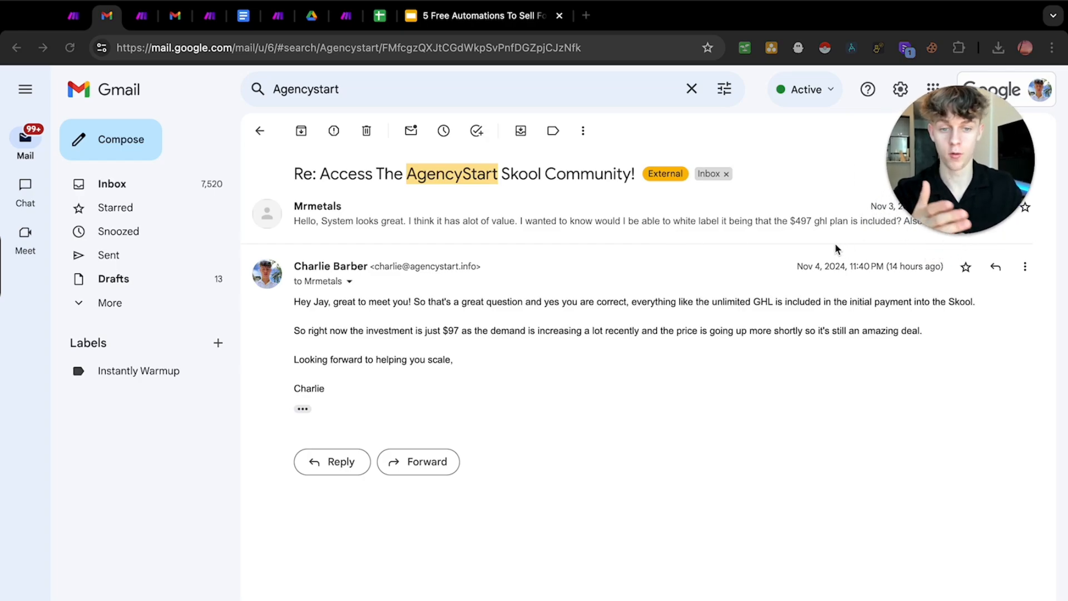
left_click(338, 389)
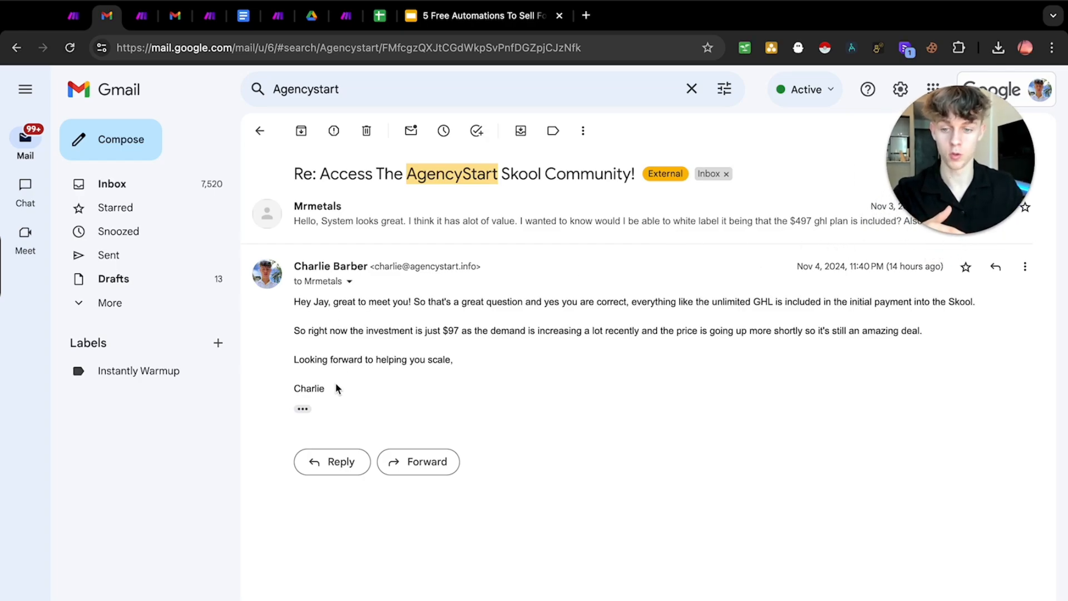
left_click_drag(338, 389, 293, 301)
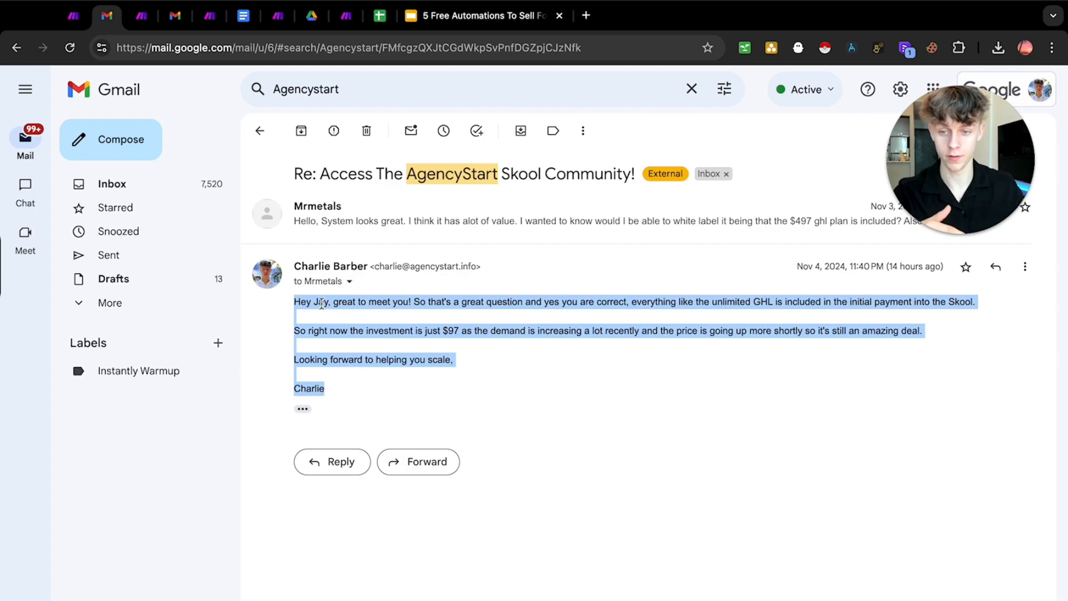
left_click(543, 340)
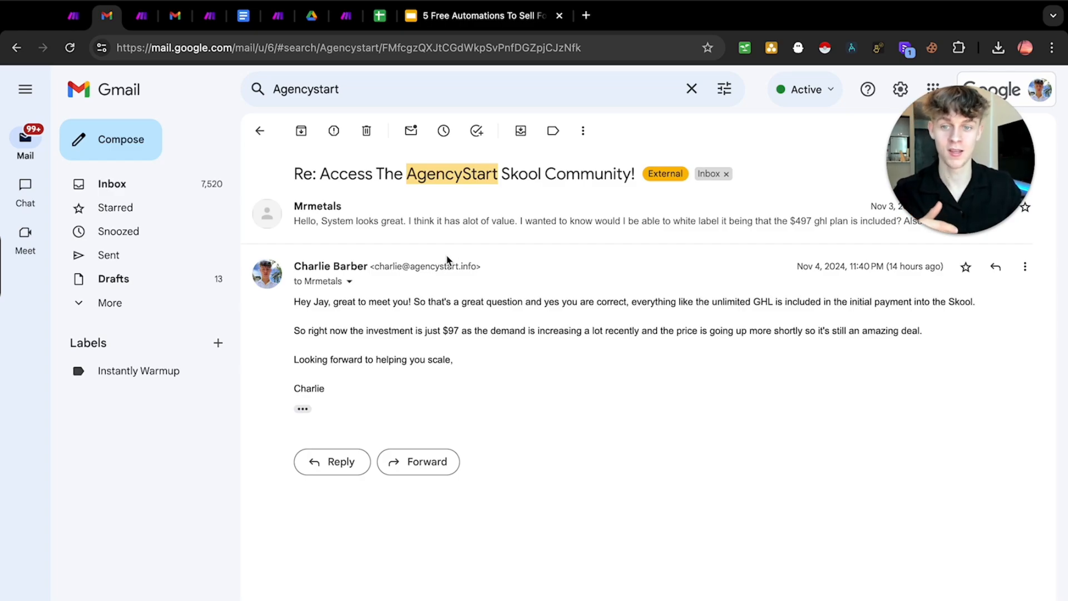
Return to the Ai Email Inbox Assistant scenario in Make, close the OpenAI settings, and review the Tools sleep module's delay.
left_click(81, 23)
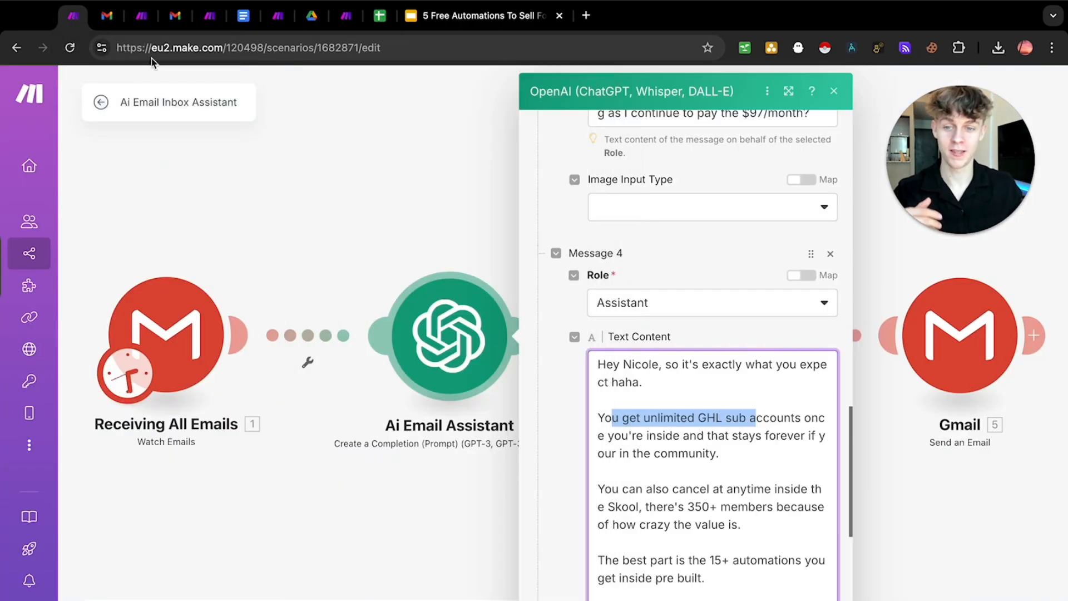
left_click(381, 178)
left_click(745, 339)
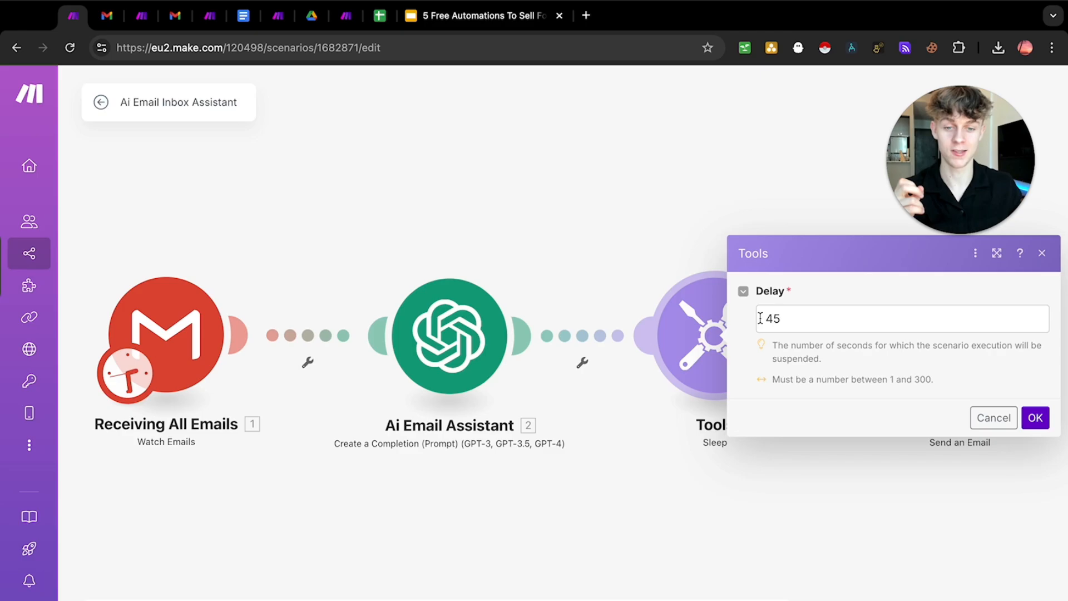
left_click_drag(788, 318, 762, 320)
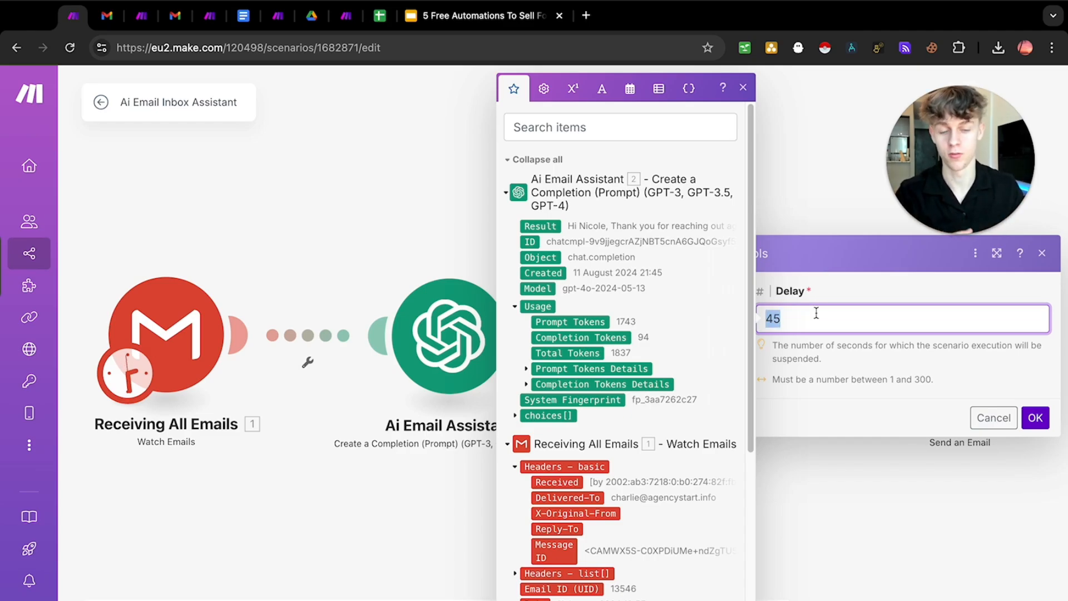
left_click(1035, 417)
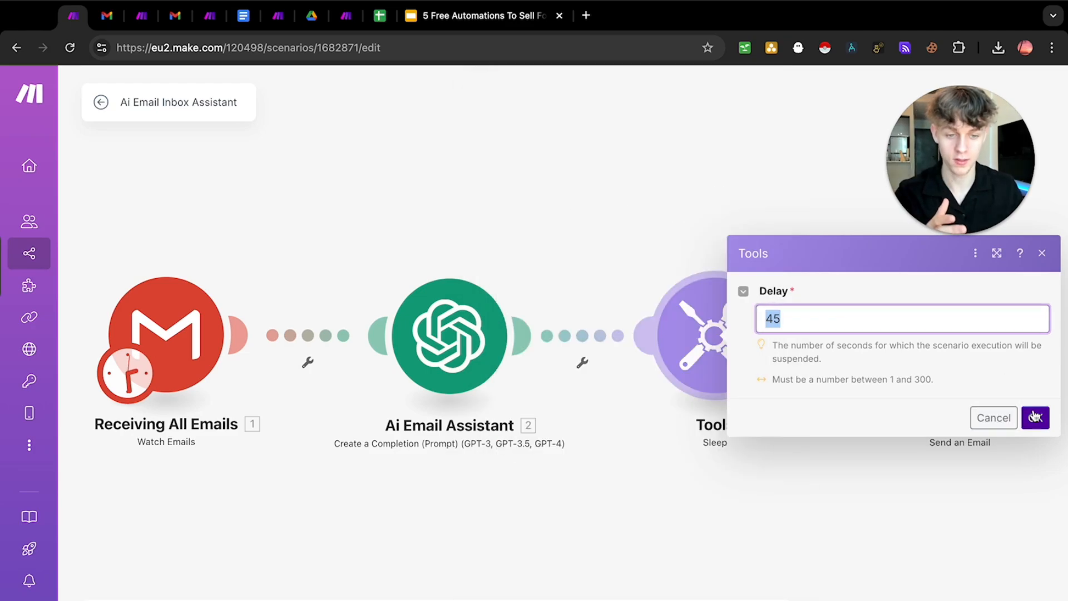
Examine the final Gmail module's recipient, subject with the mapped sender name, and mapped Result content, and close its settings.
left_click(958, 326)
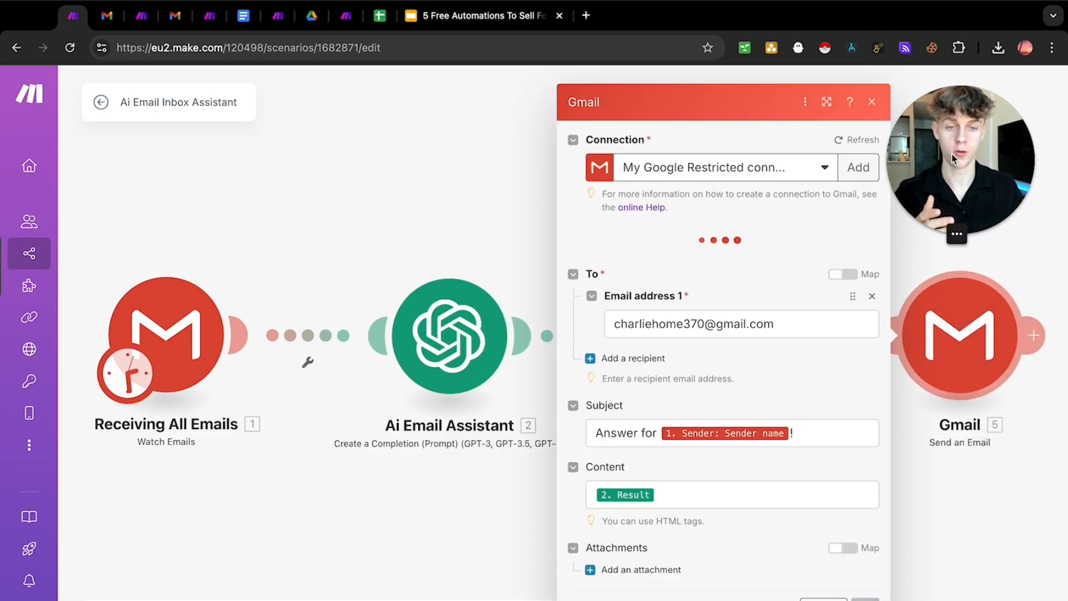
left_click_drag(953, 160, 382, 171)
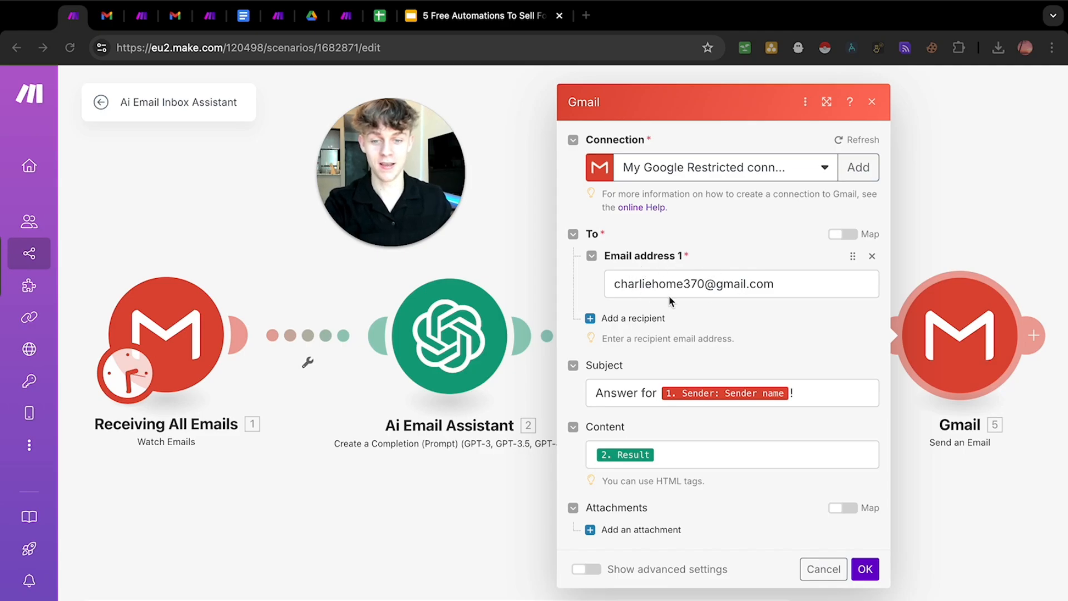
left_click(778, 285)
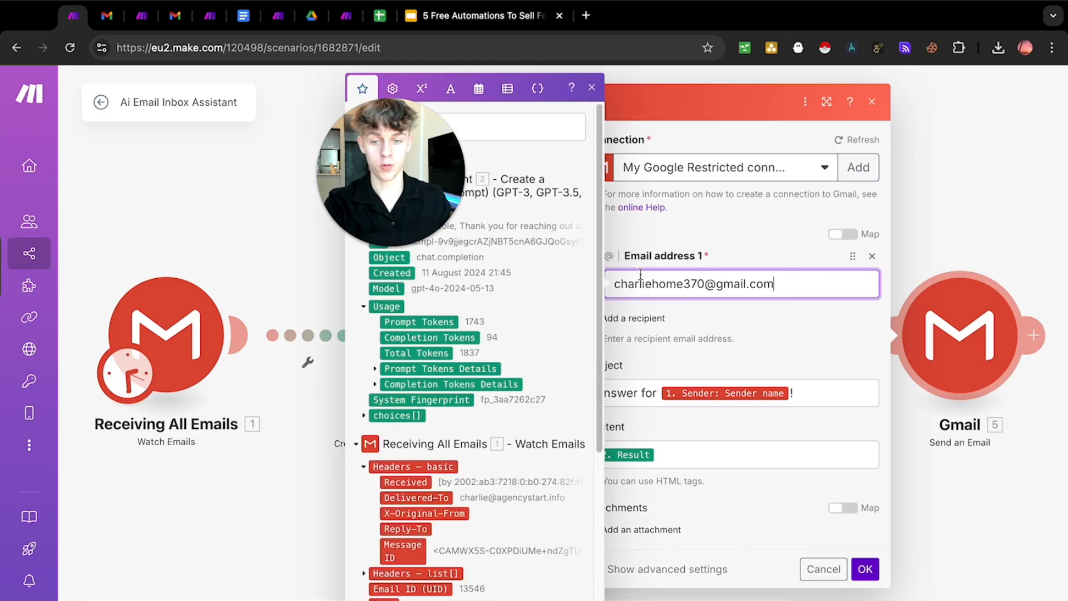
scroll(533, 371, "down", 1)
left_click(760, 393)
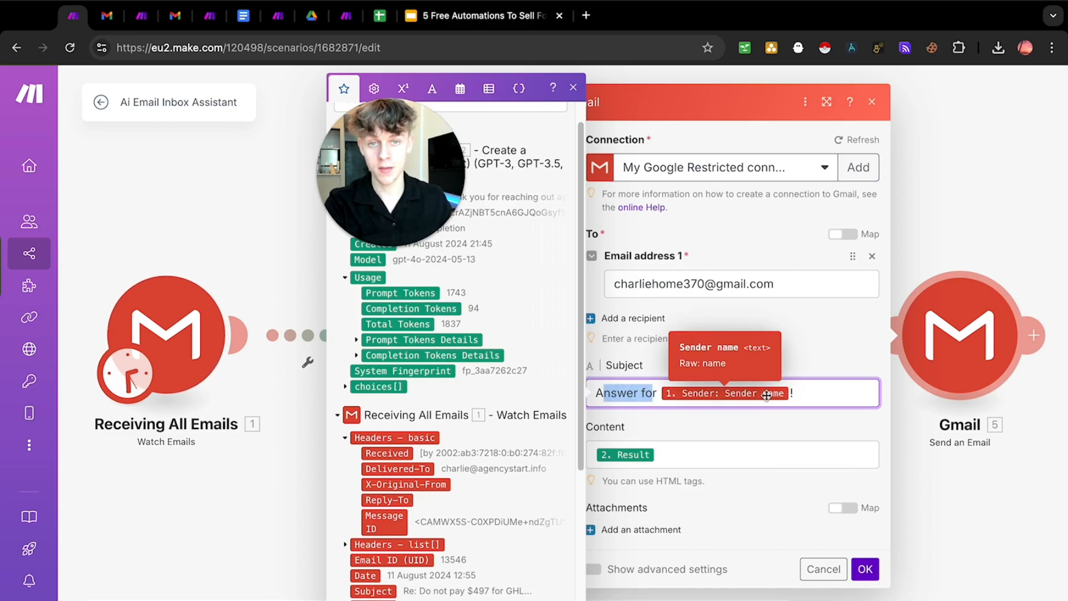
left_click(670, 454)
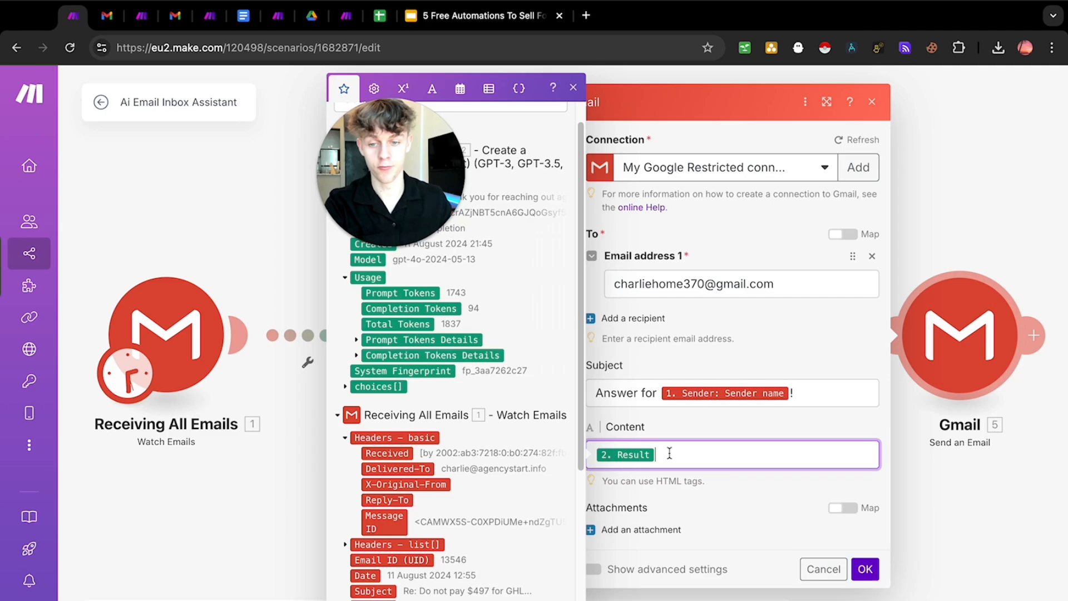
left_click(267, 210)
left_click(677, 453)
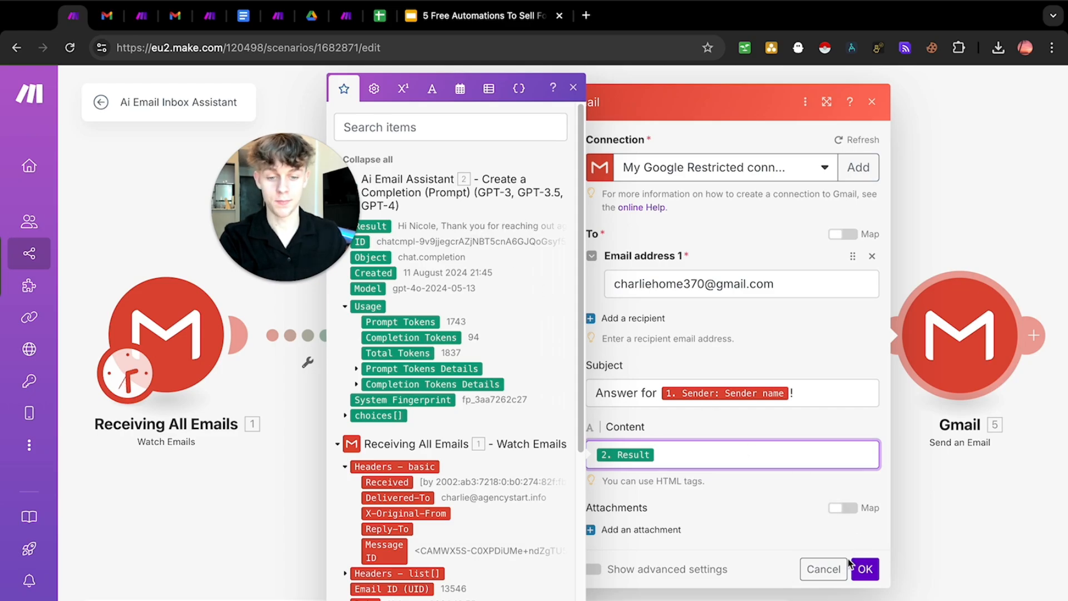
left_click(834, 569)
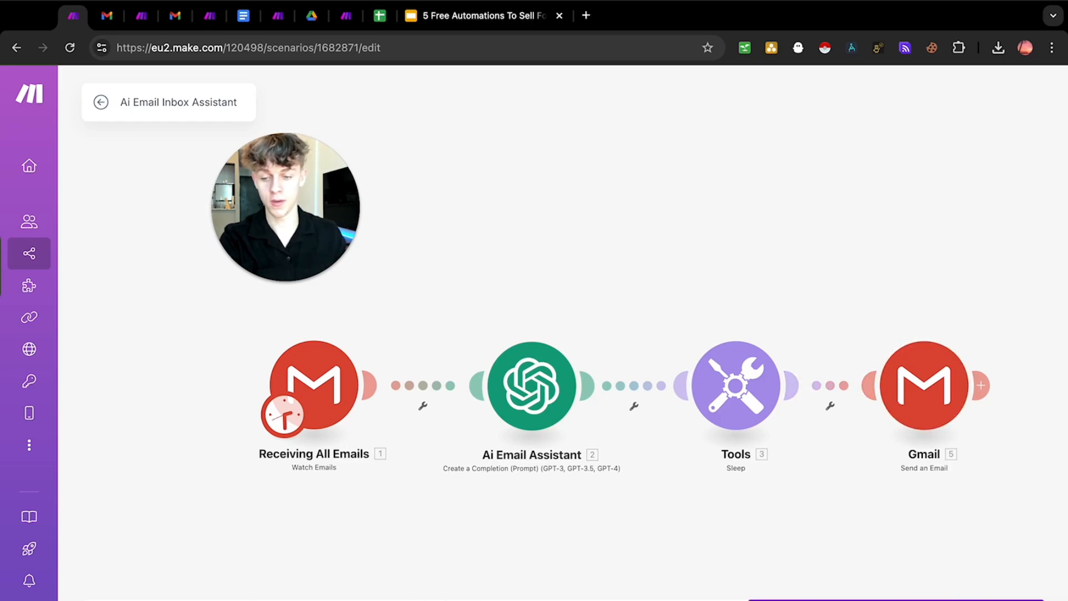
View the run frequency options in the scenario's schedule setting, and close it without changing anything.
left_click(283, 596)
left_click(431, 333)
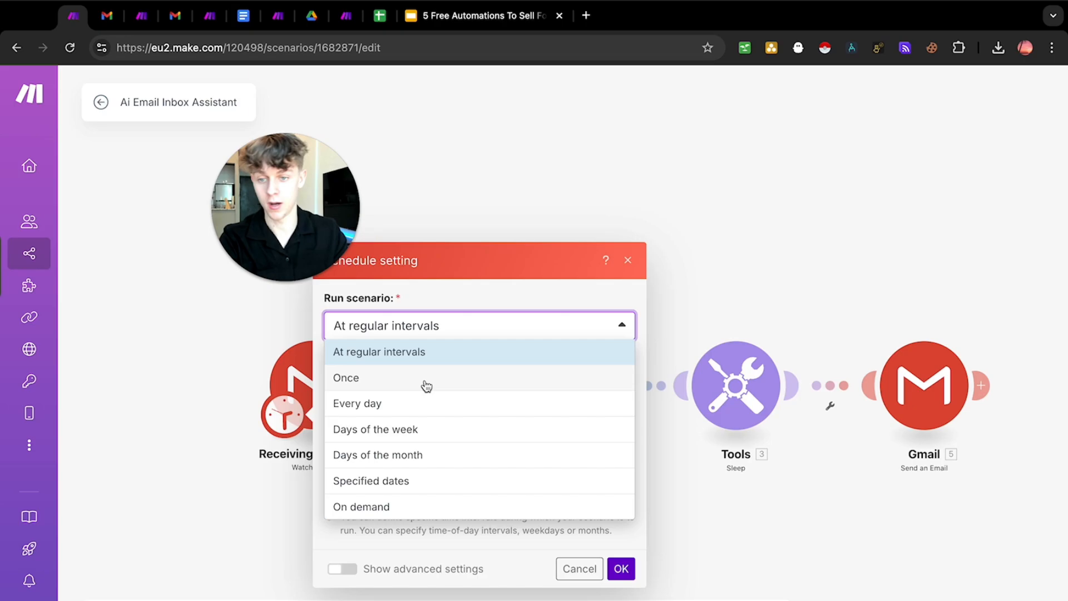
left_click(655, 187)
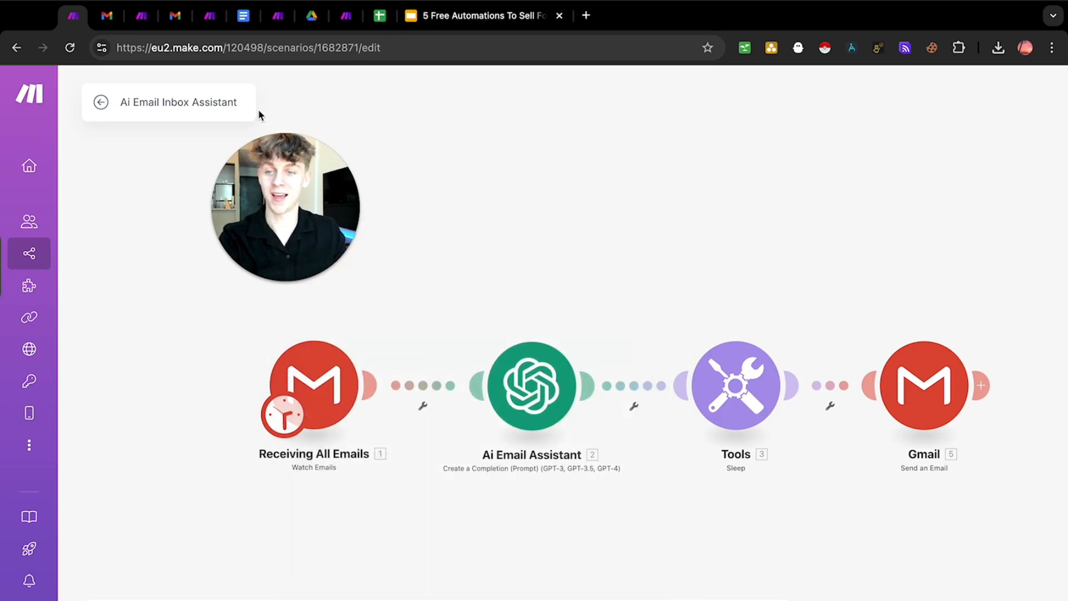
Switch to the 5 Free Automations To Sell presentation in Google Slides and present it full screen.
left_click(430, 20)
left_click(845, 96)
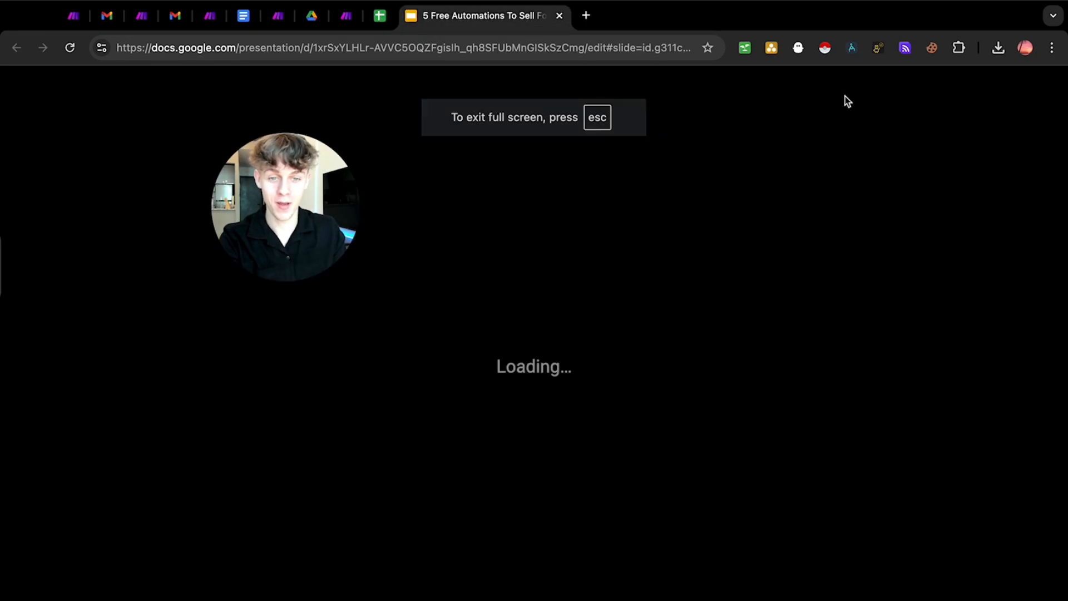
left_click_drag(461, 208, 958, 204)
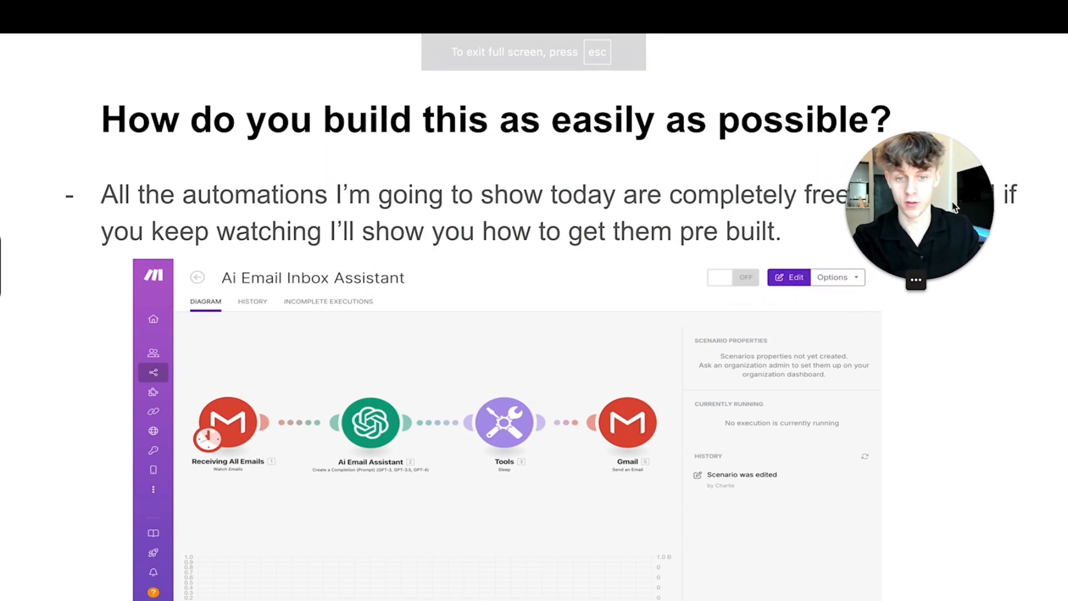
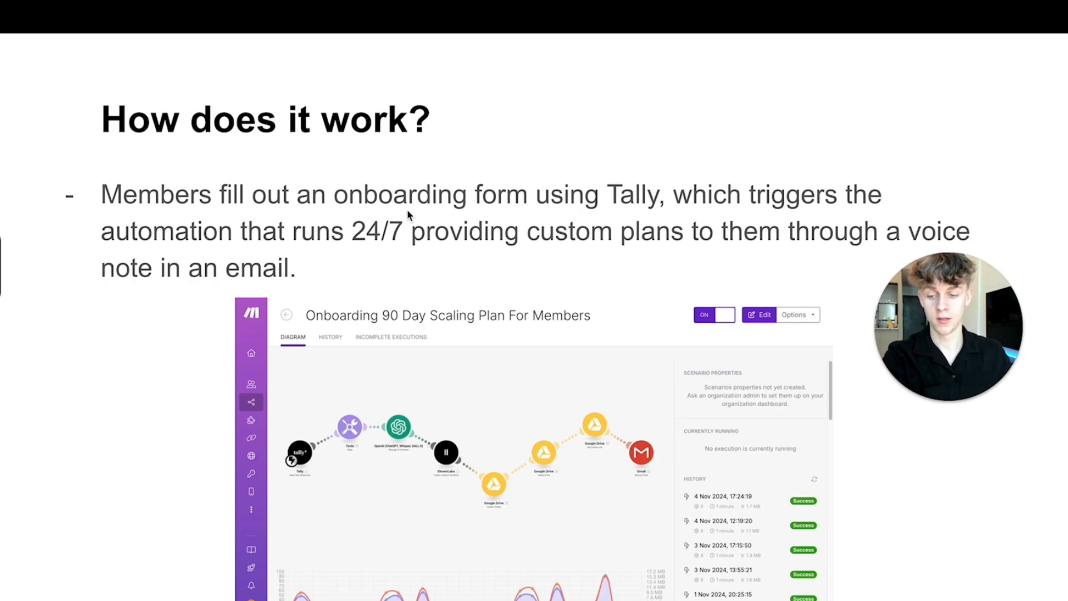
Exit the slideshow and switch to the Onboarding 90 Day Scaling Plan For Members scenario in Make.
key("Escape")
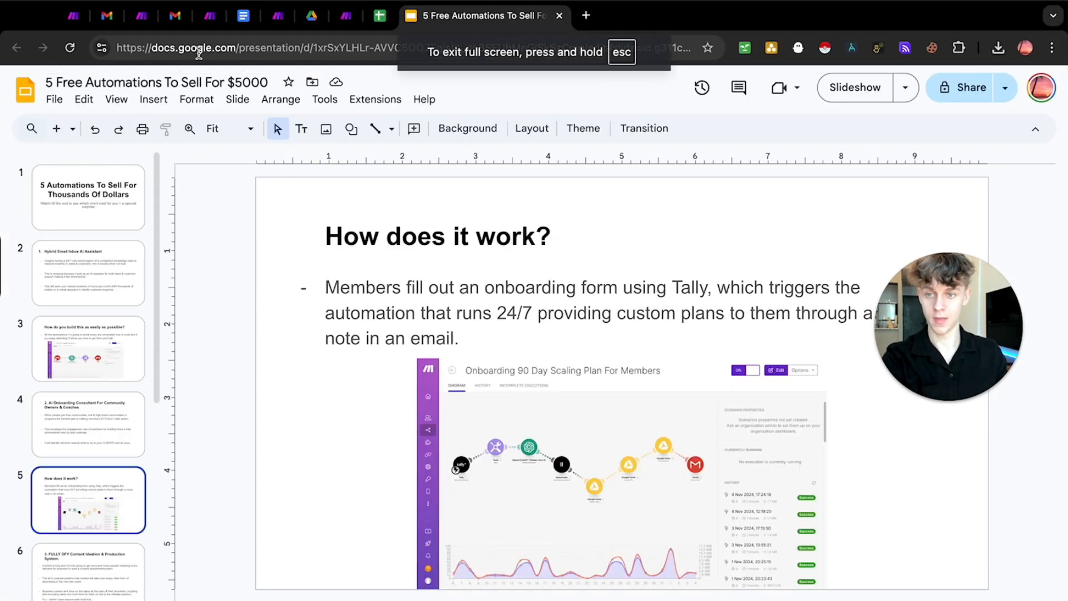
left_click(131, 20)
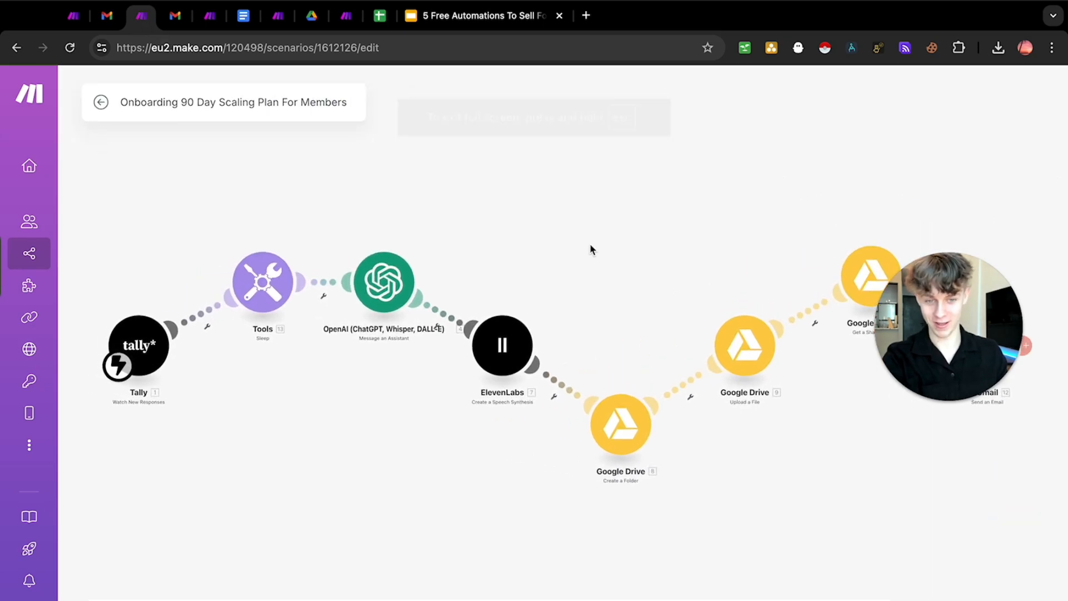
left_click_drag(929, 365, 885, 452)
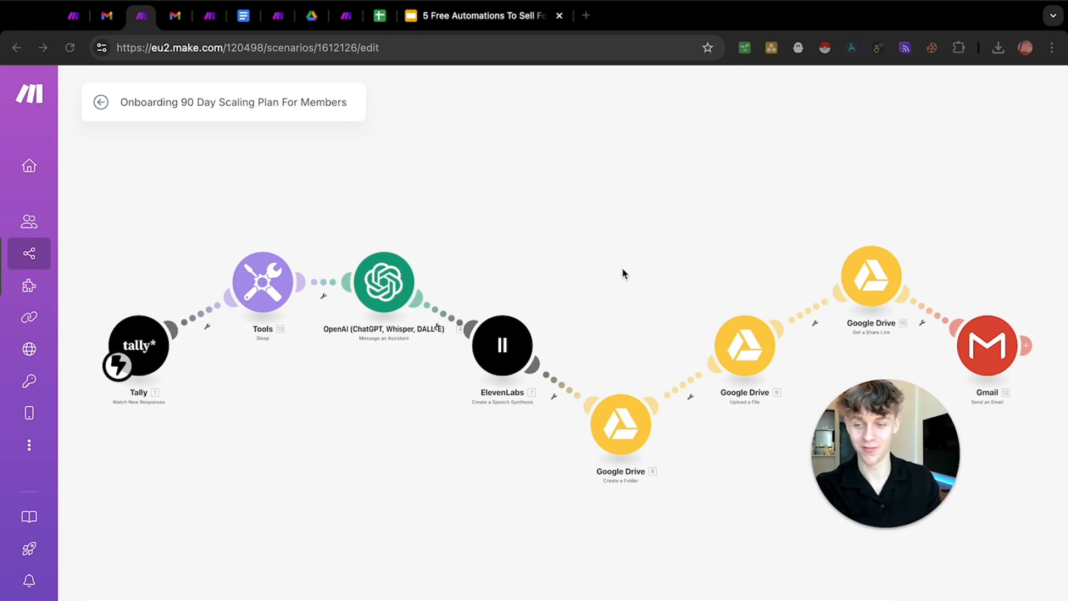
Inspect the Tally trigger's webhook and the Tools sleep module's delay, closing each module's settings.
left_click(148, 348)
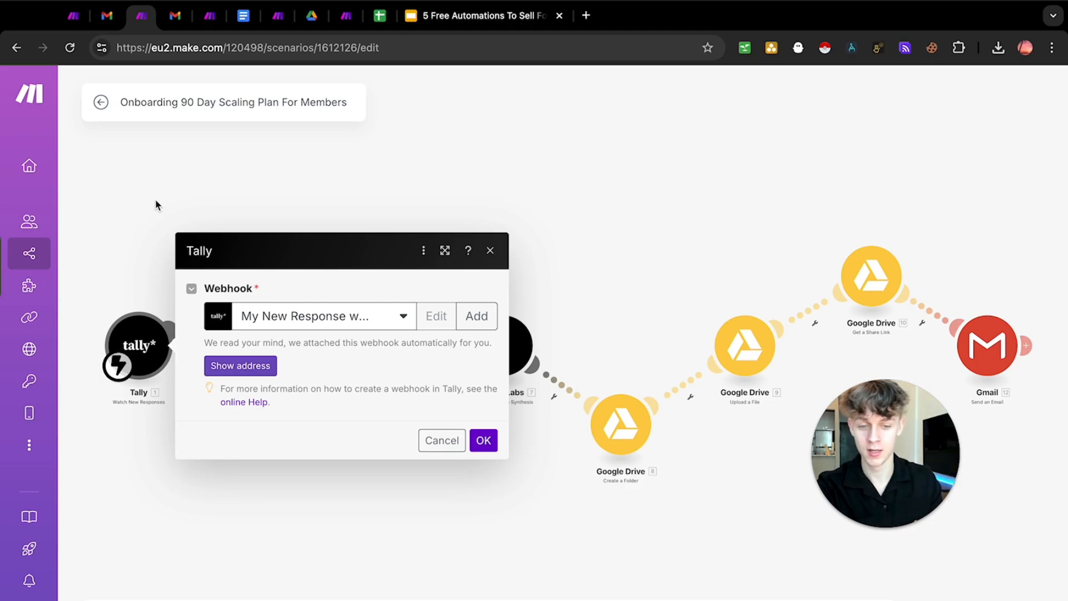
left_click(261, 213)
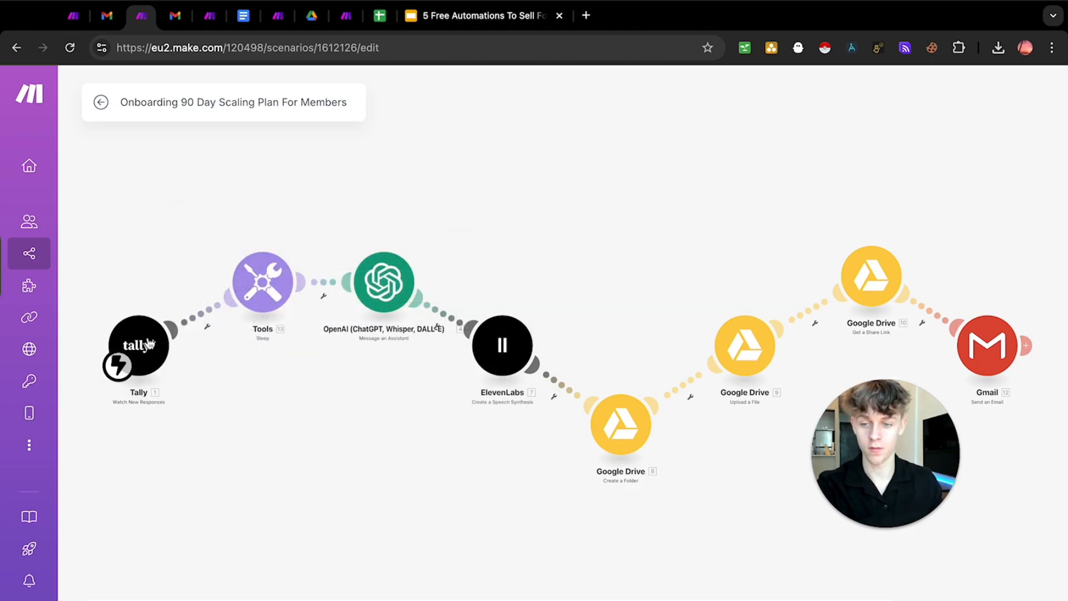
left_click(248, 283)
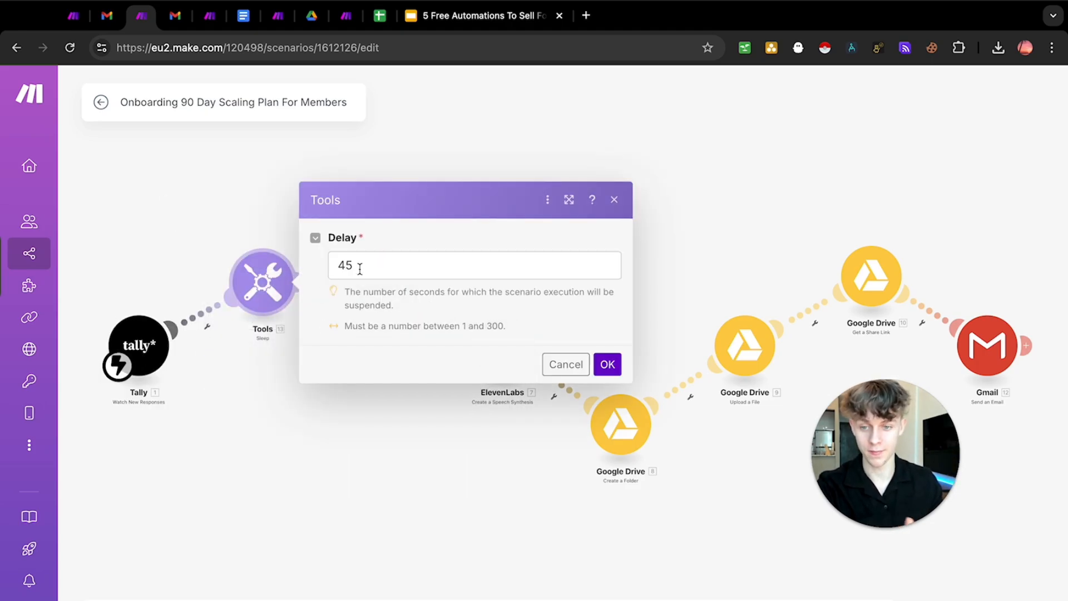
left_click_drag(360, 269, 336, 273)
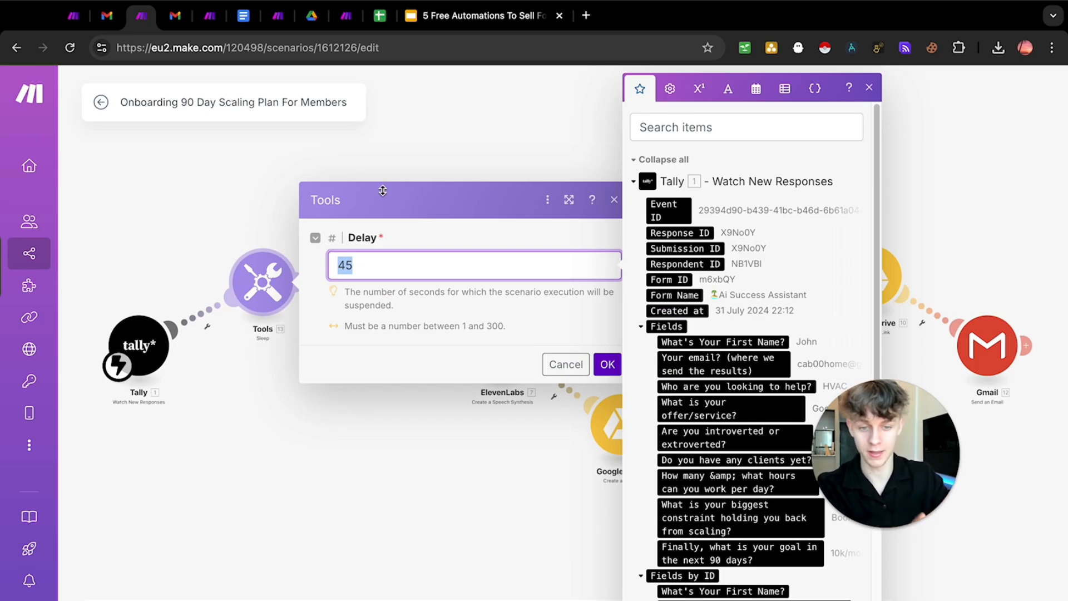
left_click(404, 133)
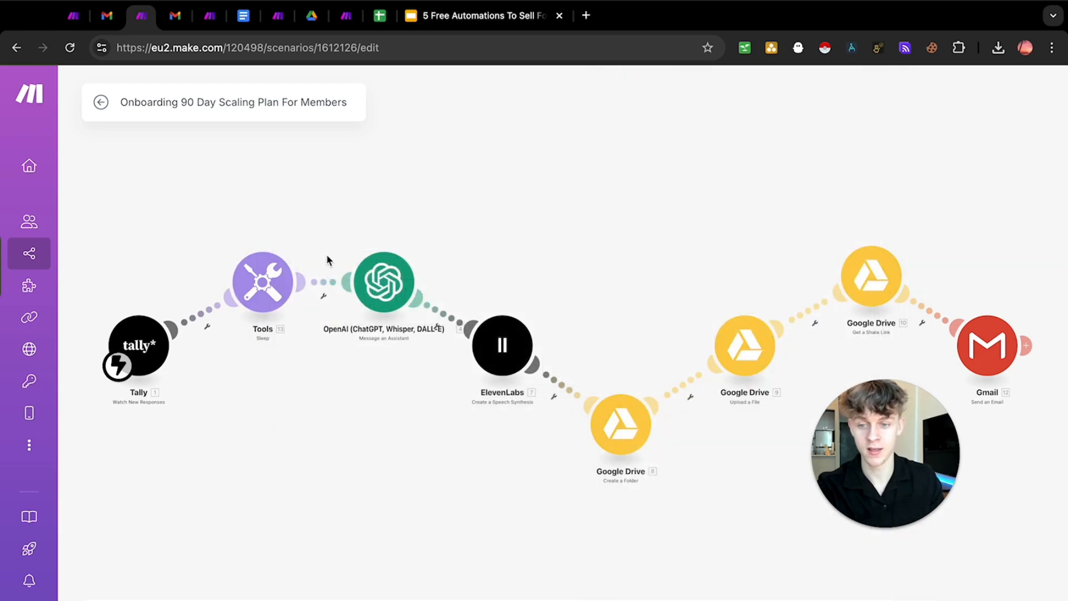
Open the OpenAI module's settings and view the available assistants, keeping the 14 Day Client Challenge assistant.
left_click(392, 283)
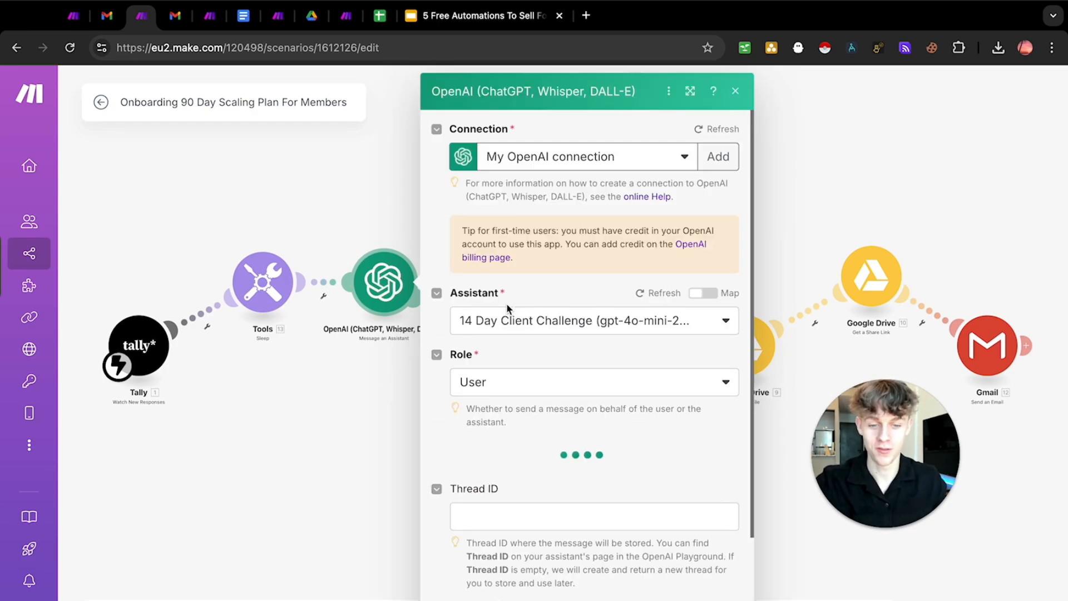
left_click_drag(507, 292, 449, 293)
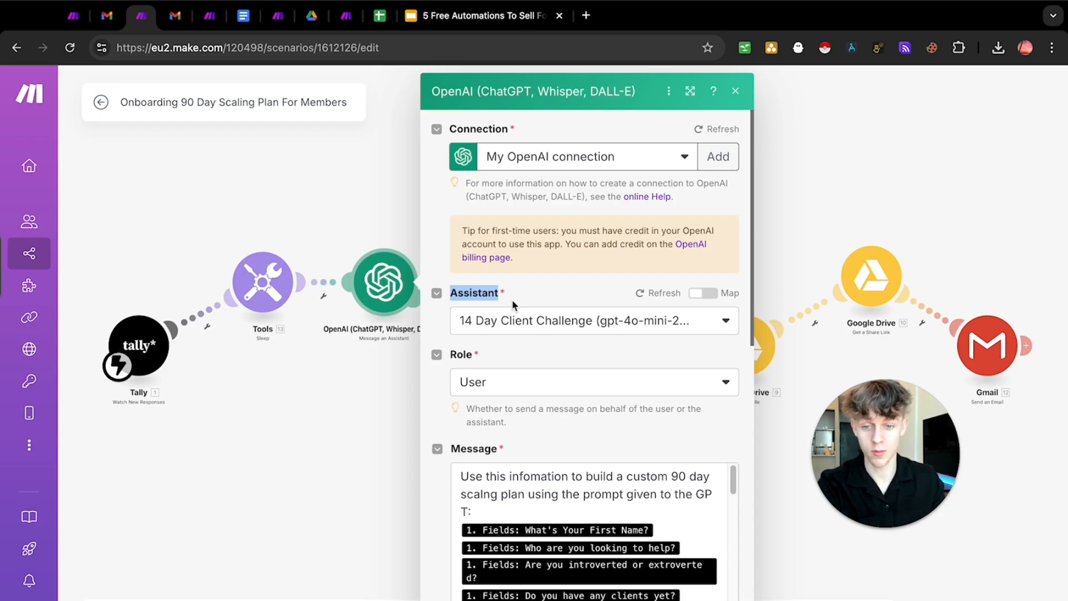
scroll(512, 300, "down", 1)
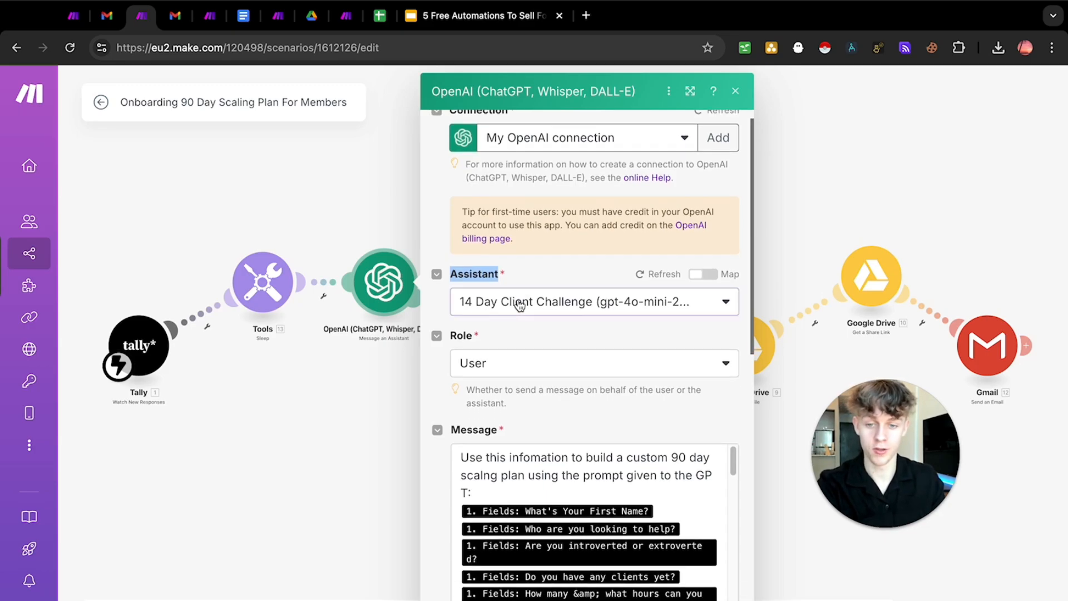
left_click(519, 303)
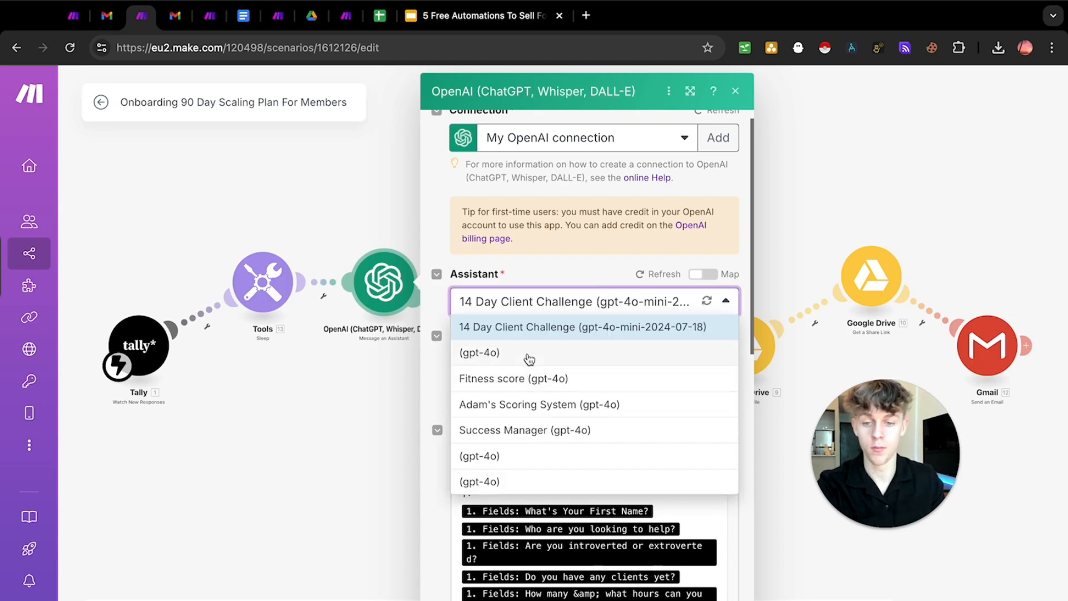
left_click(526, 265)
scroll(547, 345, "down", 3)
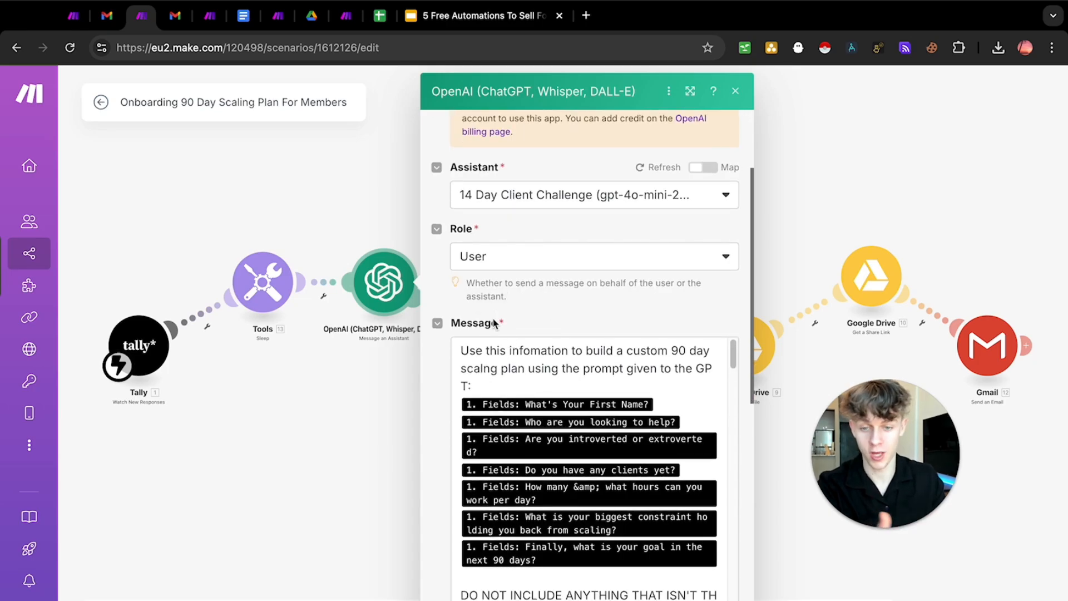
Read the start of the OpenAI message prompt, covering the mapped Tally answers and the output restrictions.
left_click_drag(463, 350, 561, 358)
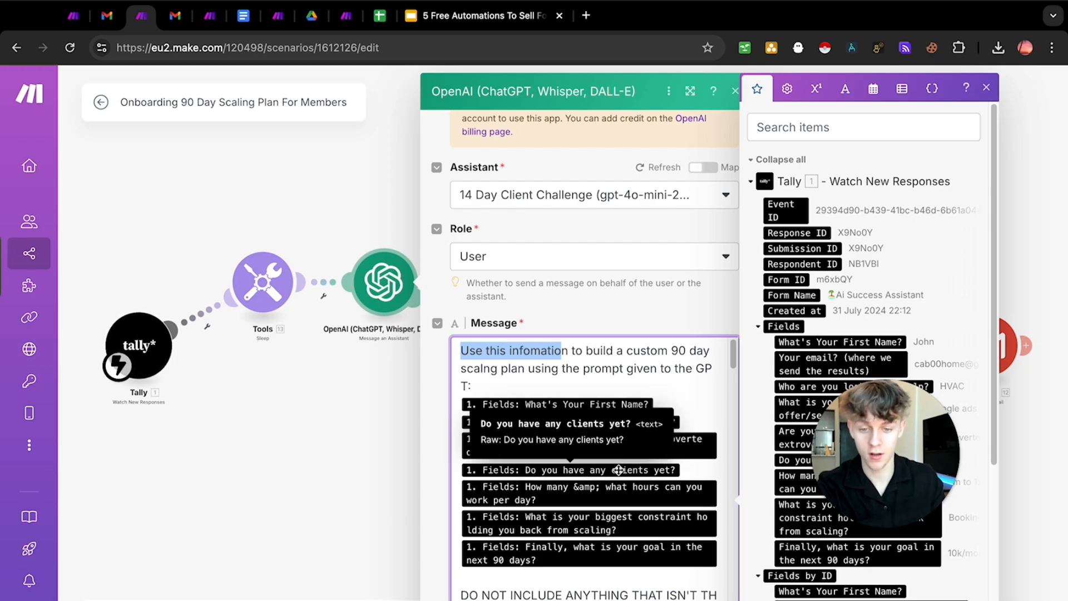
scroll(591, 462, "down", 1)
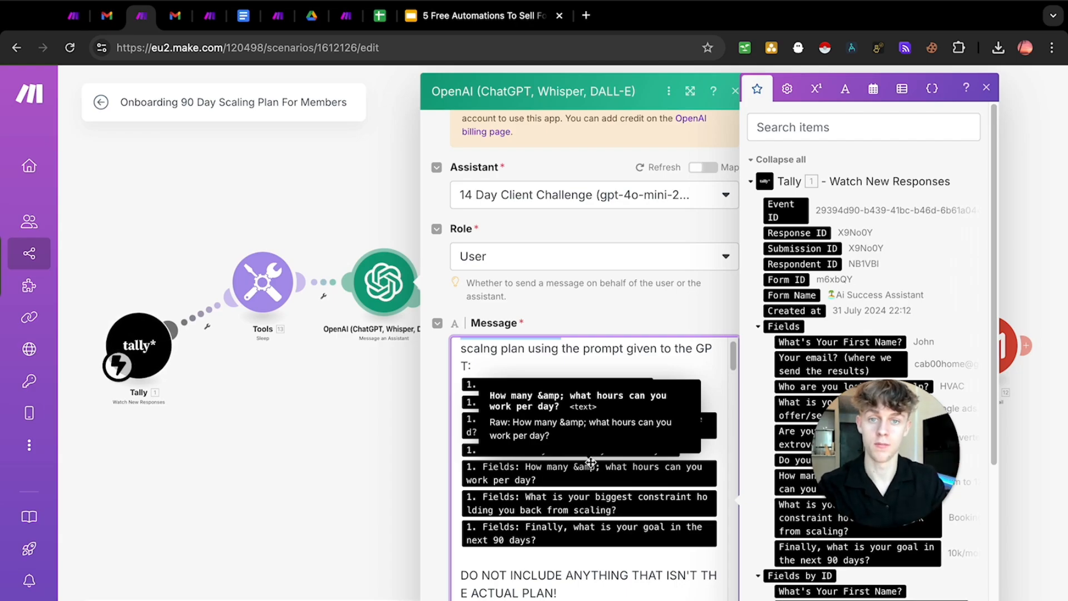
scroll(566, 571, "down", 2)
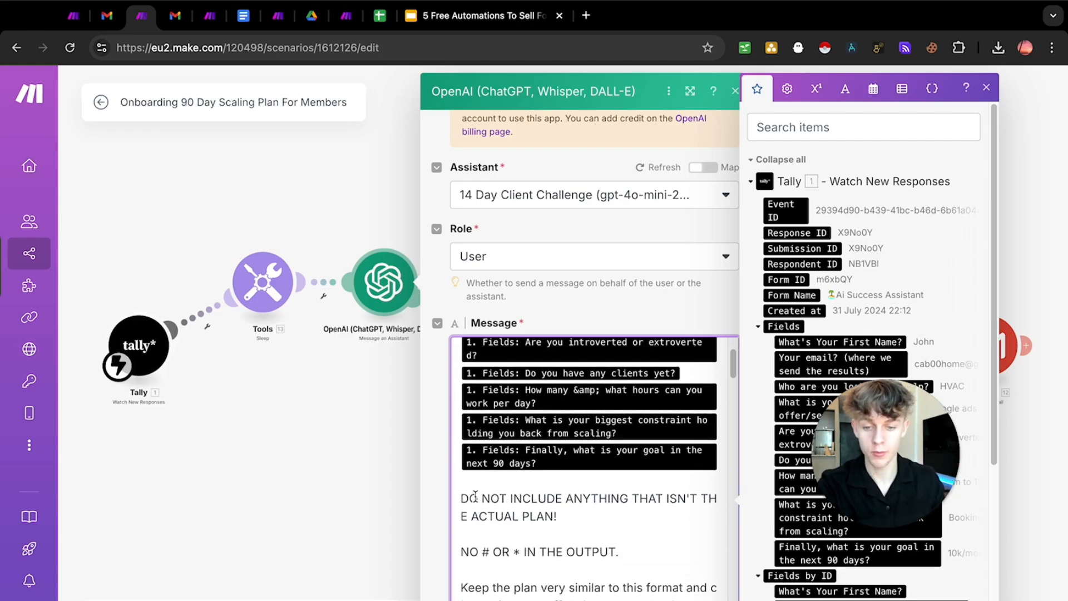
left_click_drag(476, 496, 567, 515)
scroll(551, 529, "down", 3)
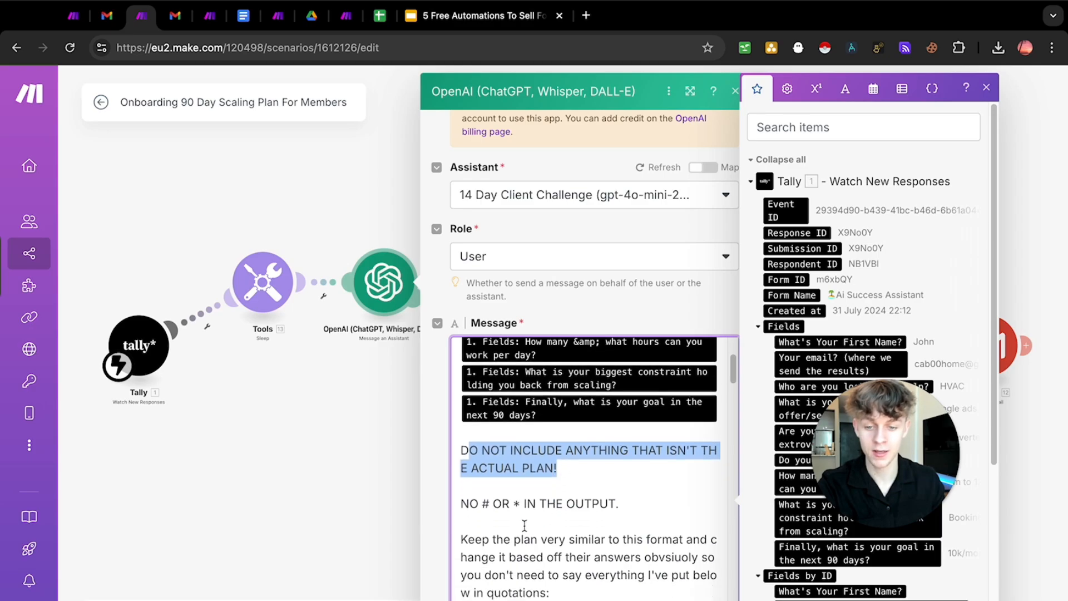
left_click_drag(467, 517, 555, 525)
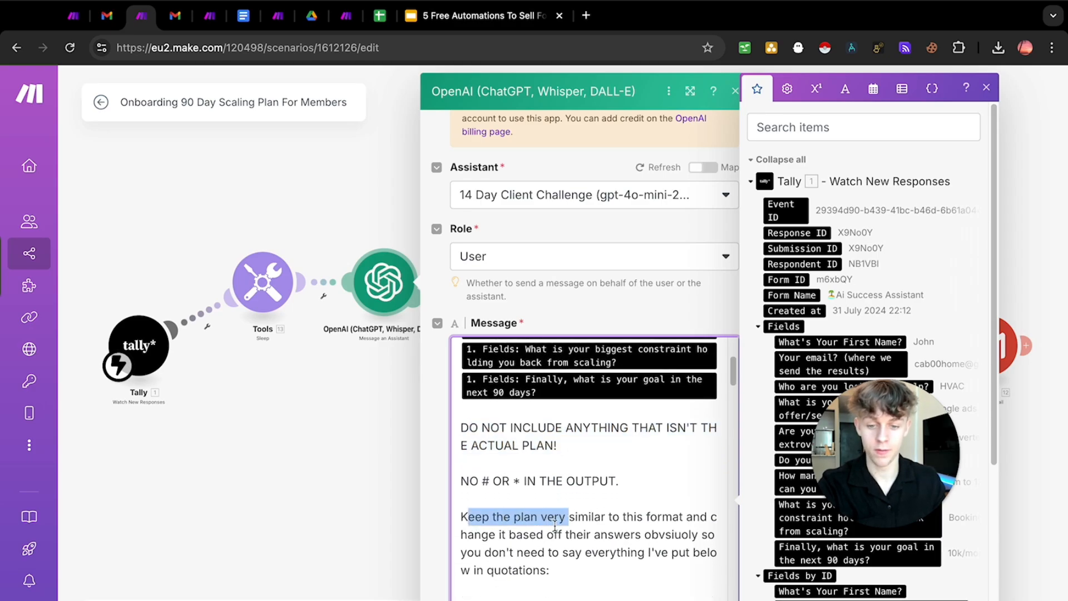
Review the rest of the prompt, covering the daily task limit, the greeting template and the example tasks.
scroll(562, 525, "down", 4)
left_click_drag(476, 510, 634, 512)
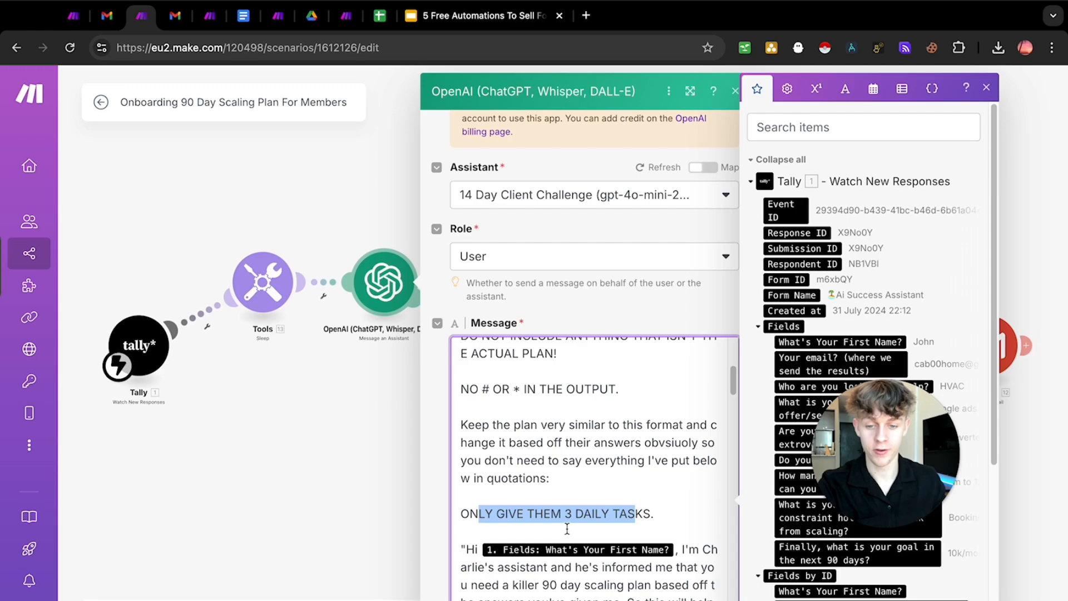
scroll(567, 528, "down", 3)
scroll(574, 529, "down", 2)
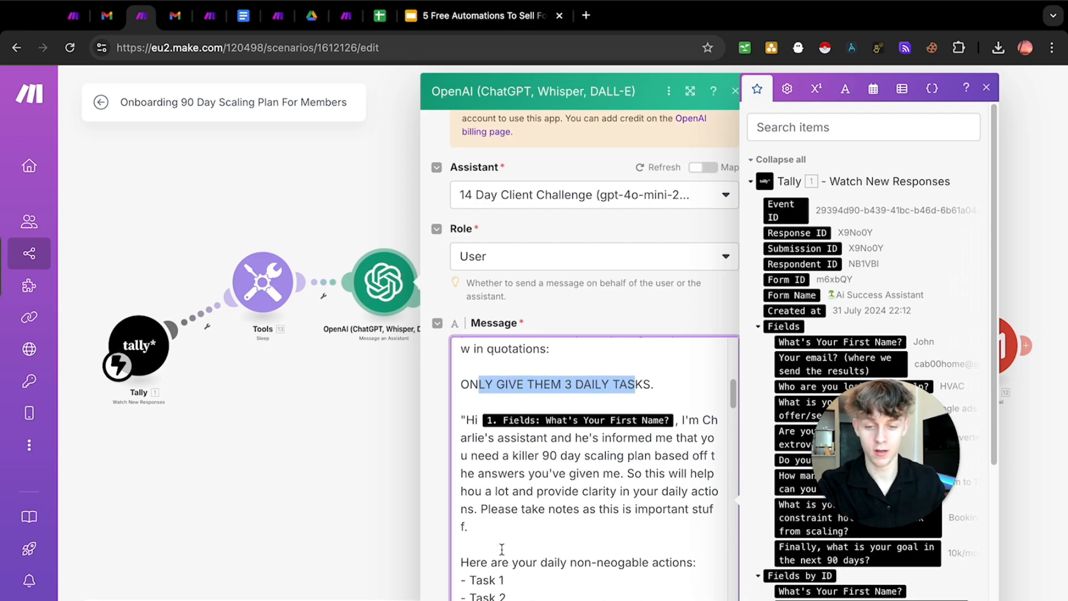
left_click_drag(482, 562, 643, 567)
scroll(617, 553, "down", 8)
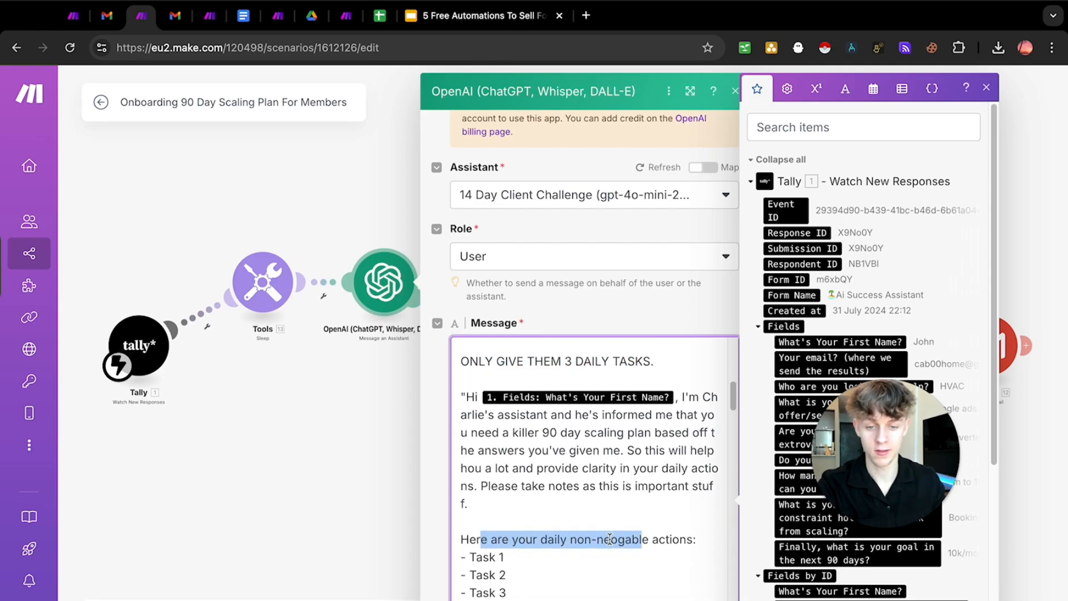
scroll(733, 450, "down", 12)
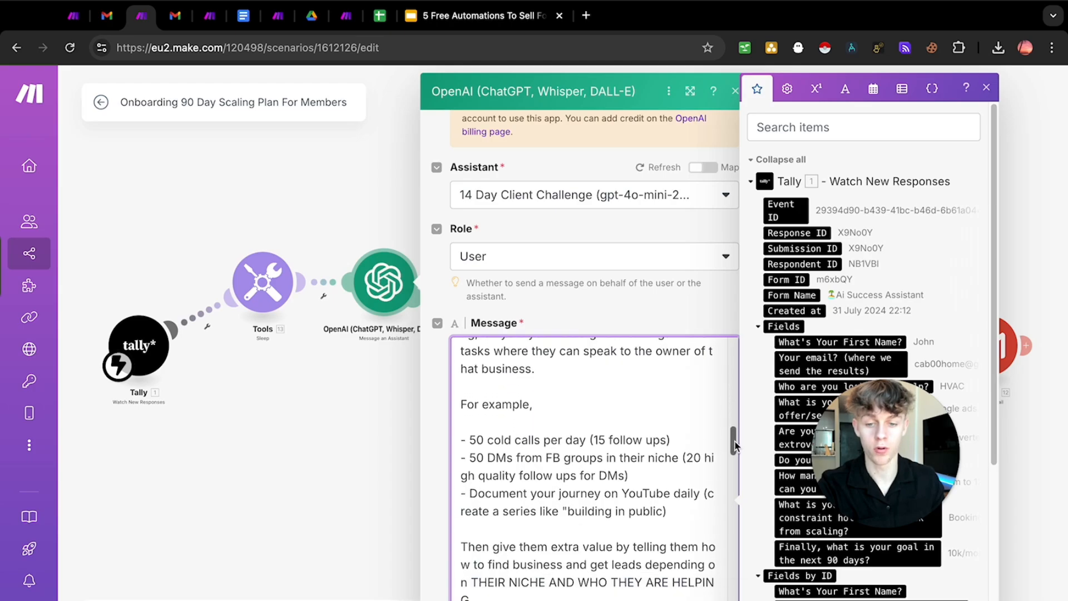
scroll(734, 446, "up", 13)
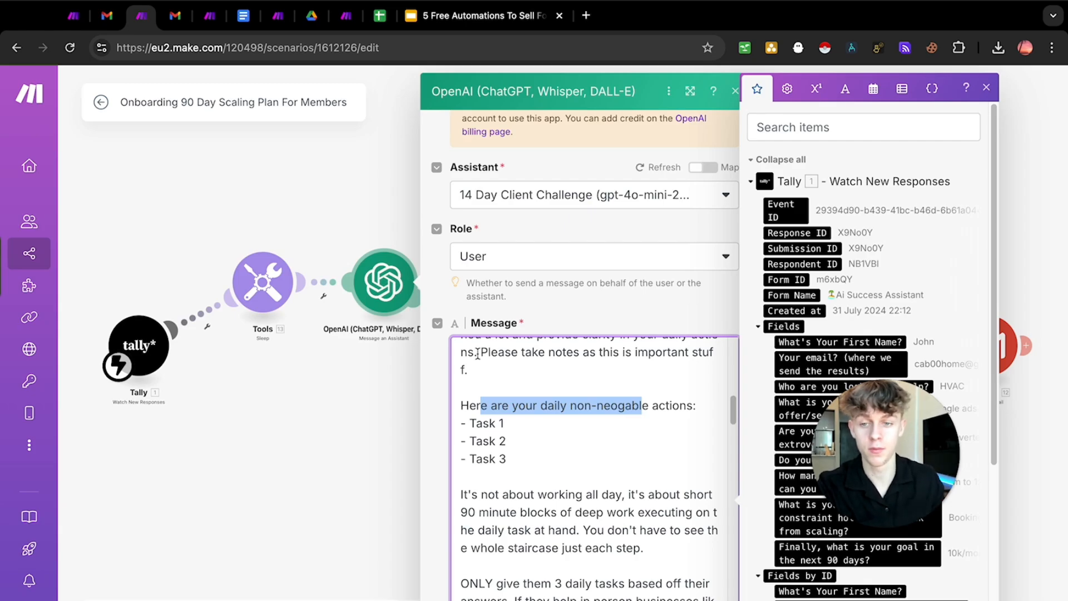
Switch to the 90 Day Custom Scaling Plan email in Gmail and read through its message text.
left_click(176, 21)
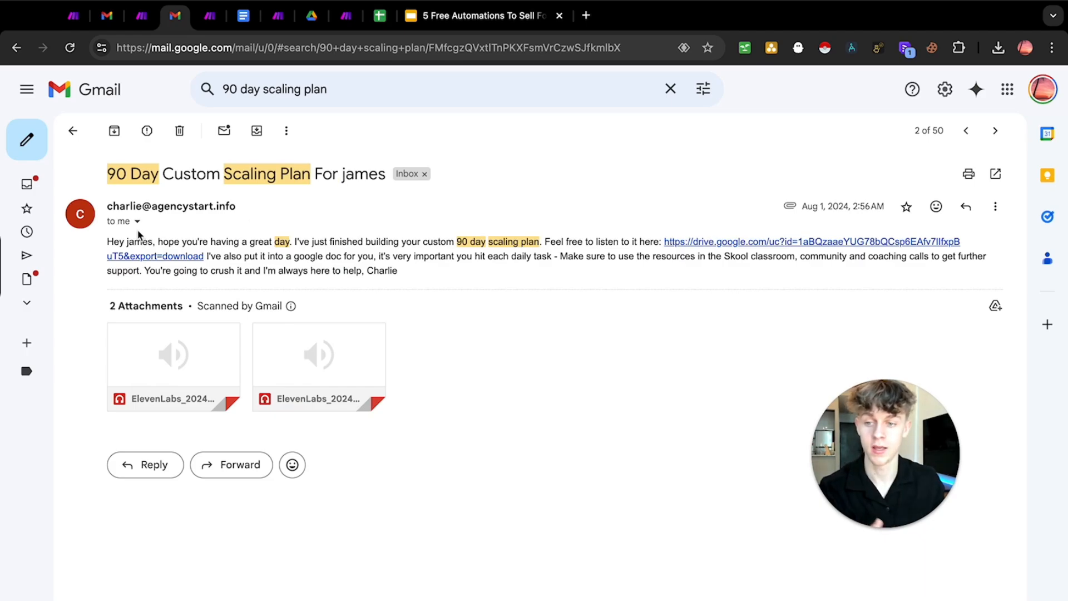
left_click_drag(109, 240, 156, 243)
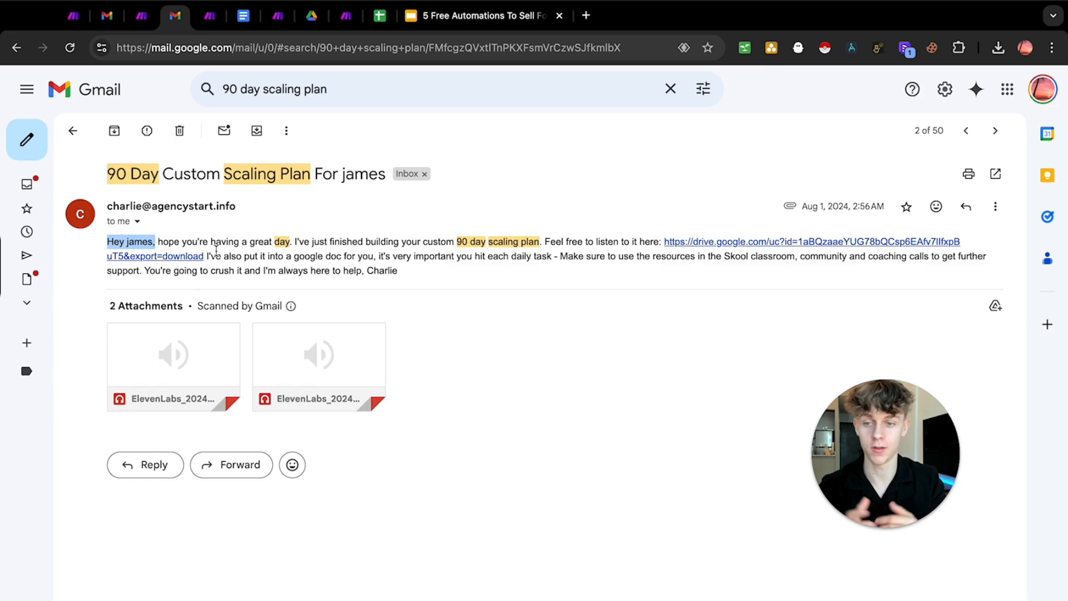
left_click_drag(193, 242, 631, 242)
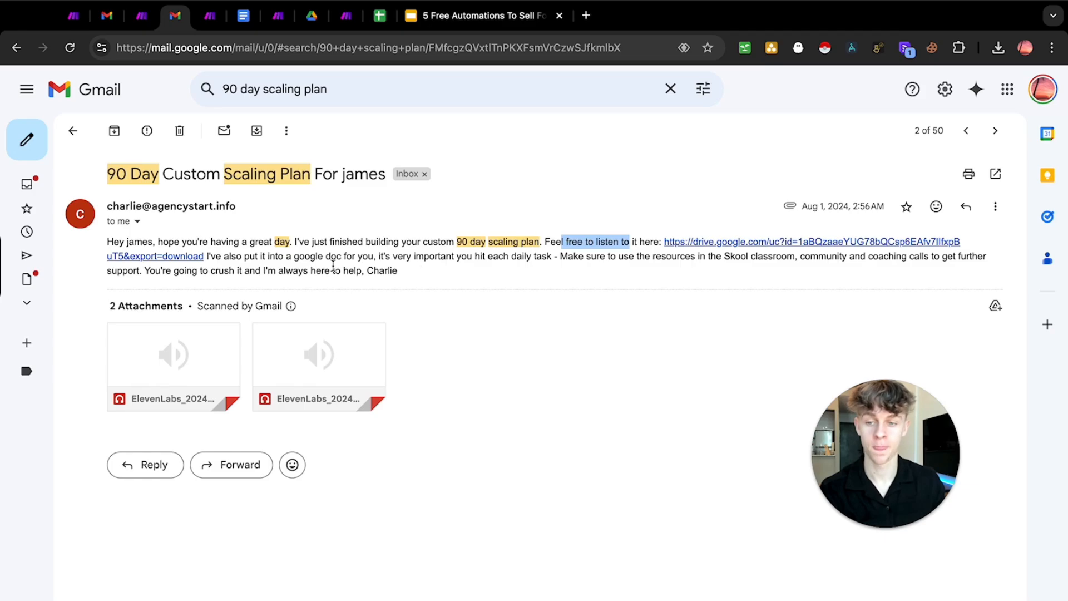
left_click_drag(237, 257, 474, 257)
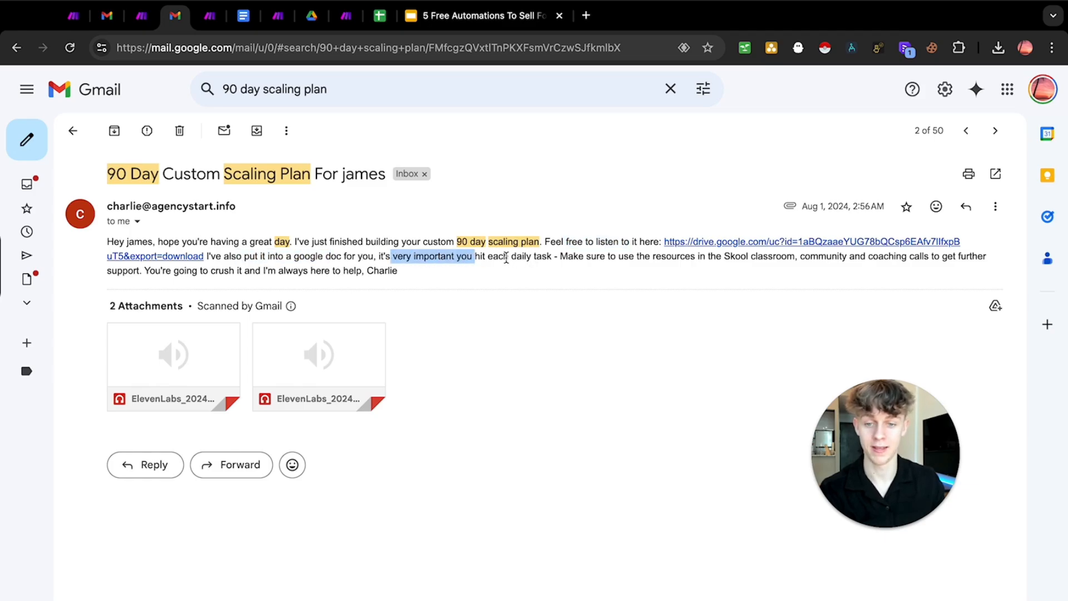
left_click_drag(585, 256, 726, 259)
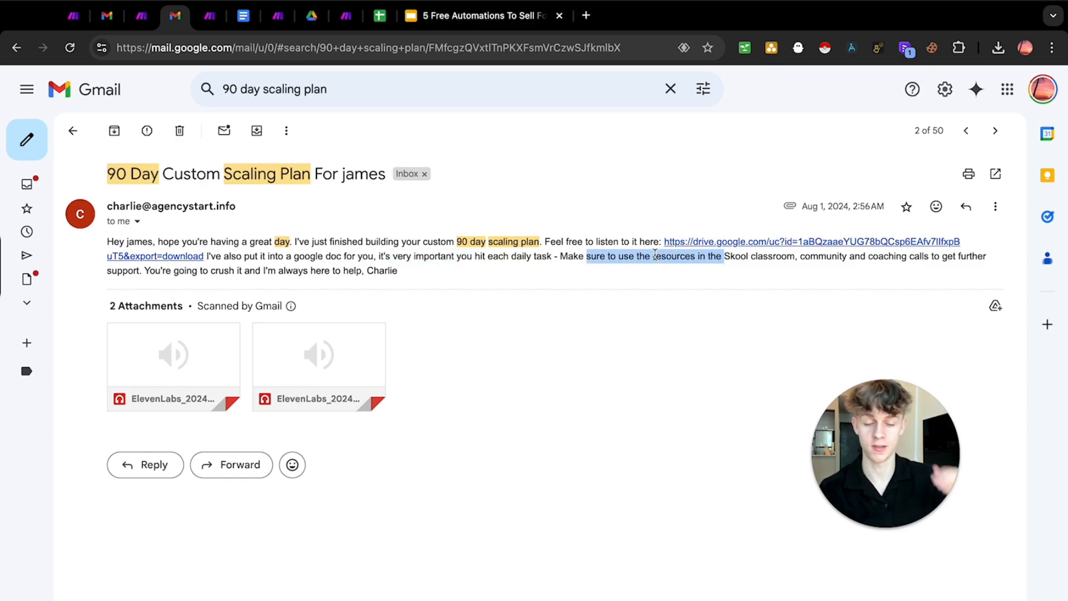
Raise the system volume, listen to part of the attached ElevenLabs_2024-07-31T11_56_26.mp3, and close the audio preview.
mouse_move(342, 356)
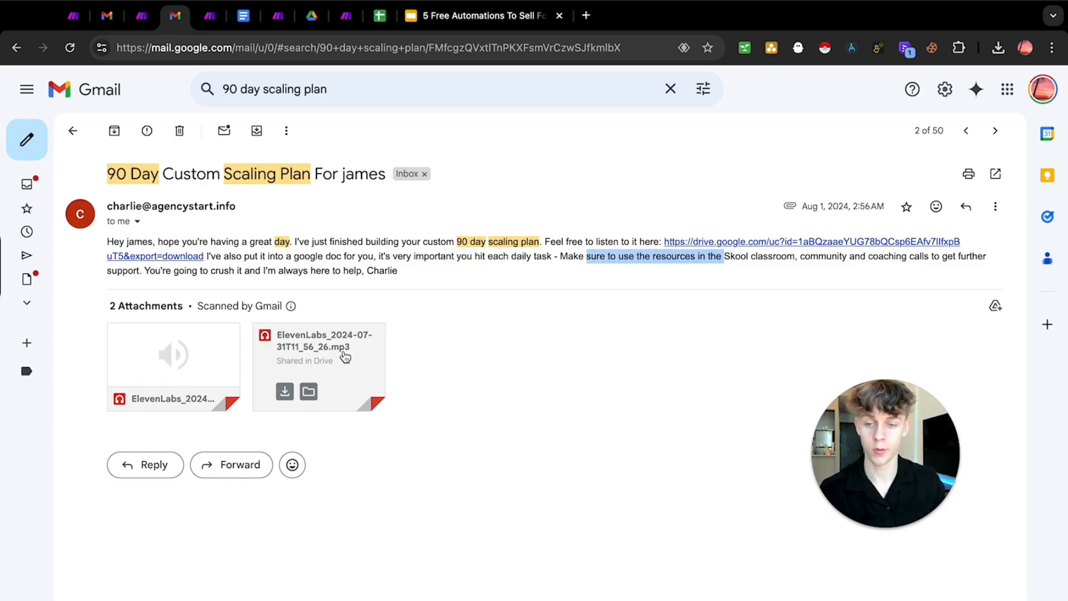
key("XF86AudioRaiseVolume")
key("XF86AudioRaiseVolume")
key("XF86AudioRaiseVolume")
key("XF86AudioRaiseVolume")
key("XF86AudioRaiseVolume")
key("XF86AudioRaiseVolume")
key("XF86AudioRaiseVolume")
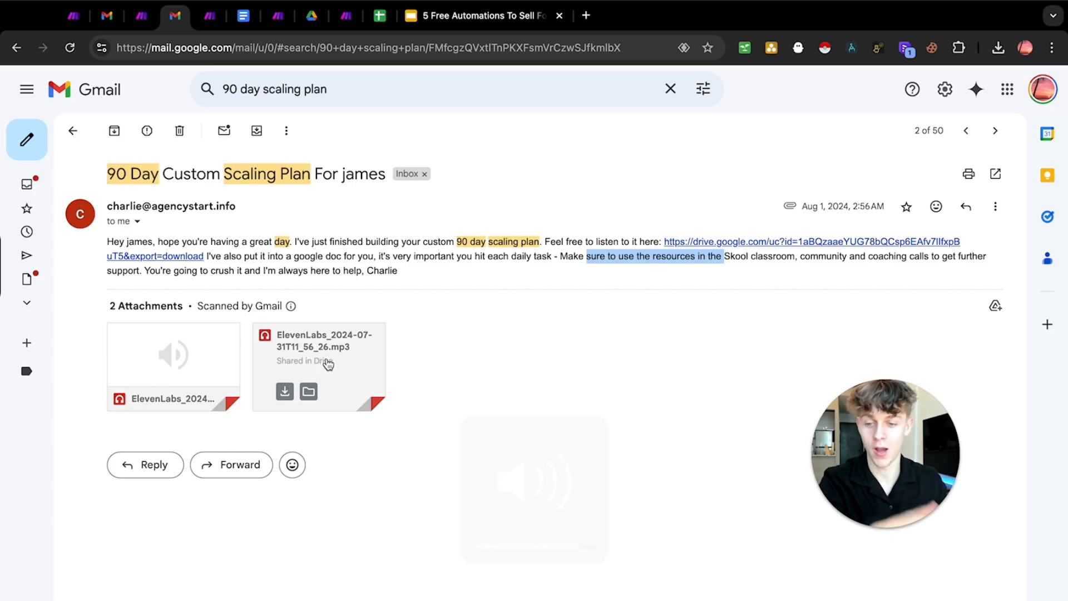
left_click(328, 364)
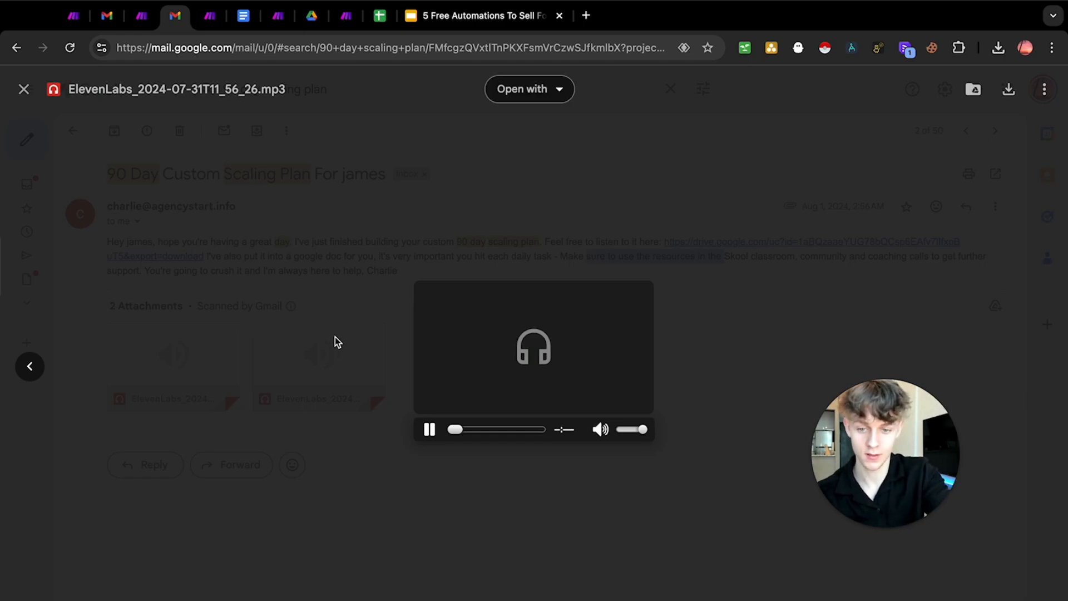
key("XF86AudioRaiseVolume")
key("XF86AudioRaiseVolume")
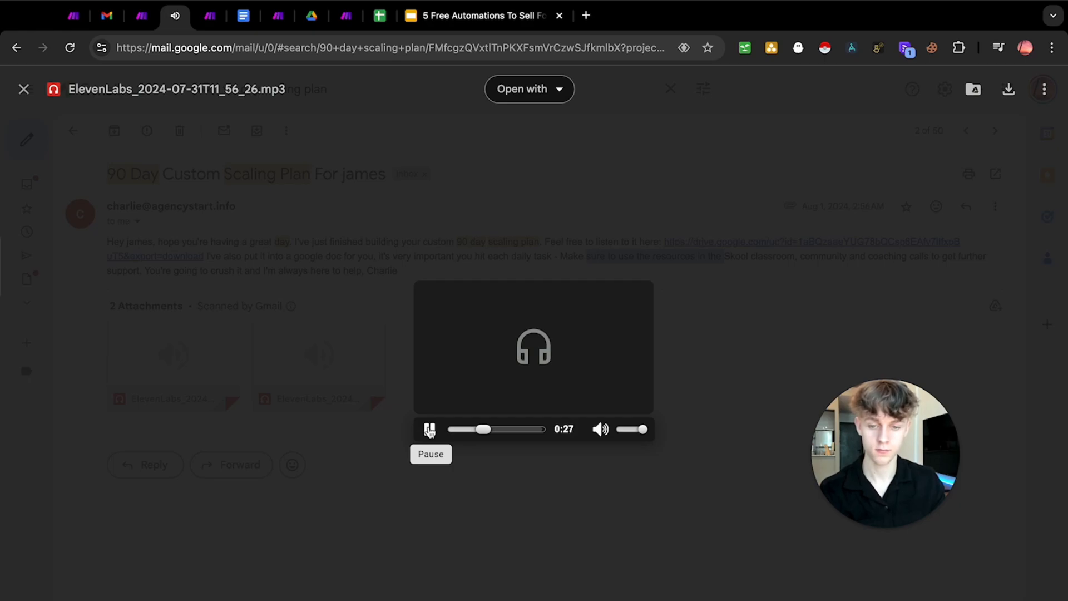
left_click(430, 430)
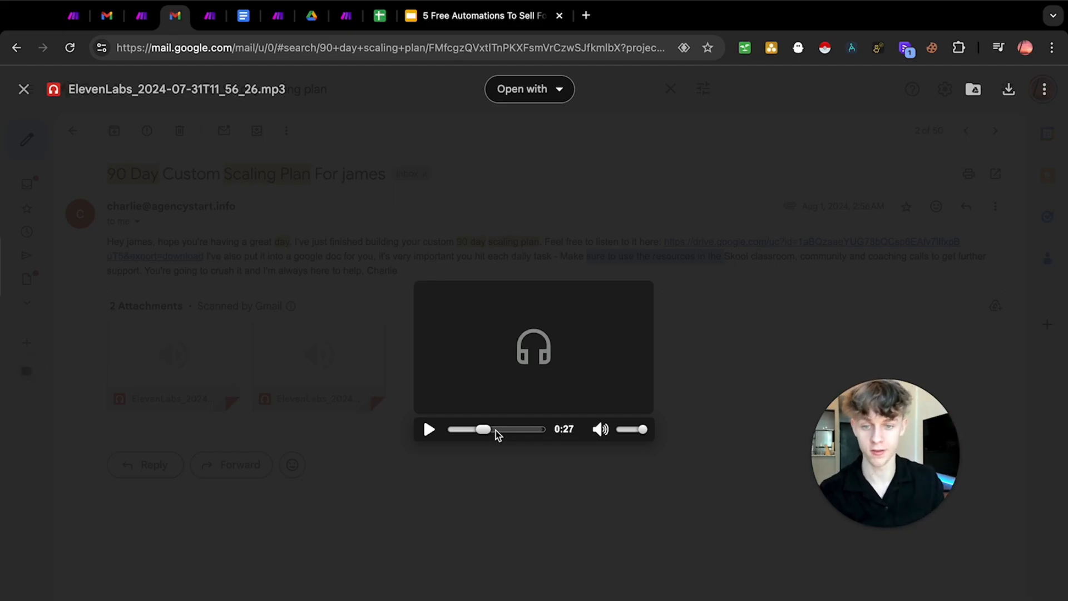
left_click(326, 313)
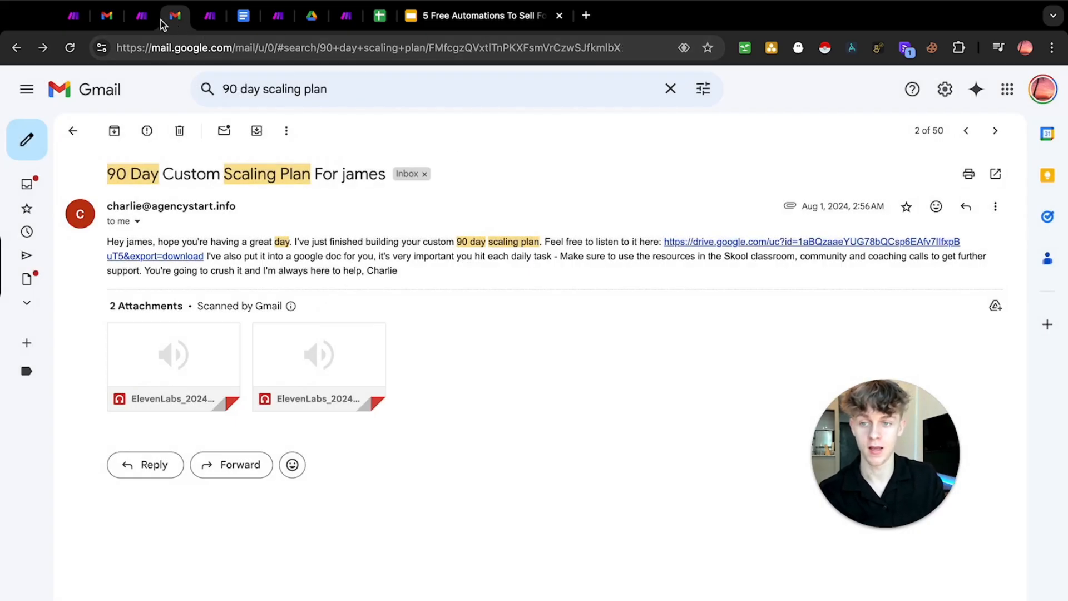
Return to the Make scenario, re-read the prompt's deep work and daily task instructions, and close the OpenAI module.
left_click(141, 16)
scroll(520, 407, "down", 1)
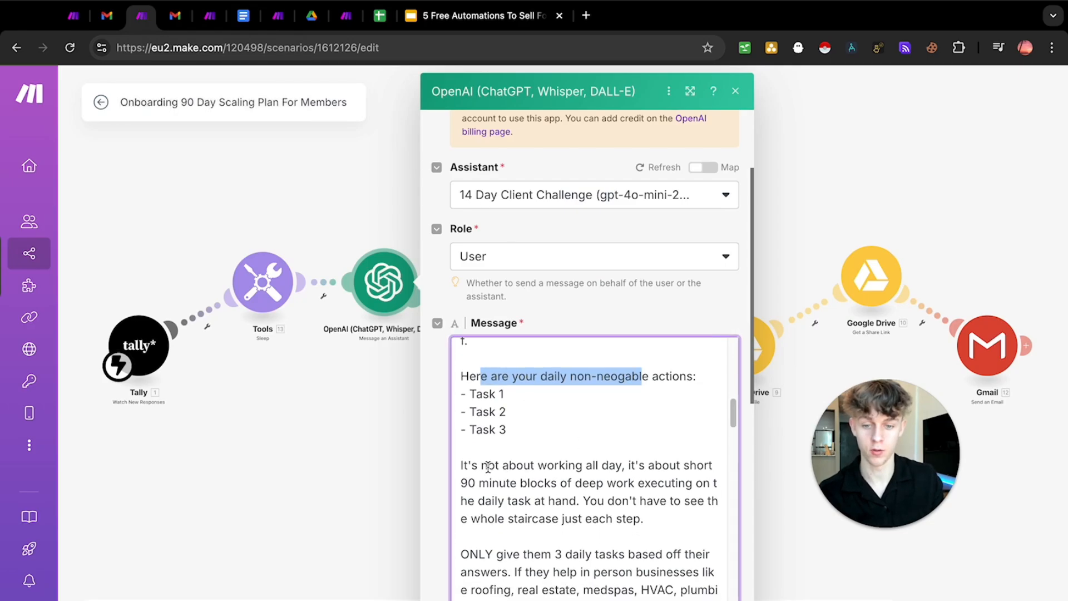
left_click_drag(487, 466, 631, 555)
scroll(565, 492, "up", 1)
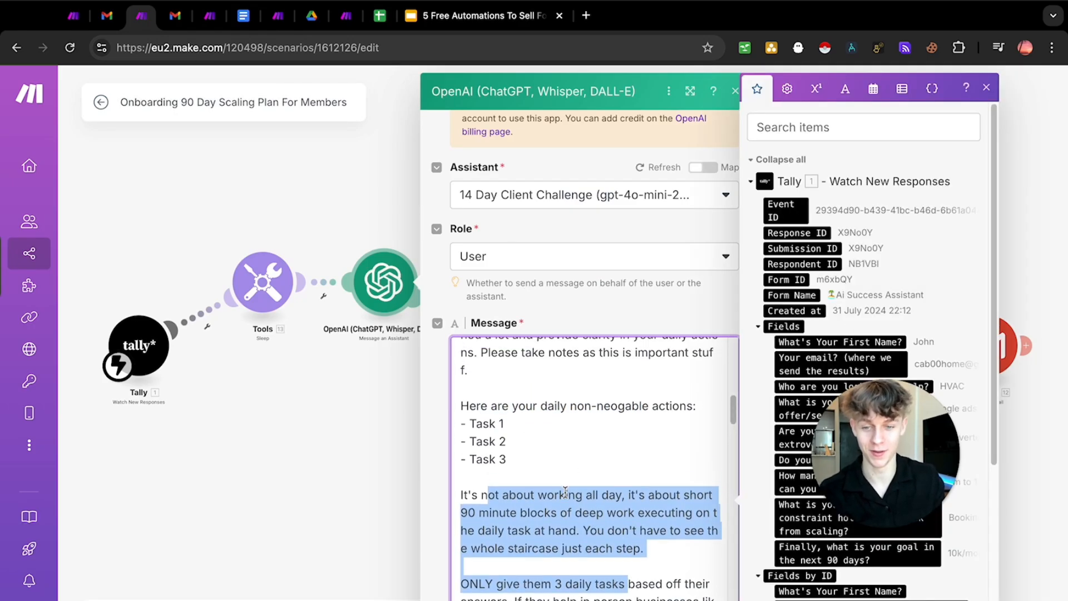
scroll(562, 483, "up", 5)
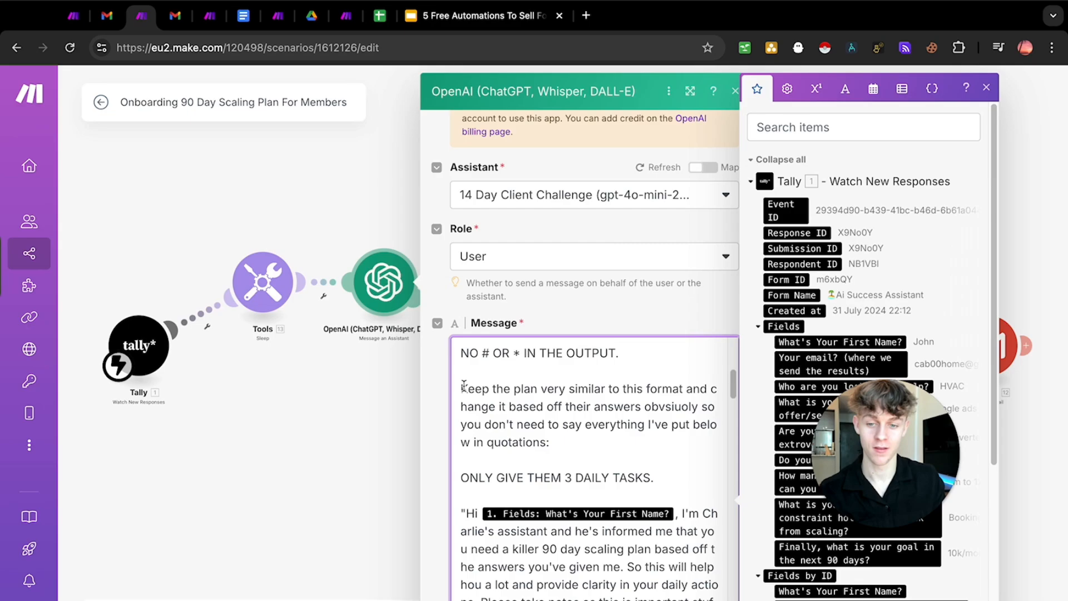
left_click(339, 433)
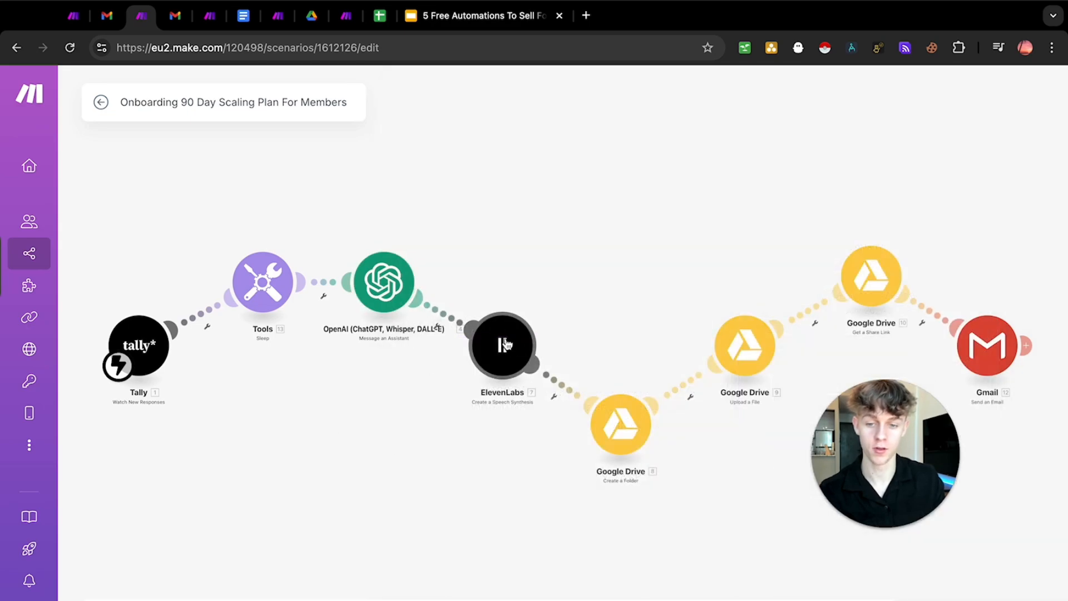
Inspect the ElevenLabs module's voice, model and text settings, check the OpenAI module feeding it, and close the settings.
scroll(494, 379, "up", 3)
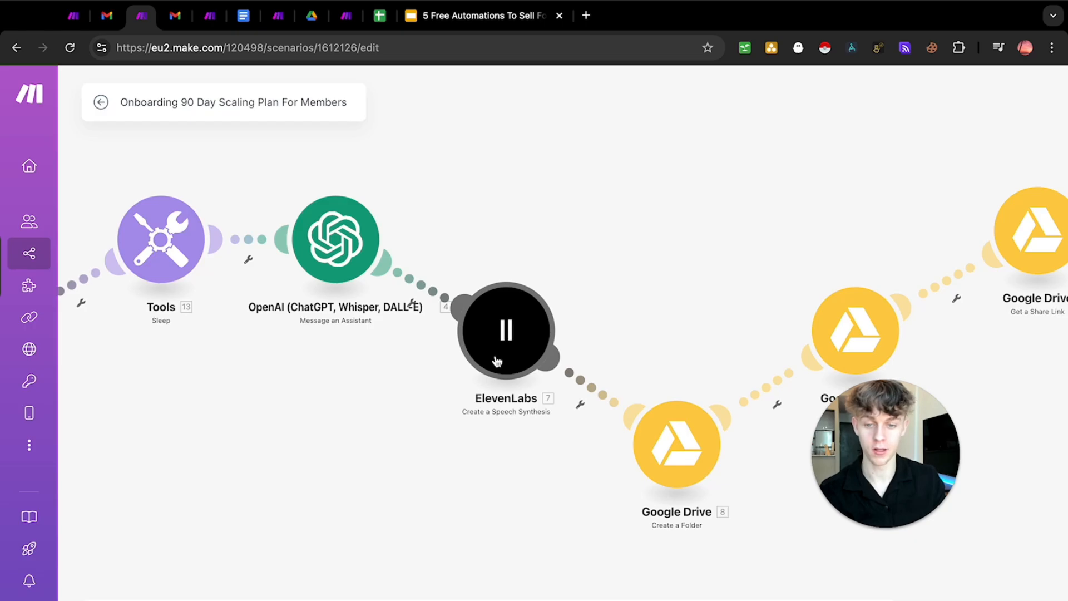
left_click(497, 362)
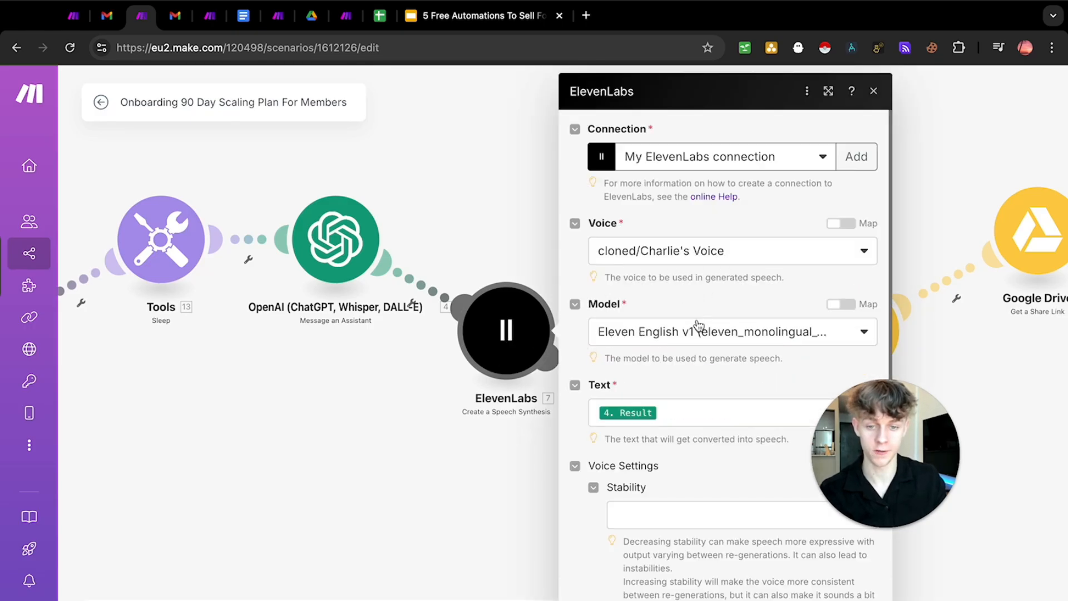
left_click(336, 239)
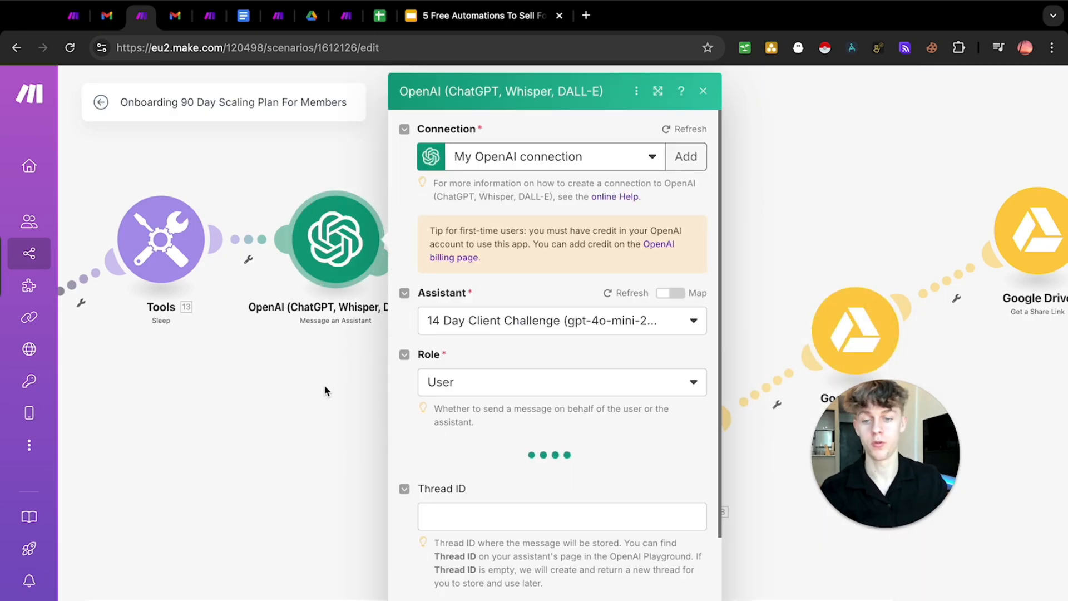
left_click(322, 384)
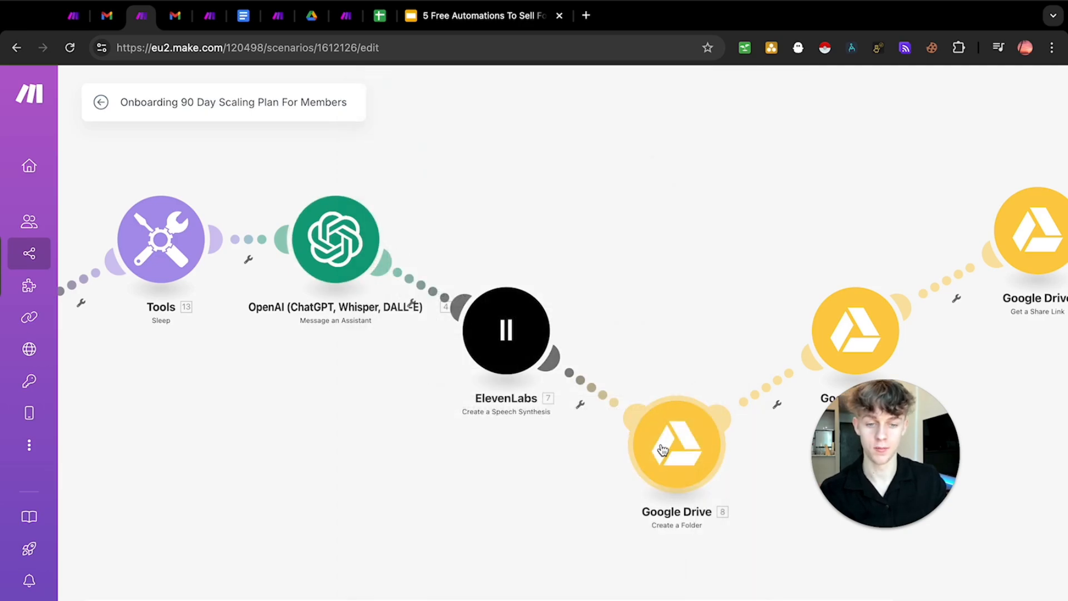
scroll(666, 445, "down", 2)
left_click_drag(668, 349, 517, 336)
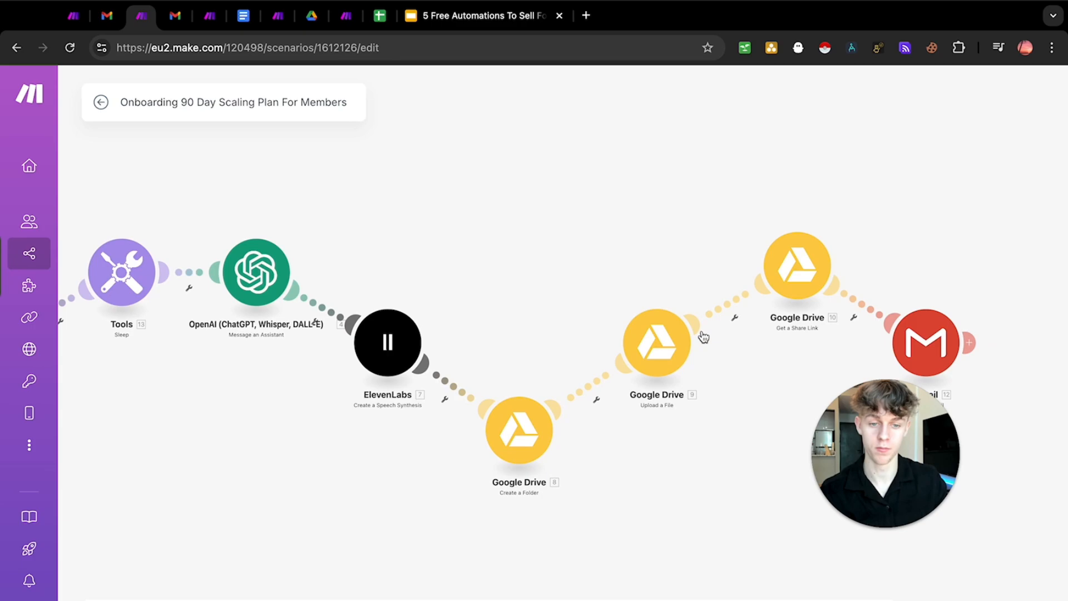
Reopen the ElevenLabs module, check the voice and the result mapped into its text, and close the settings.
left_click_drag(588, 298, 679, 323)
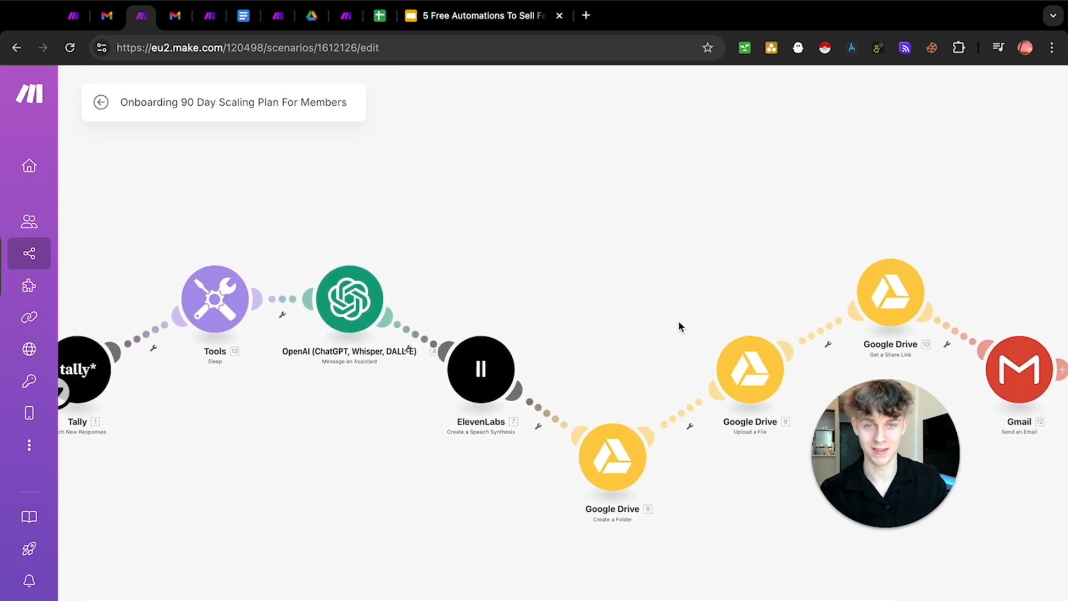
left_click(481, 369)
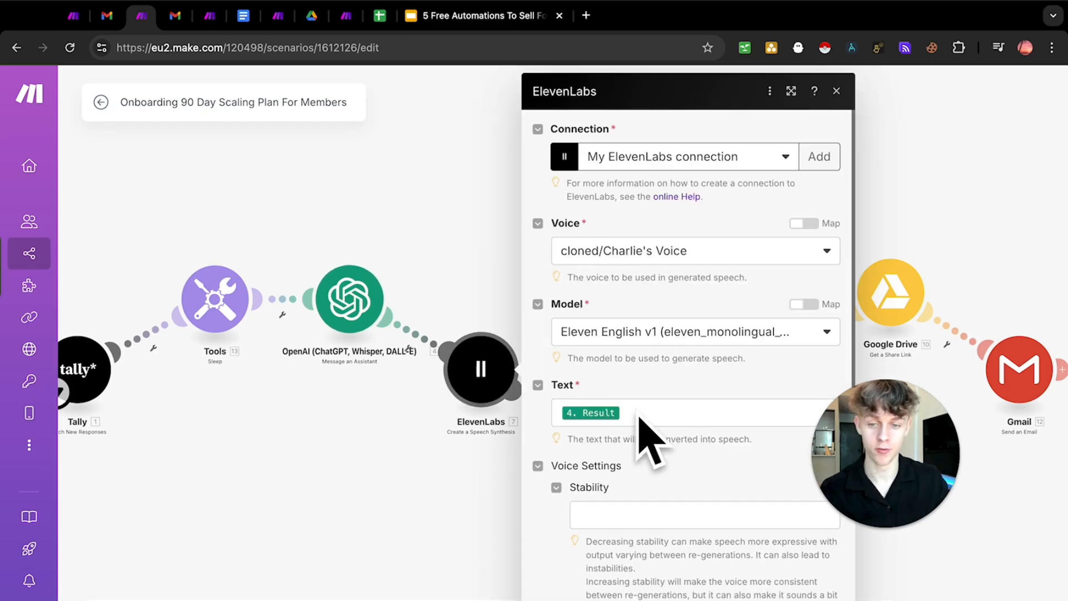
left_click(404, 248)
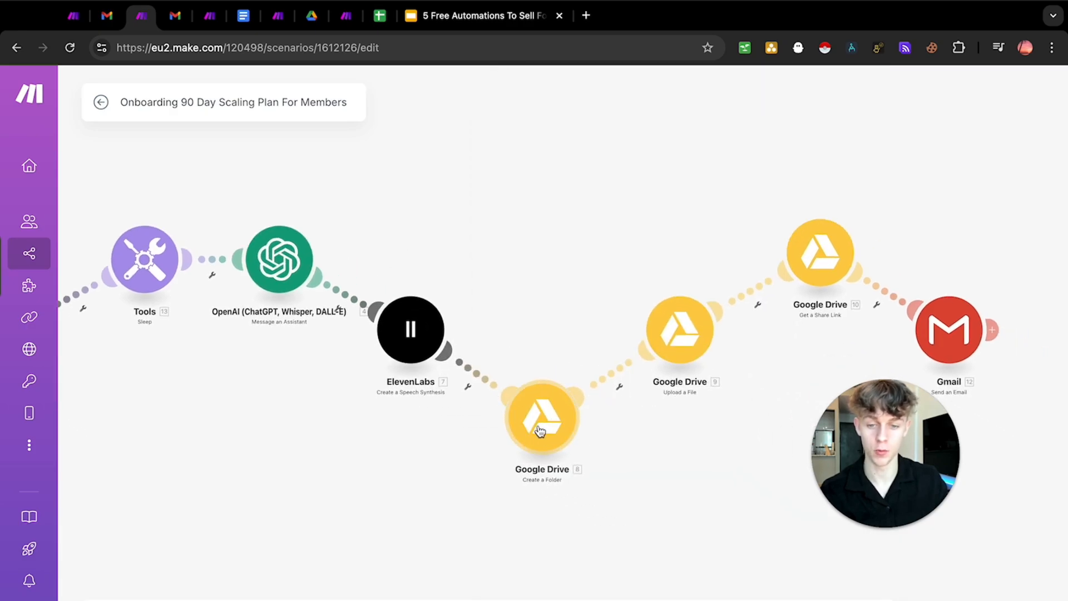
Open the Gmail module at the end of the scenario and review its recipient and subject template.
left_click_drag(614, 309, 523, 332)
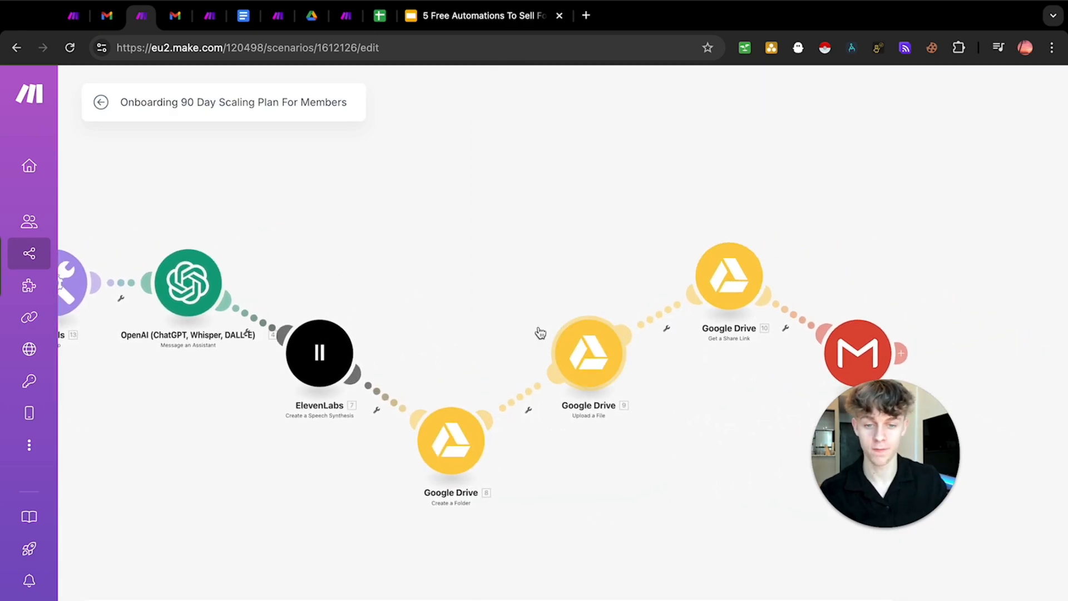
scroll(518, 320, "right", 2)
scroll(487, 289, "right", 3)
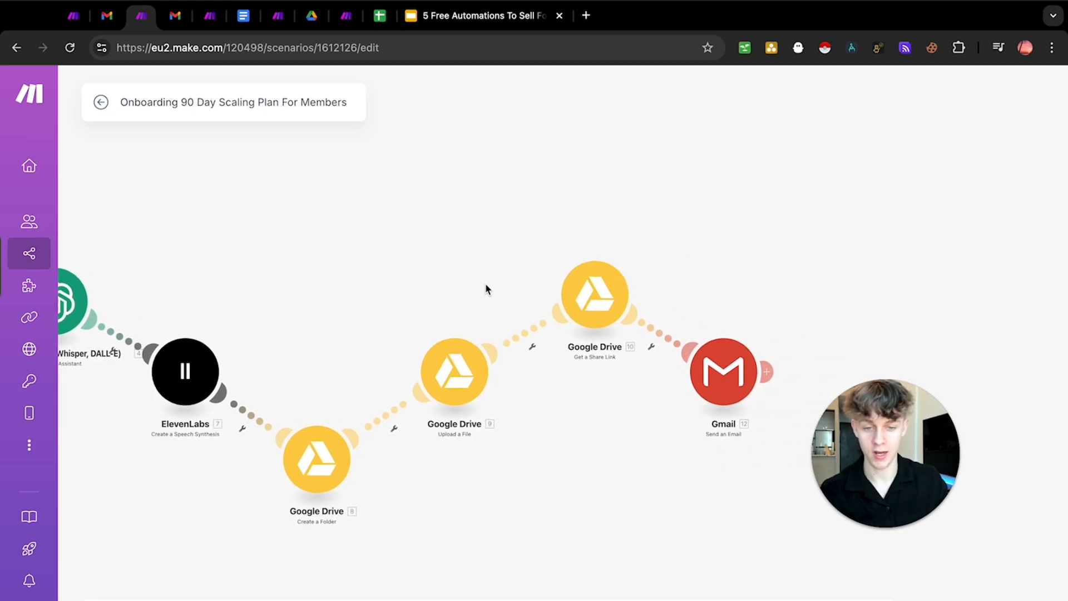
left_click(725, 382)
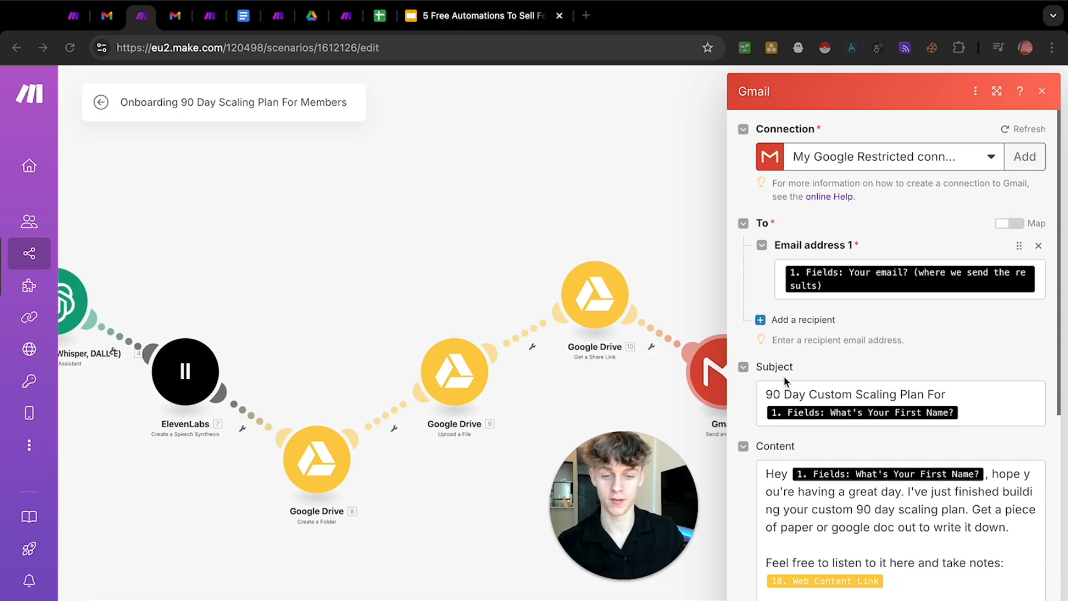
left_click_drag(770, 396, 939, 395)
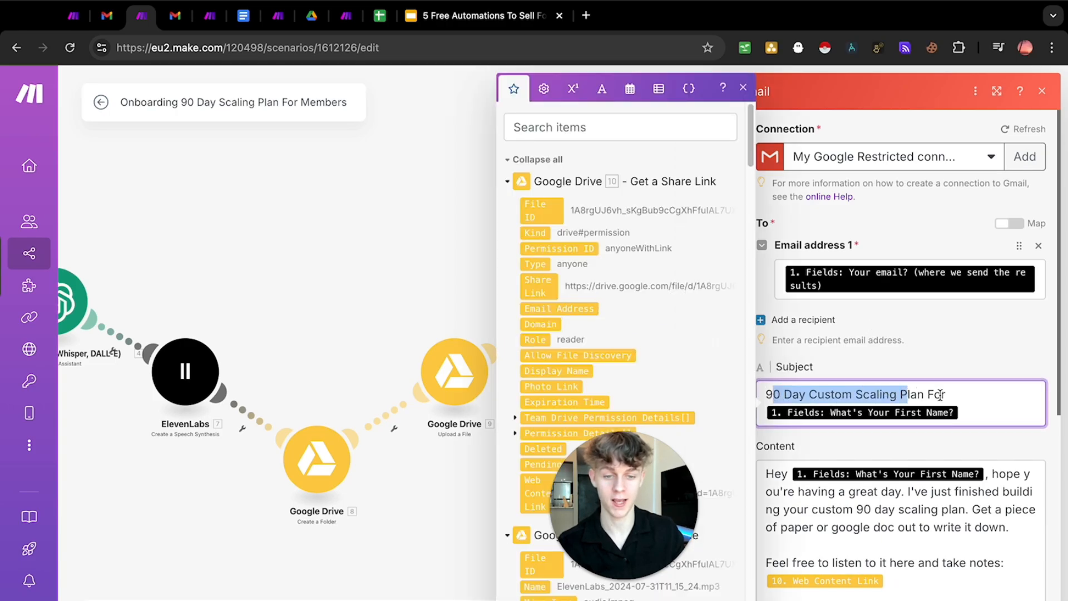
Switch to the 90 Day Custom Scaling Plan email in Gmail and check how its subject line was filled in.
left_click(174, 16)
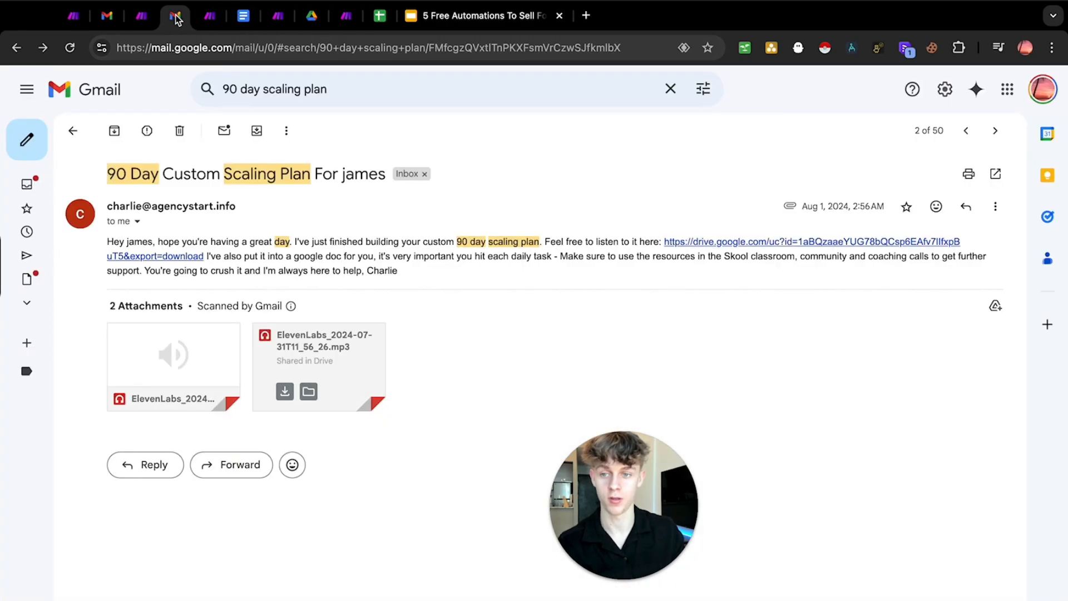
left_click_drag(108, 174, 225, 177)
left_click_drag(332, 176, 361, 177)
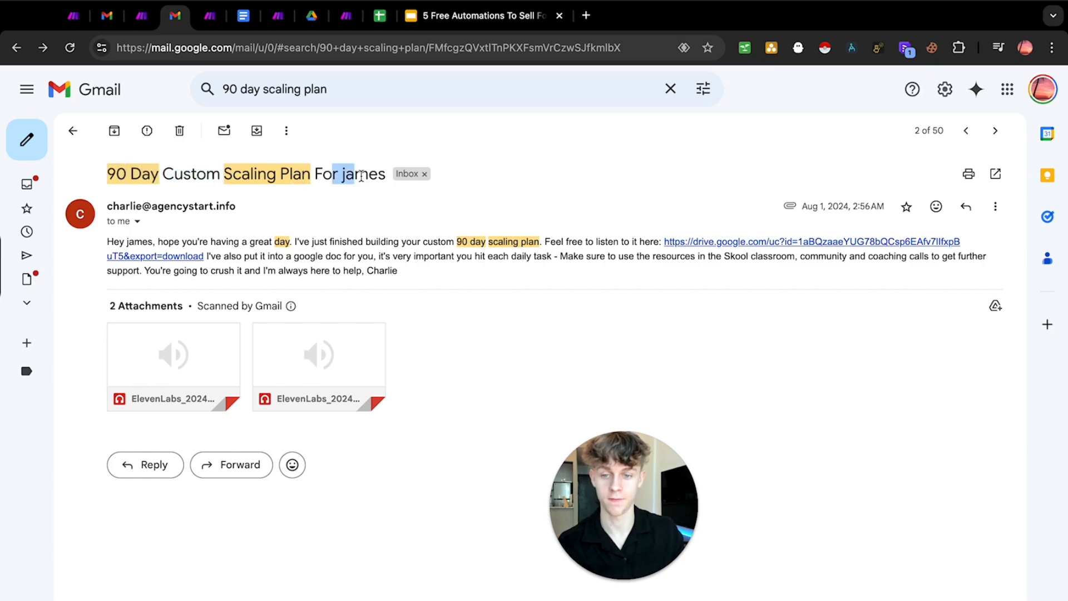
Return to the Make scenario, read the Gmail module's message content down to the sign-off, and close its settings.
left_click(141, 17)
scroll(885, 368, "down", 3)
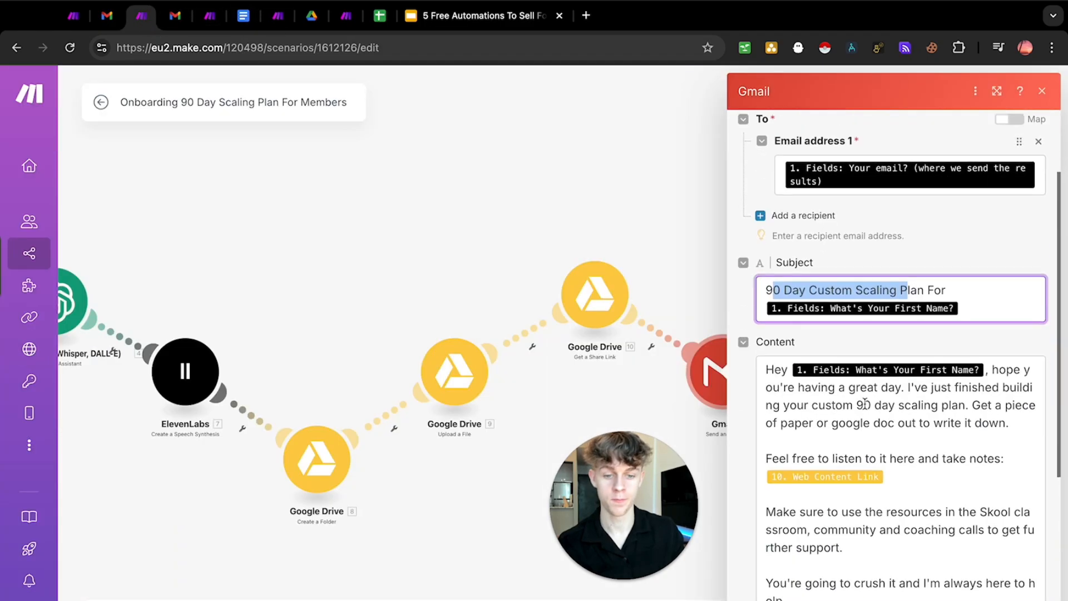
left_click_drag(767, 384, 1012, 419)
scroll(863, 423, "down", 1)
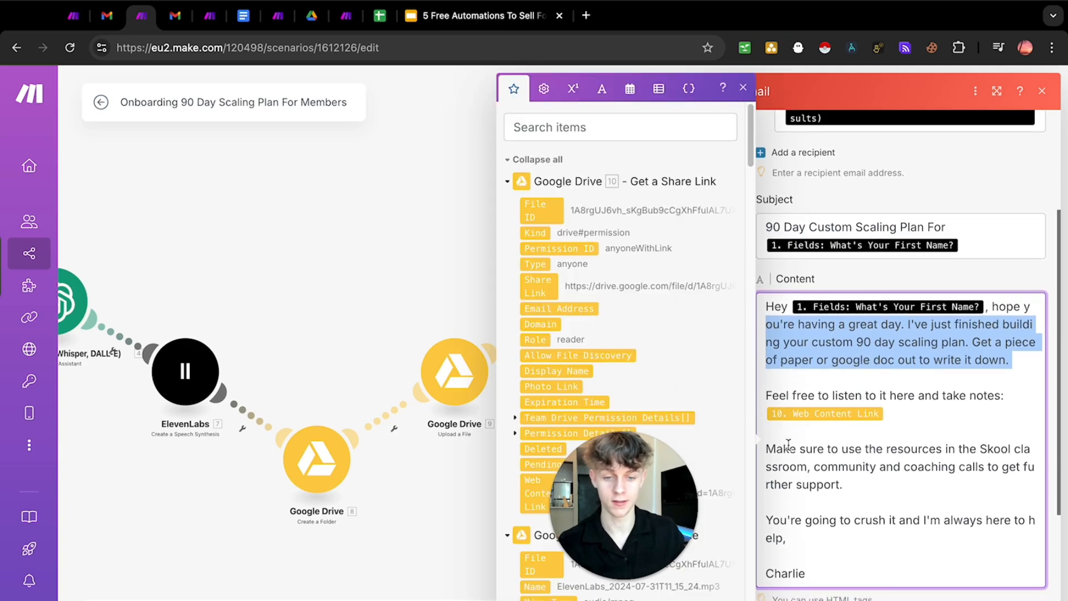
left_click_drag(791, 449, 910, 495)
left_click_drag(851, 573, 775, 457)
left_click(449, 310)
scroll(439, 295, "down", 4)
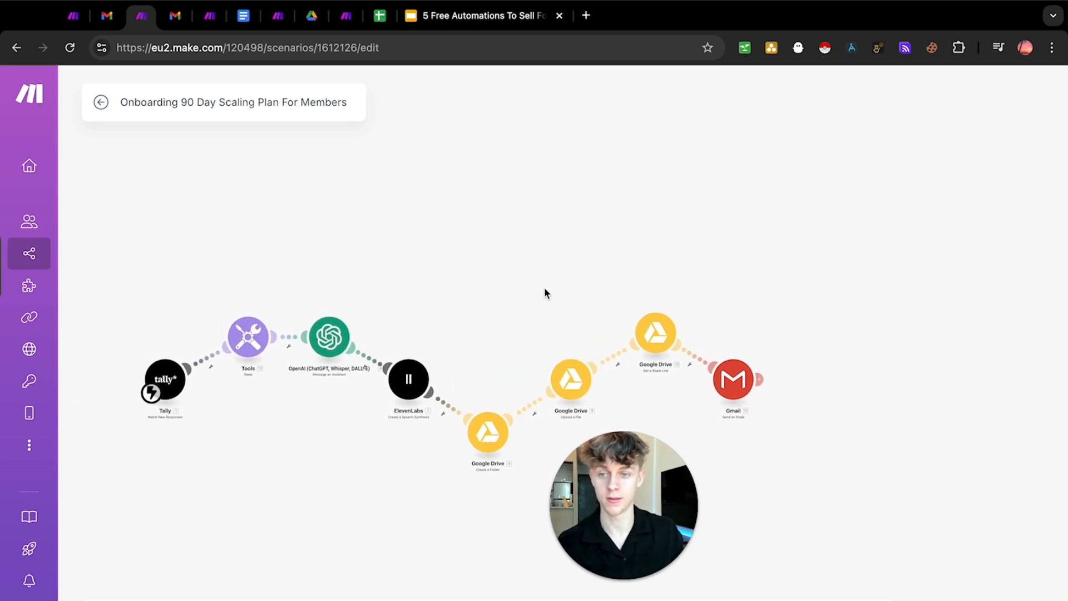
Switch to the 5 Free Automations To Sell For $5000 slides and present from slide 5 through the content ideation slide.
left_click(458, 21)
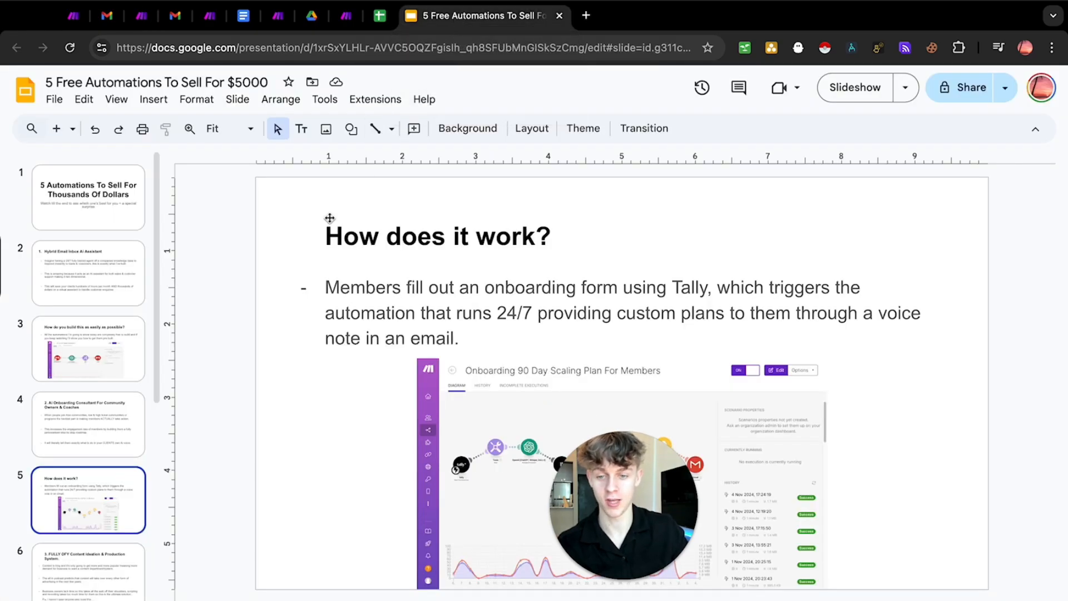
left_click(849, 93)
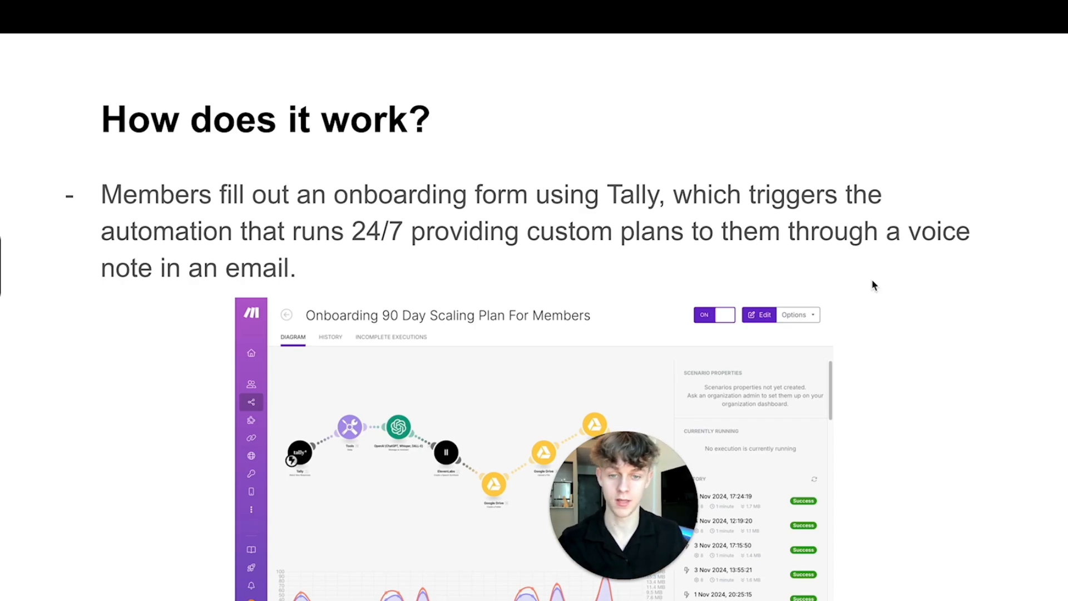
key("Right")
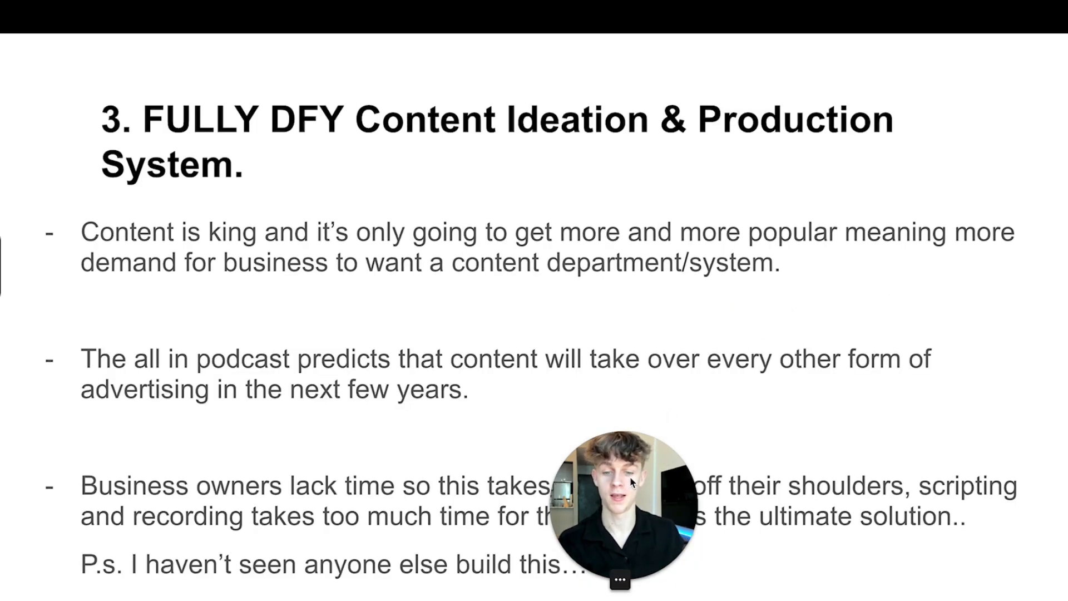
left_click_drag(631, 480, 915, 311)
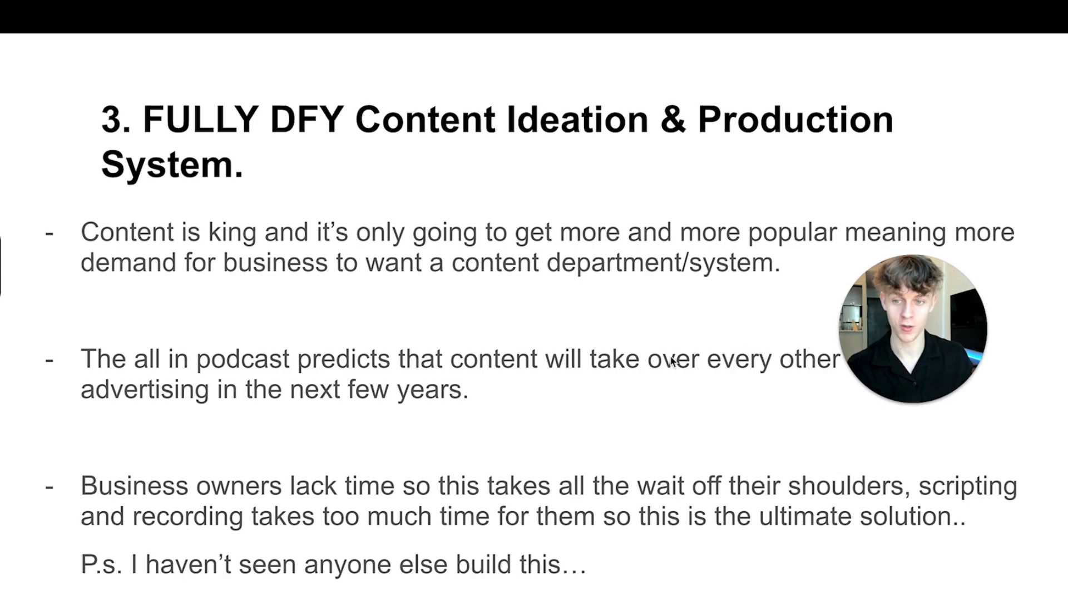
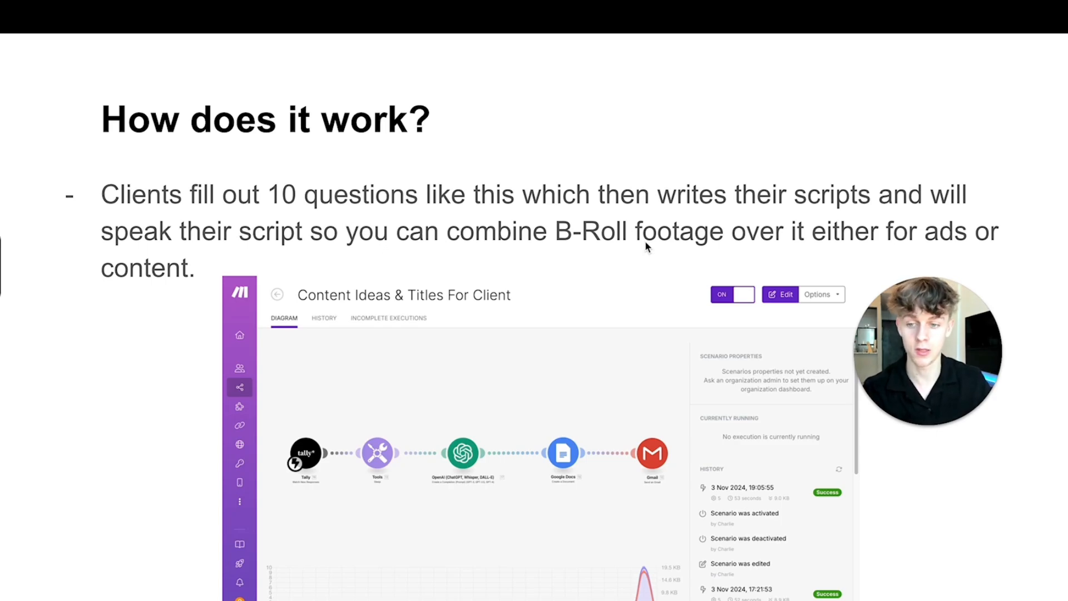
Exit the slideshow, switch to the Content Ideas & Titles For Client scenario in Make, and inspect its Tally and Sleep modules.
key("Escape")
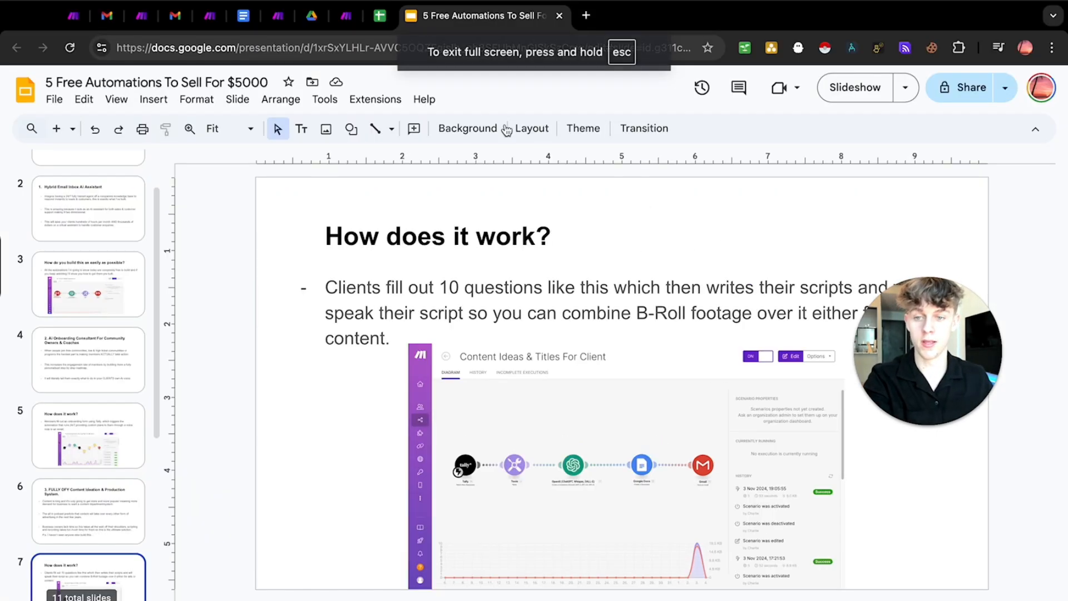
left_click(210, 23)
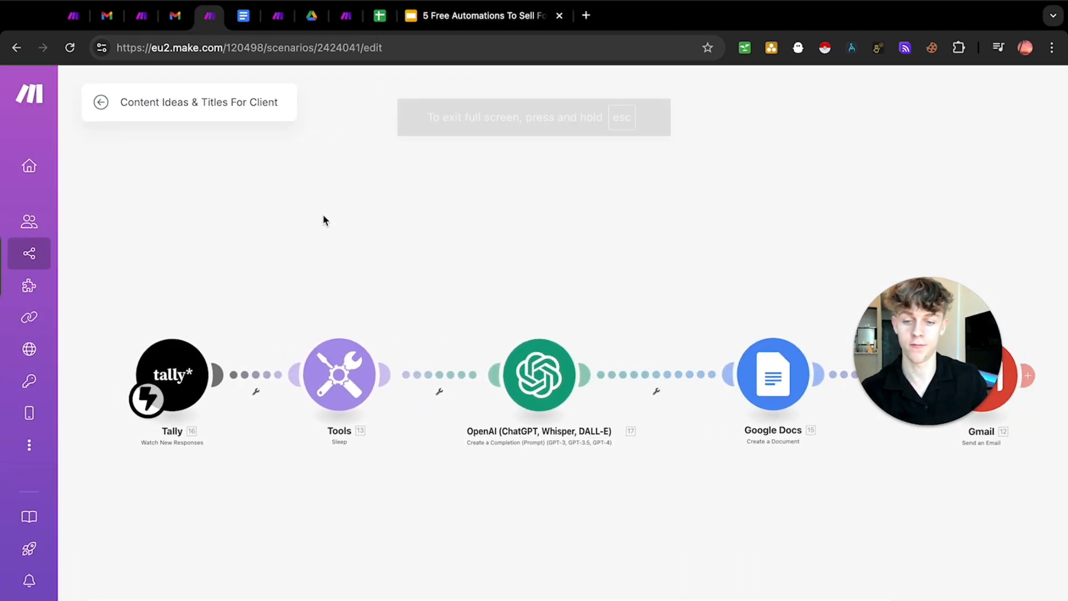
left_click(177, 369)
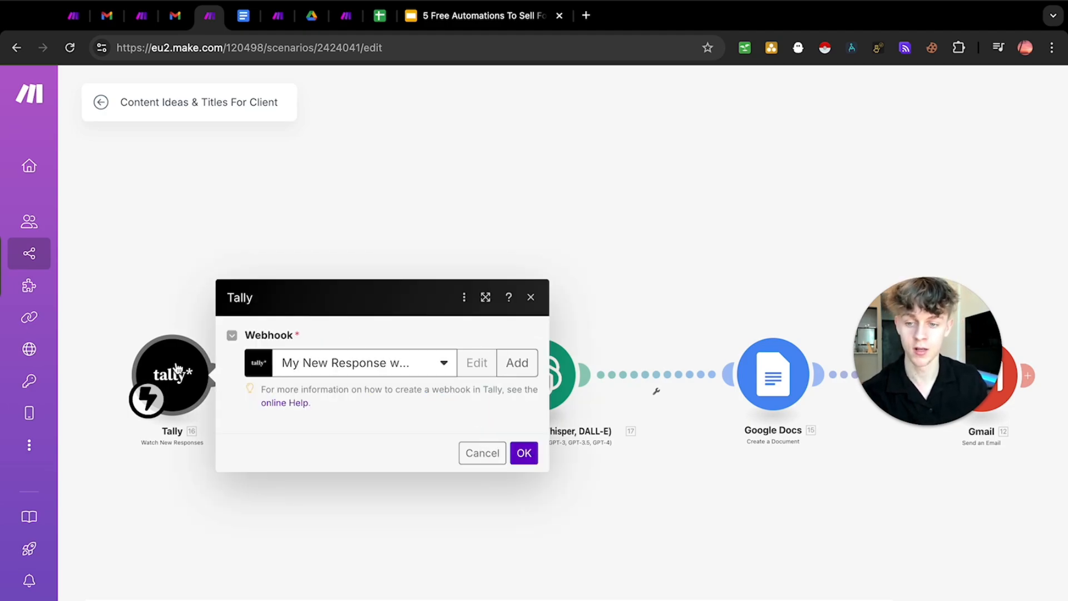
left_click(131, 262)
left_click(339, 374)
left_click(300, 285)
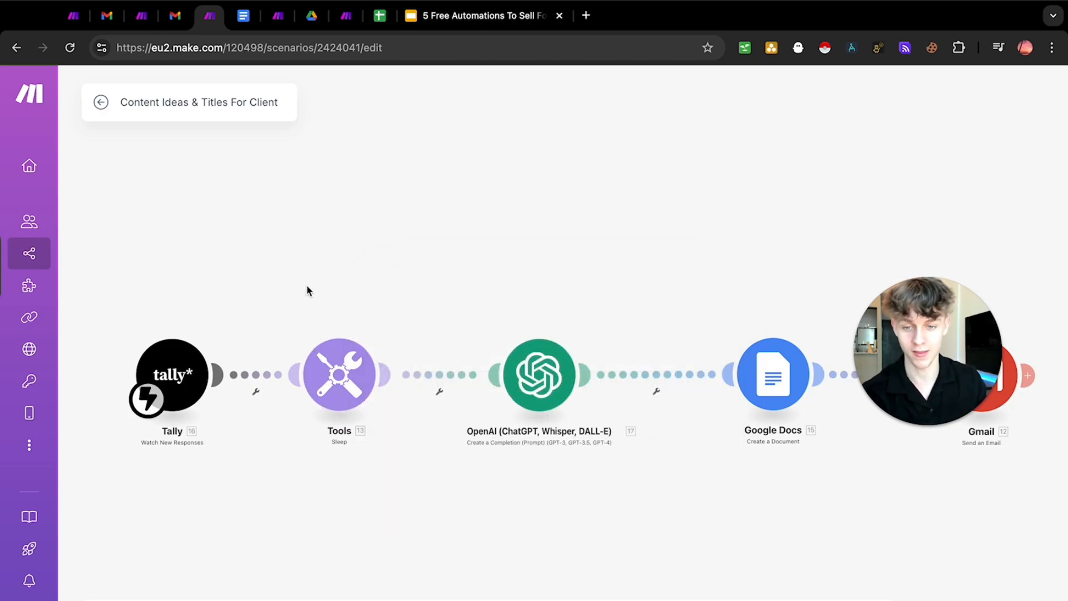
Open the OpenAI module's settings and review its model, message role and text content.
scroll(375, 273, "right", 3)
scroll(375, 280, "right", 2)
left_click(443, 371)
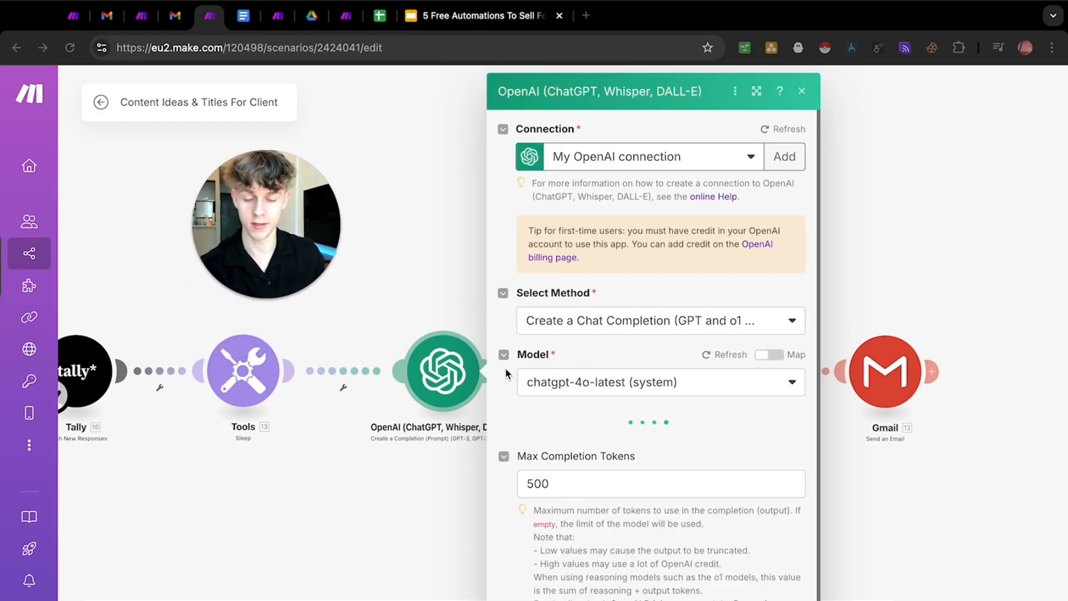
scroll(505, 368, "down", 3)
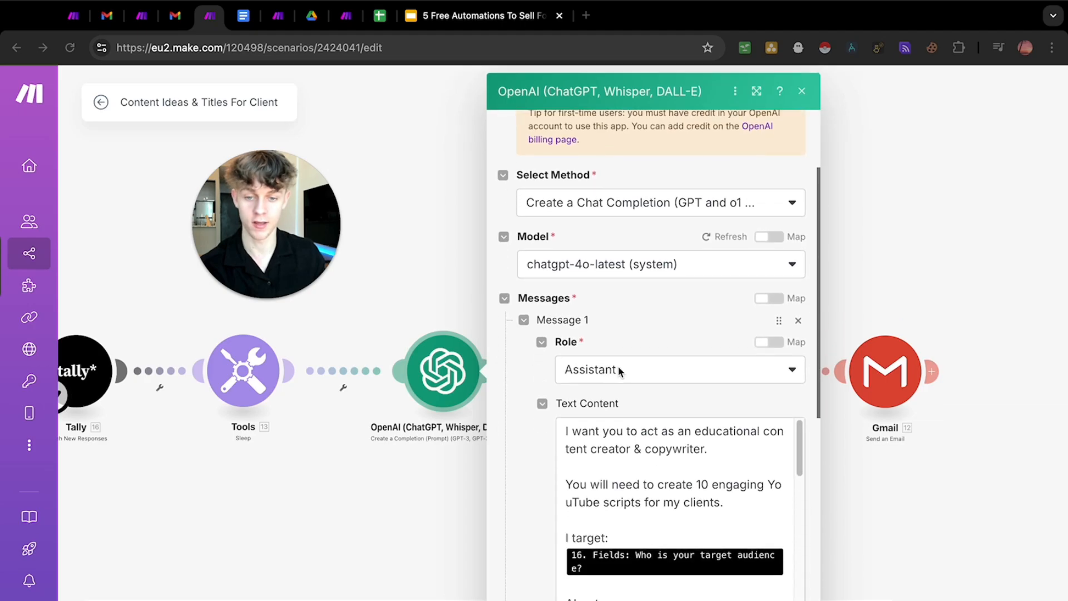
scroll(504, 384, "down", 2)
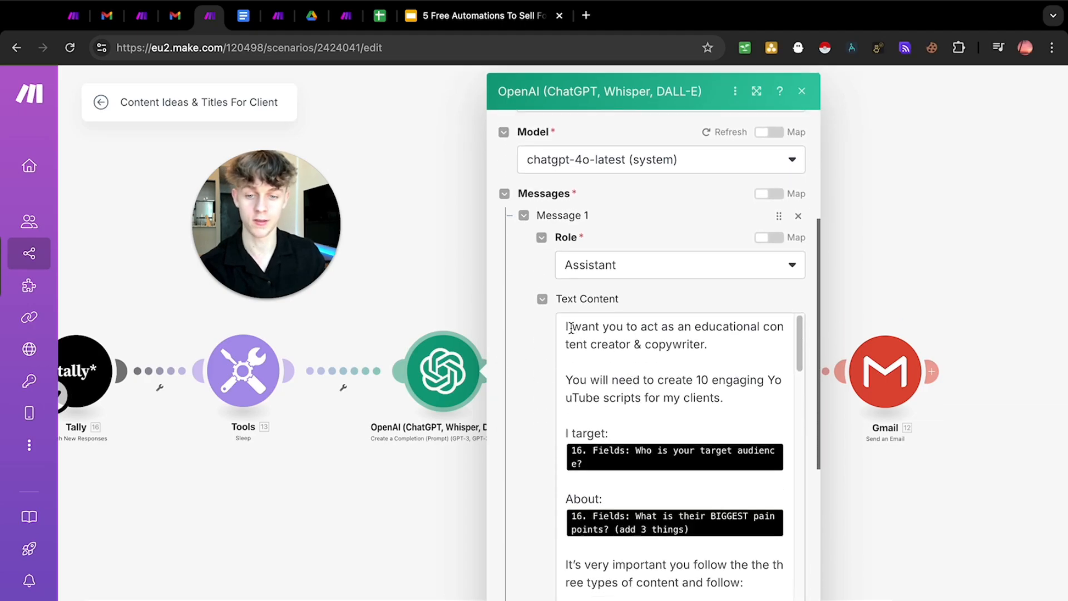
Read the prompt's opening lines on the copywriter role and the 10 engaging YouTube scripts.
left_click_drag(565, 326, 640, 328)
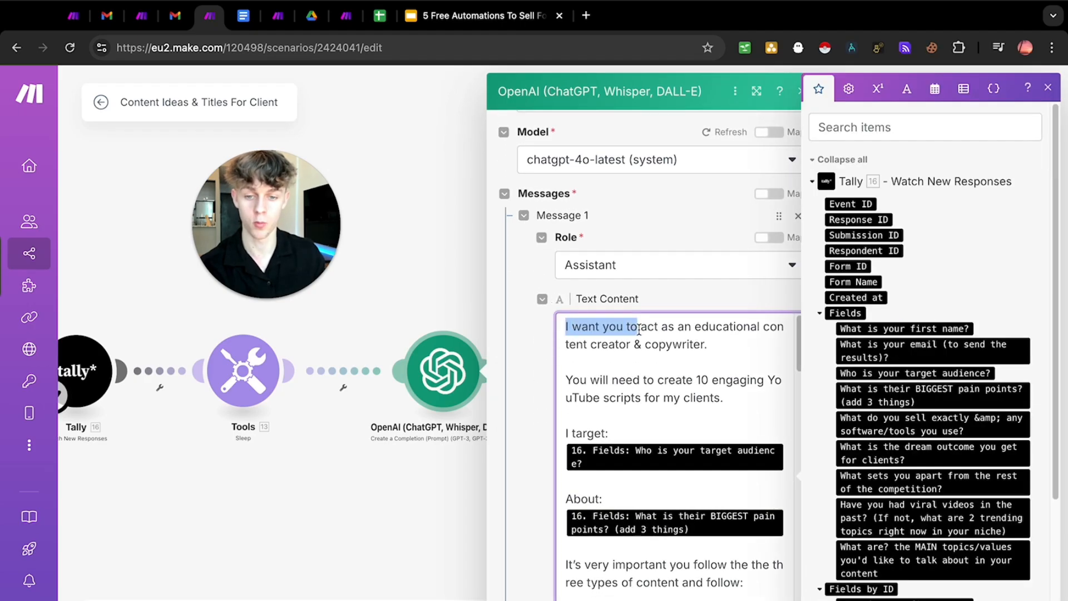
left_click(700, 326)
left_click_drag(565, 344, 702, 344)
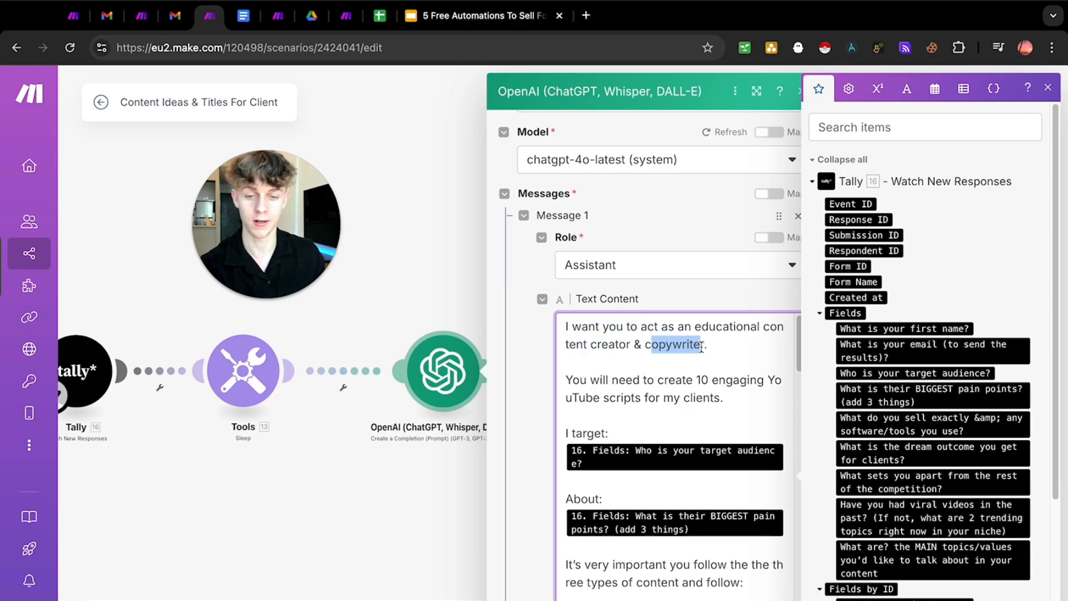
left_click_drag(589, 380, 712, 380)
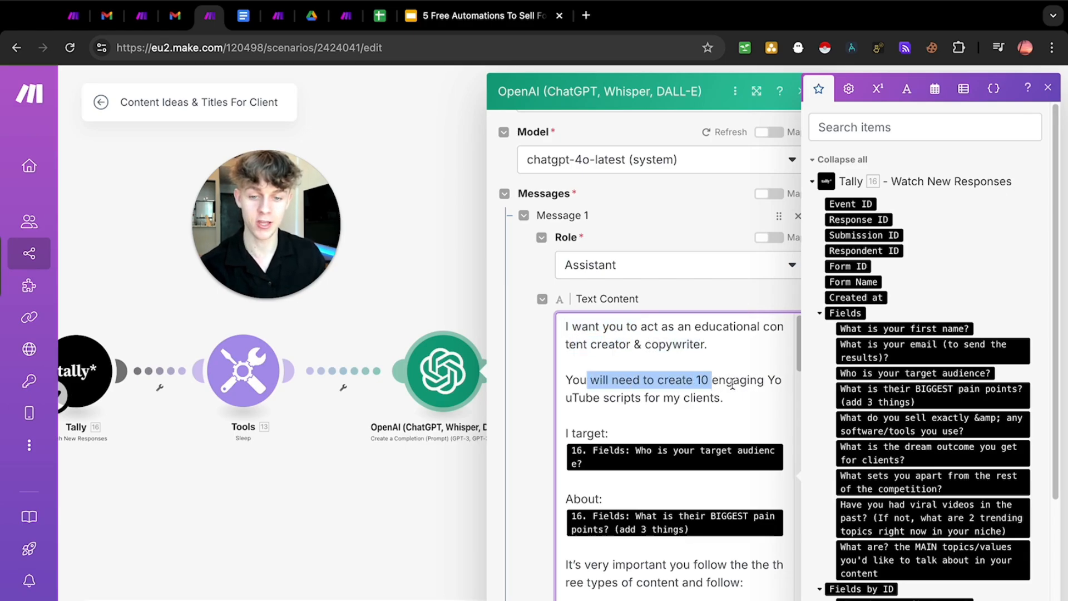
left_click(594, 397)
left_click_drag(594, 397, 633, 398)
Examine the target audience and biggest pain points fields mapped from the Tally form into the prompt.
scroll(699, 401, "down", 2)
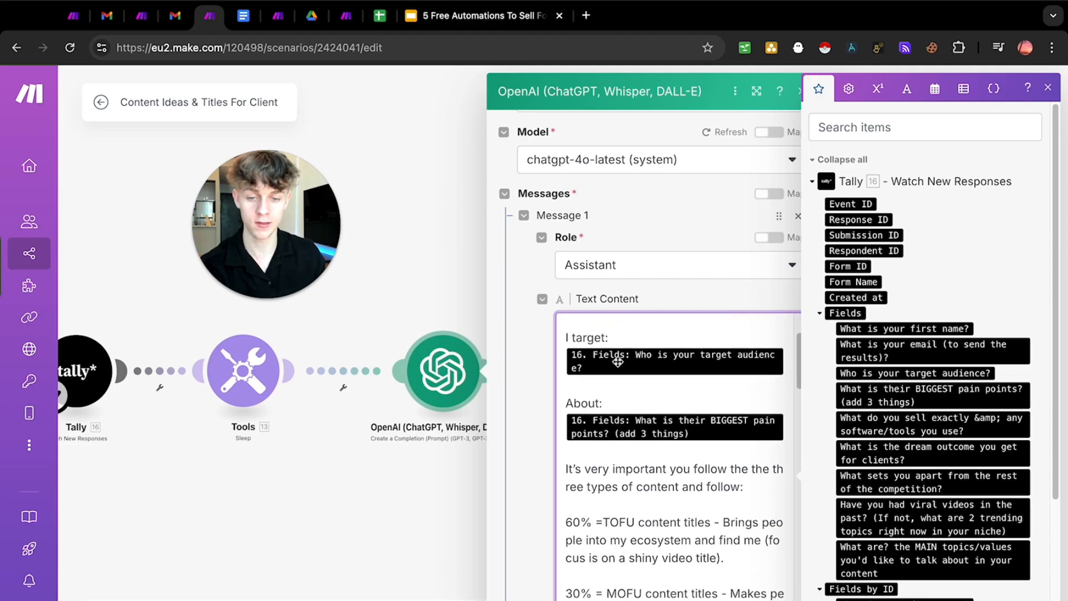
left_click_drag(570, 337, 609, 338)
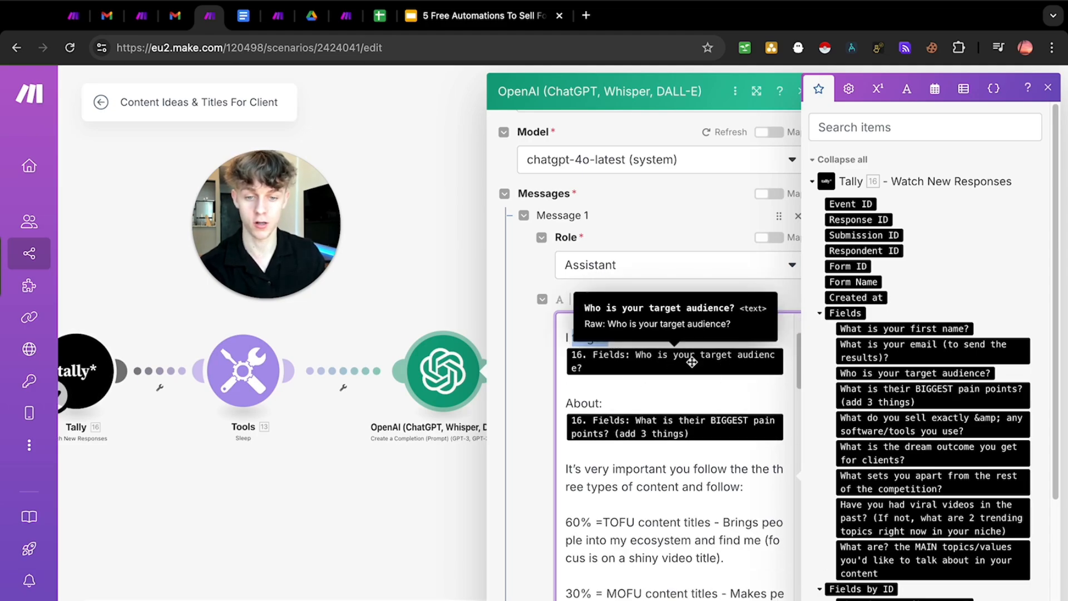
left_click_drag(567, 403, 603, 404)
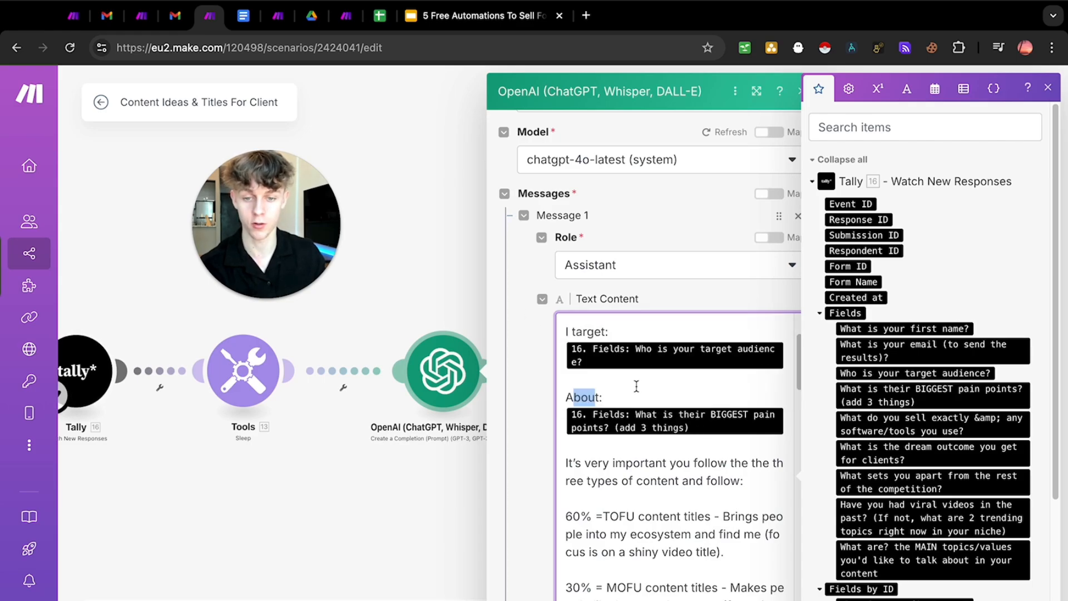
Read the prompt's content split of 60% TOFU, 30% MOFU and 10% BOFU and the focus of each type.
scroll(625, 384, "down", 2)
left_click_drag(578, 353, 696, 355)
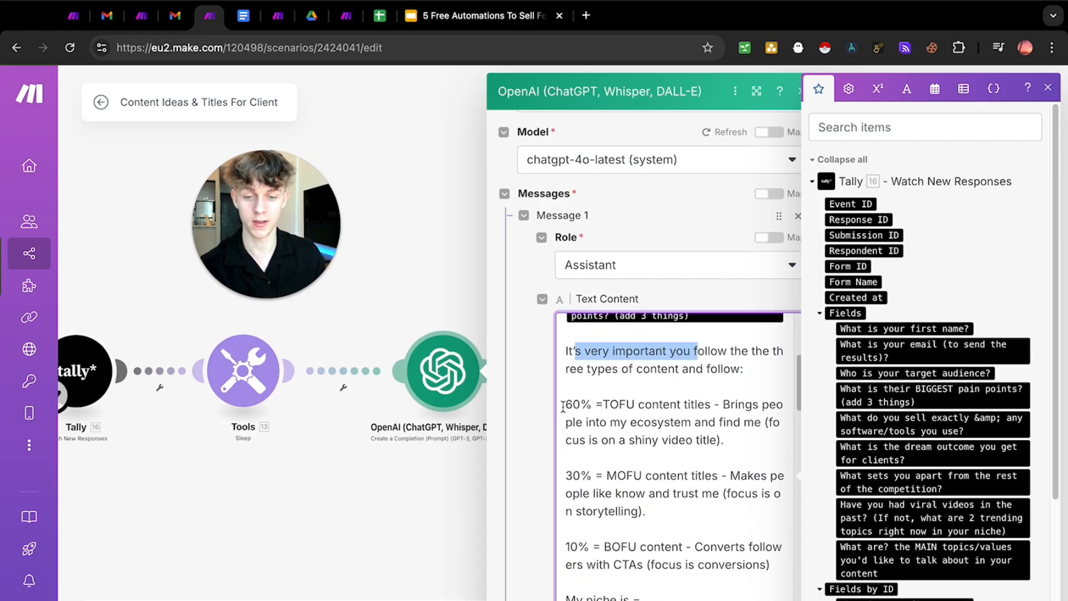
left_click_drag(564, 405, 645, 427)
left_click(646, 428)
mouse_move(565, 404)
left_mouse_down()
mouse_move(694, 439)
mouse_move(567, 421)
mouse_move(559, 407)
left_mouse_up()
left_click(726, 440)
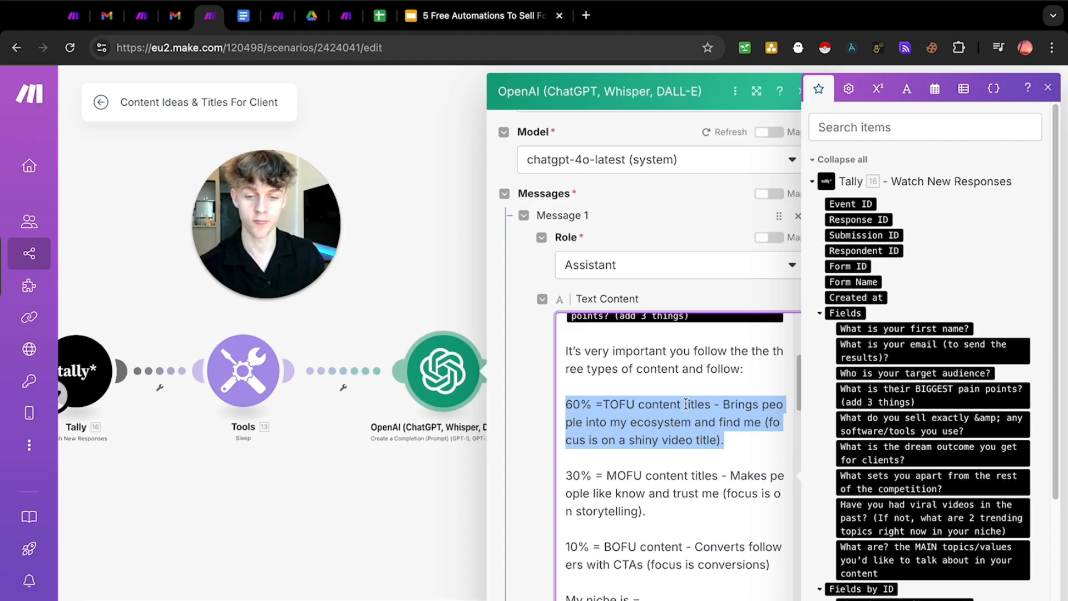
mouse_move(567, 478)
left_mouse_down()
mouse_move(619, 478)
mouse_move(573, 476)
mouse_move(585, 477)
left_mouse_up()
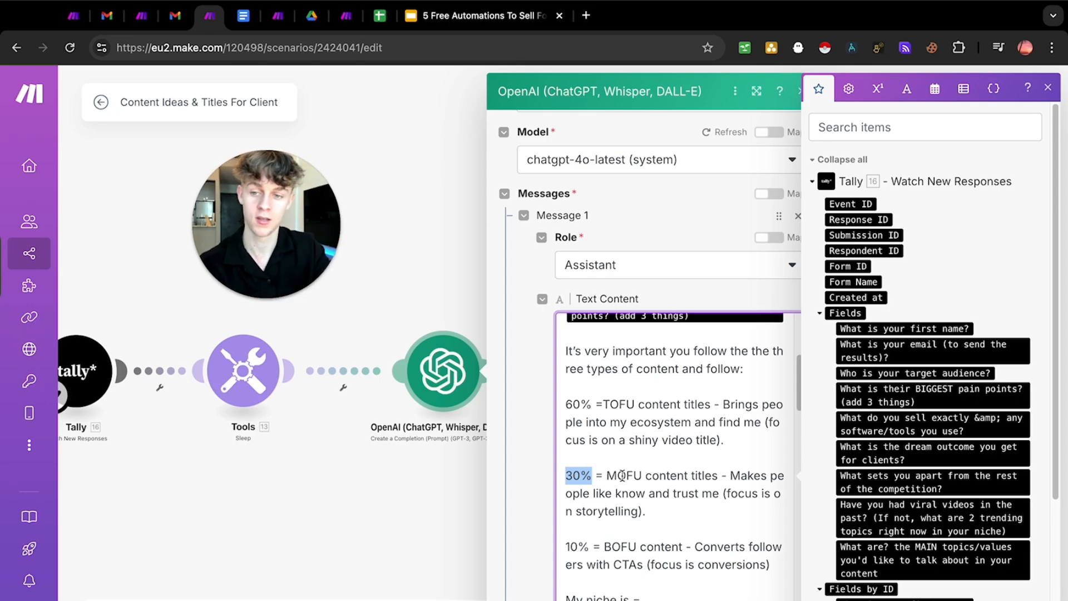
scroll(632, 441, "down", 1)
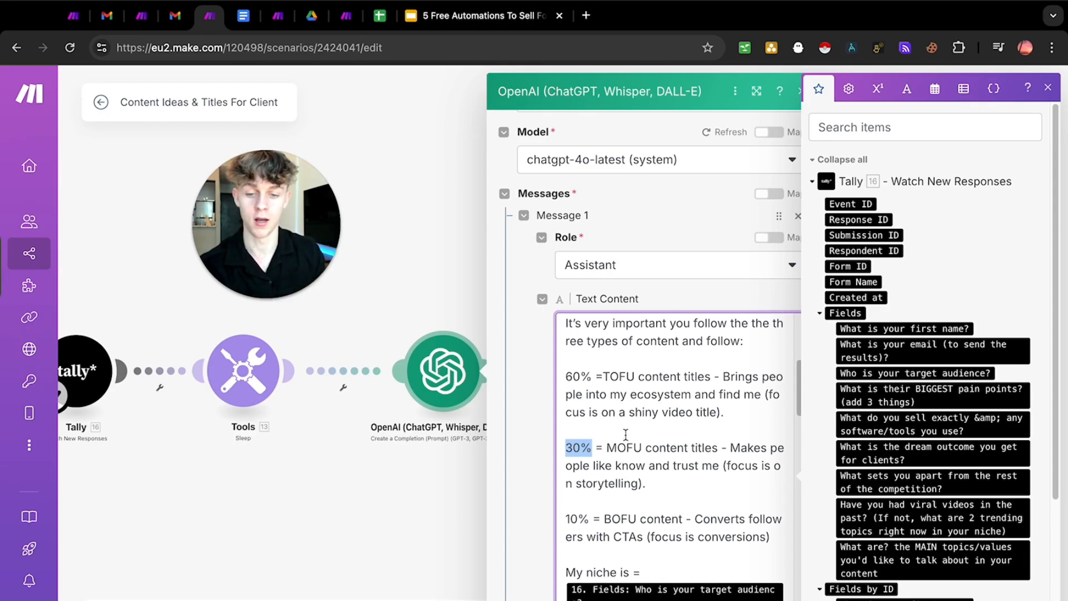
left_click_drag(571, 516, 742, 536)
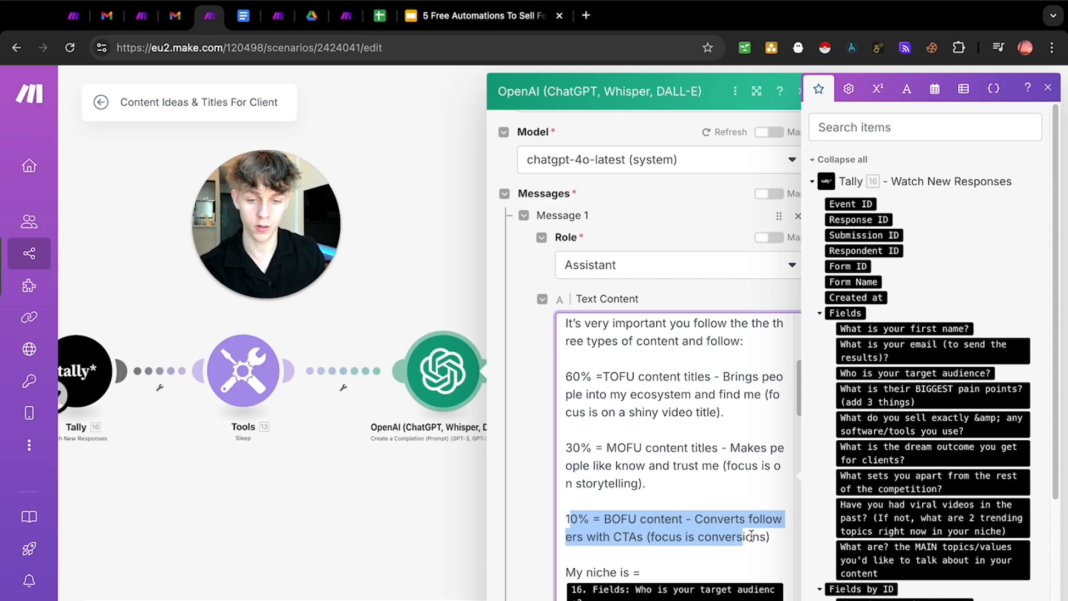
Read the prompt's mapped Tally fields for the client's niche, biggest pain points, offer and dream outcome.
scroll(596, 484, "down", 3)
left_click_drag(575, 483, 643, 483)
scroll(632, 456, "down", 3)
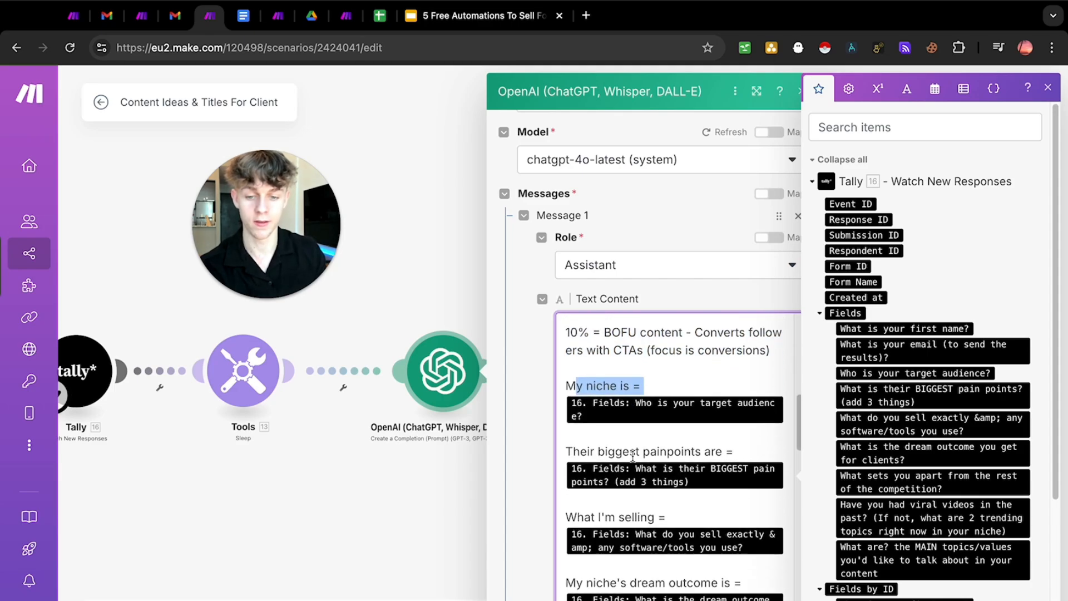
left_click_drag(573, 452, 701, 452)
scroll(637, 451, "down", 1)
left_click_drag(584, 493, 648, 493)
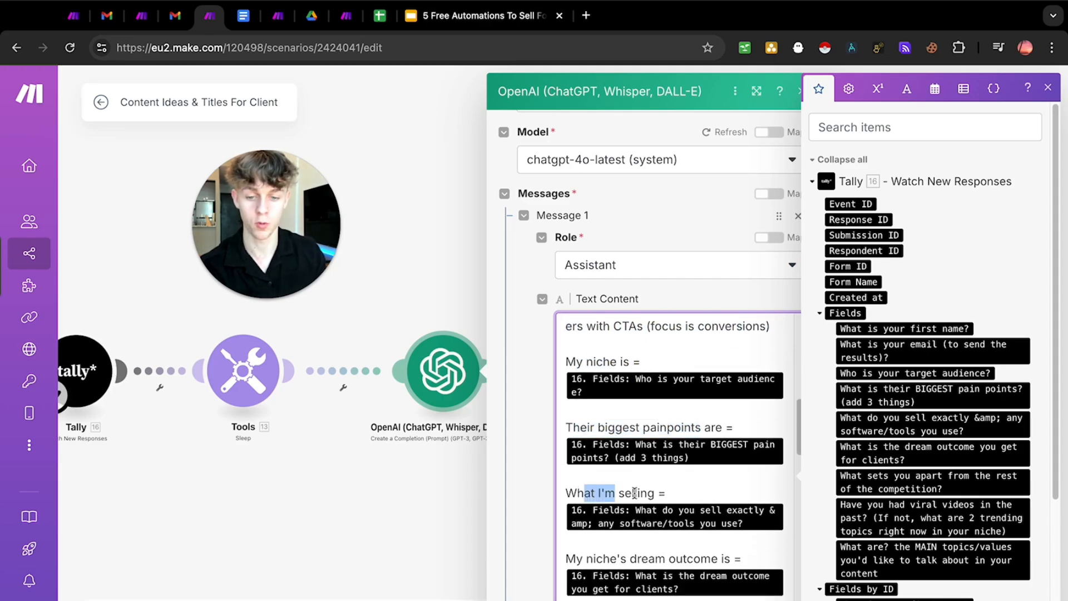
scroll(623, 501, "down", 1)
left_click_drag(603, 529, 691, 530)
Read the prompt's mapped fields for what sets the client apart, trending niche topics and the main topics to talk about.
scroll(667, 501, "down", 3)
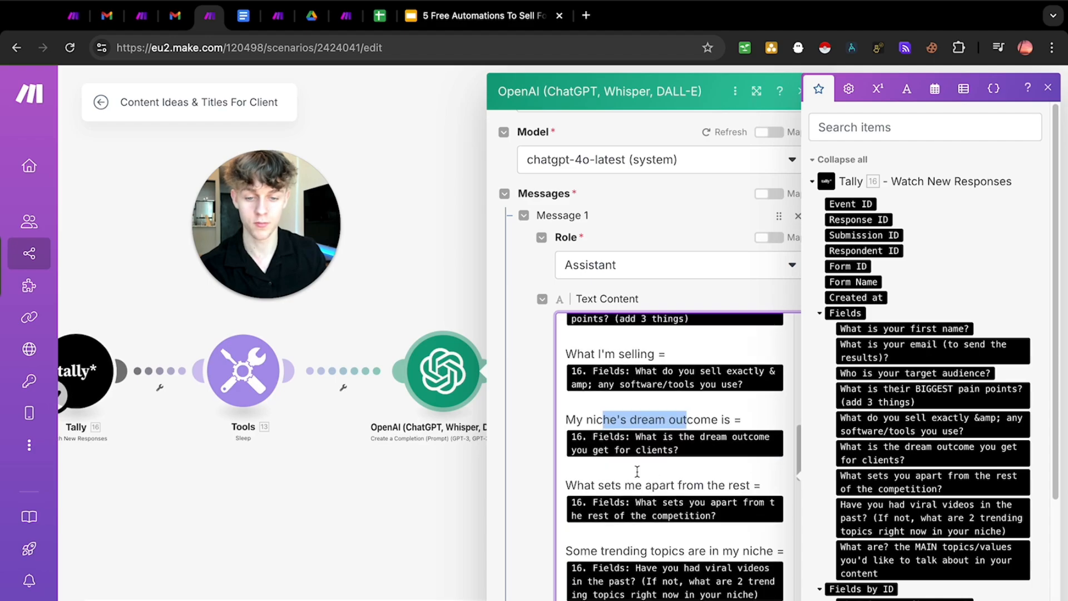
left_click_drag(591, 484, 688, 484)
scroll(634, 465, "down", 3)
left_click_drag(591, 448, 706, 448)
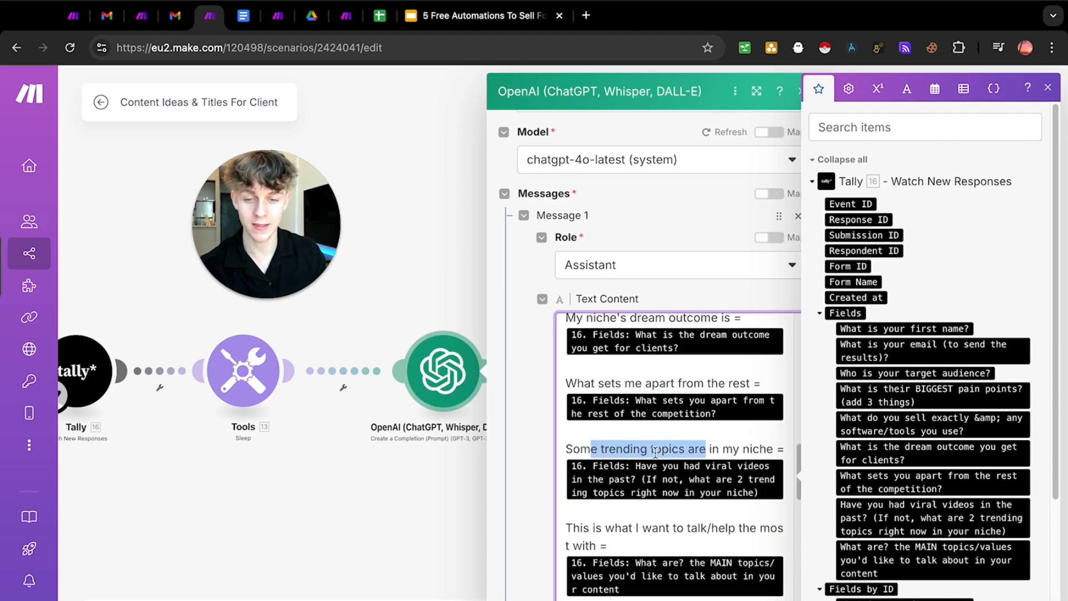
scroll(612, 434, "down", 3)
left_click_drag(590, 417, 635, 416)
Read the prompt's script-only output rule and the instruction to follow the example titles' framework for different niches.
left_click_drag(591, 511, 683, 512)
scroll(611, 490, "down", 3)
left_click_drag(585, 464, 690, 479)
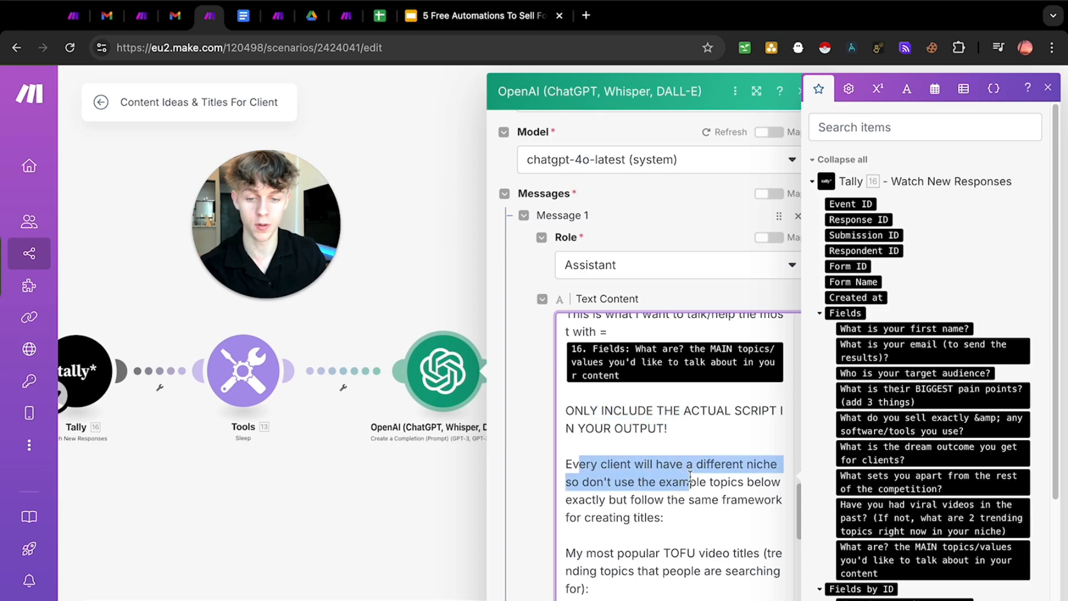
scroll(668, 445, "down", 1)
Switch to the generated title scripts document in Google Docs and read the first two TOFU titles.
left_click(243, 16)
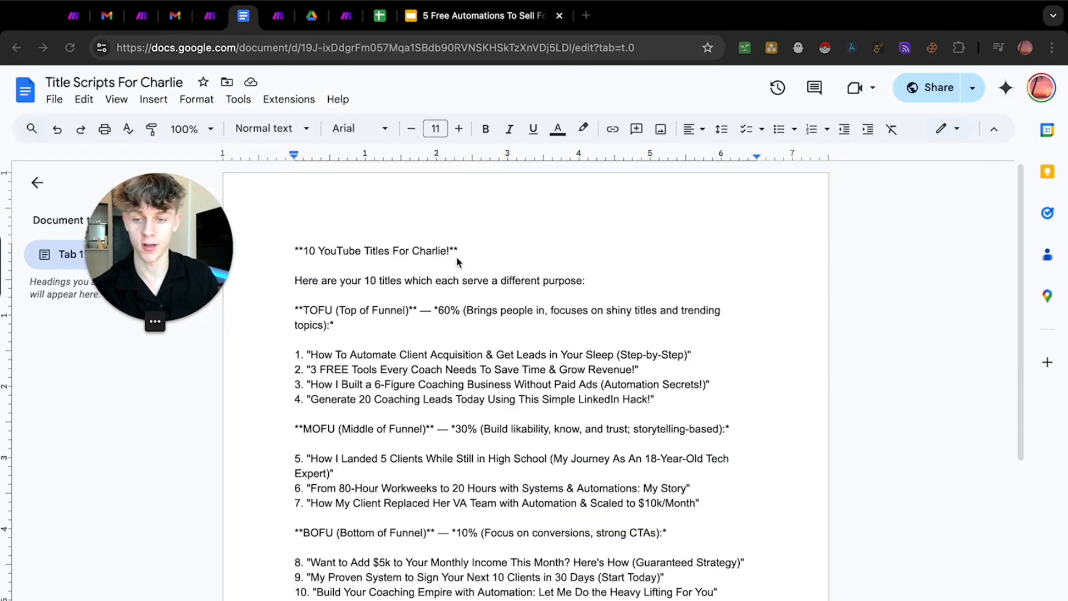
left_click(296, 251)
left_click_drag(310, 354, 390, 354)
left_click_drag(504, 355, 687, 355)
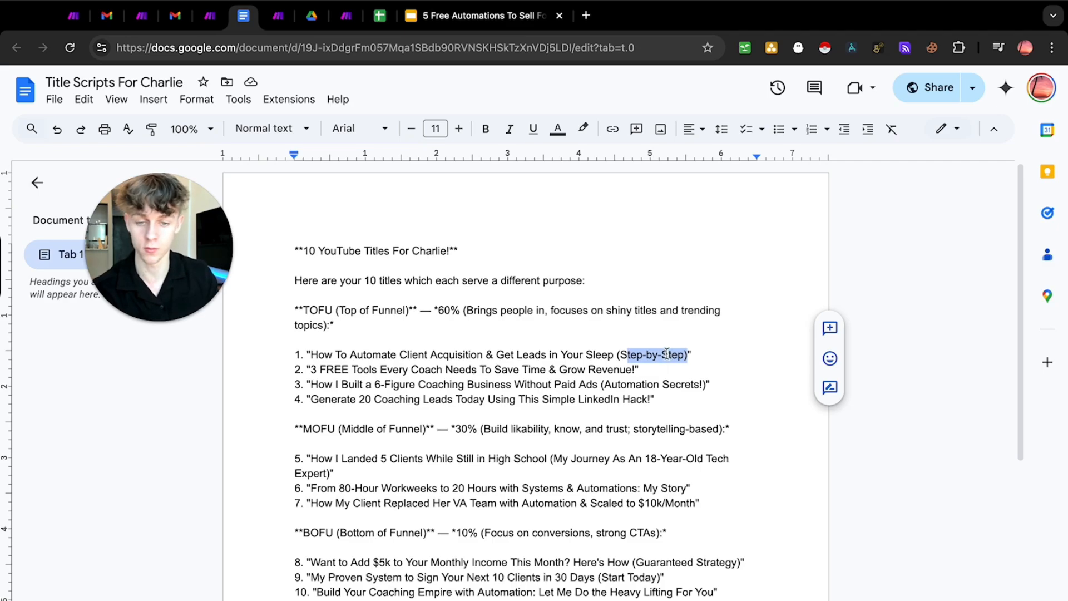
left_click_drag(310, 370, 326, 370)
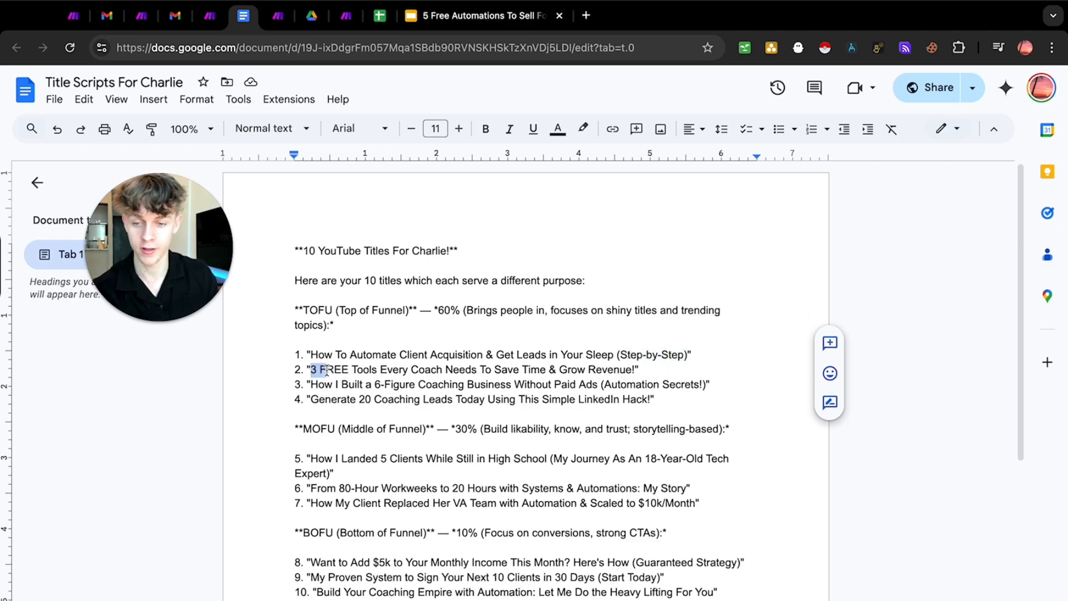
left_click(452, 369)
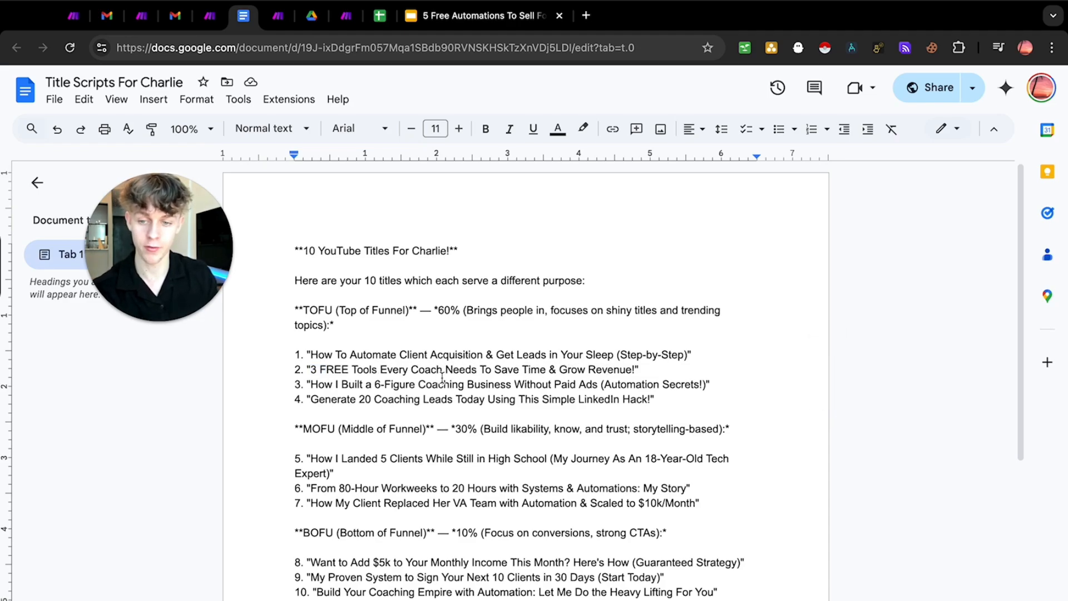
Read the third and fourth TOFU titles, on building a coaching business without paid ads and generating coaching leads.
left_click_drag(325, 385, 376, 387)
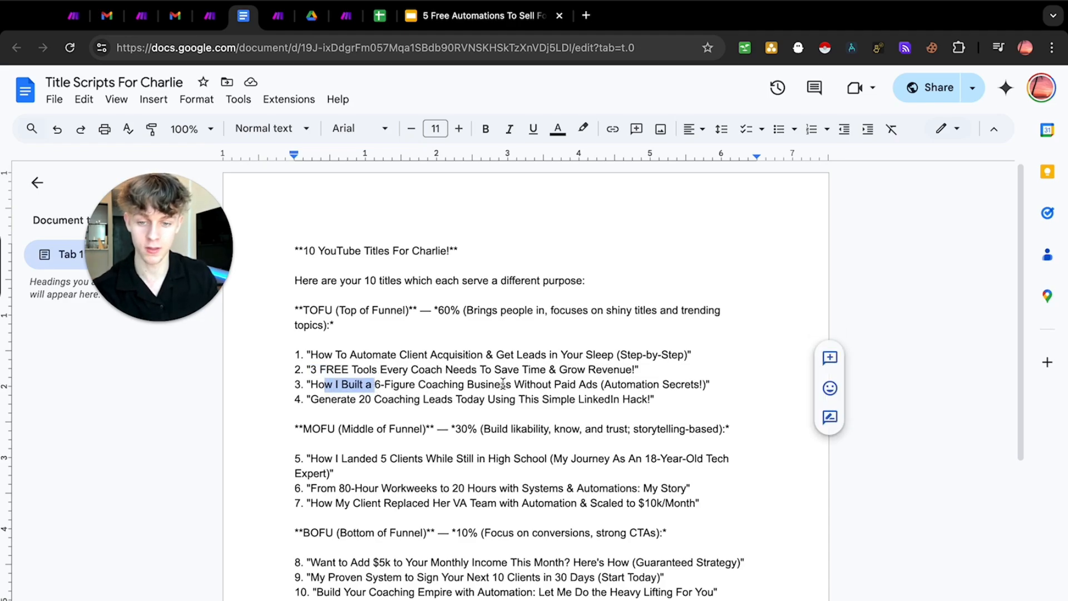
left_click_drag(501, 384, 579, 384)
left_click_drag(694, 384, 622, 384)
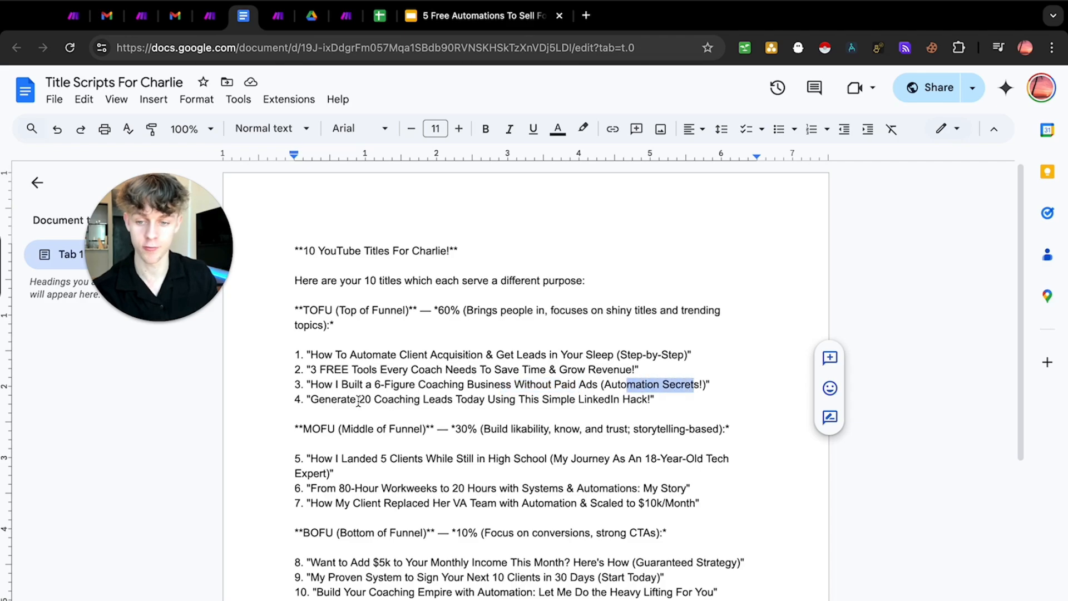
left_click_drag(311, 398, 402, 400)
left_click(519, 398)
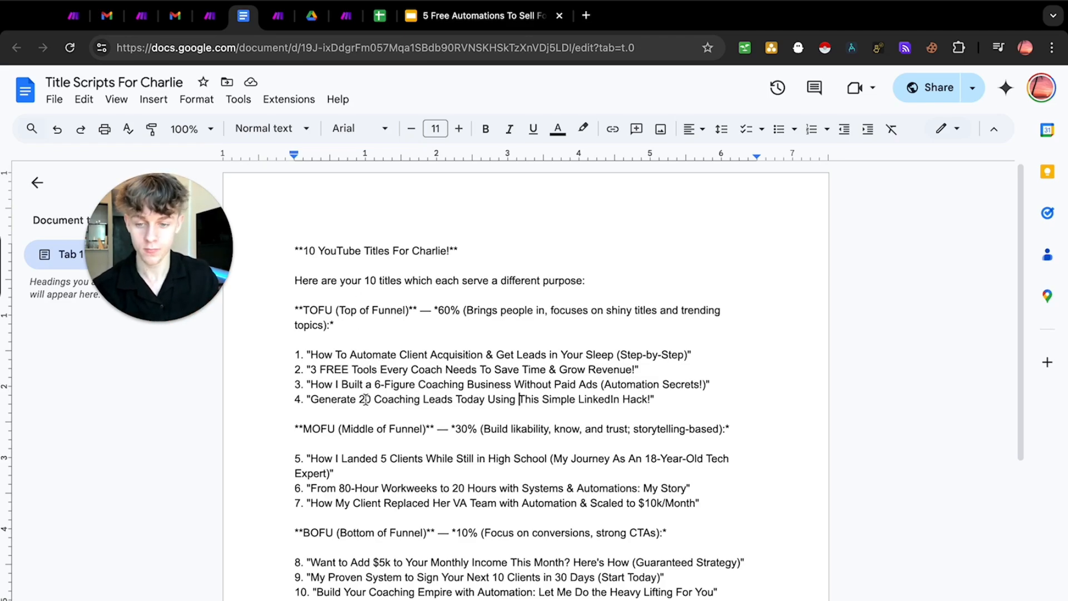
left_click_drag(295, 309, 414, 401)
left_click(446, 400)
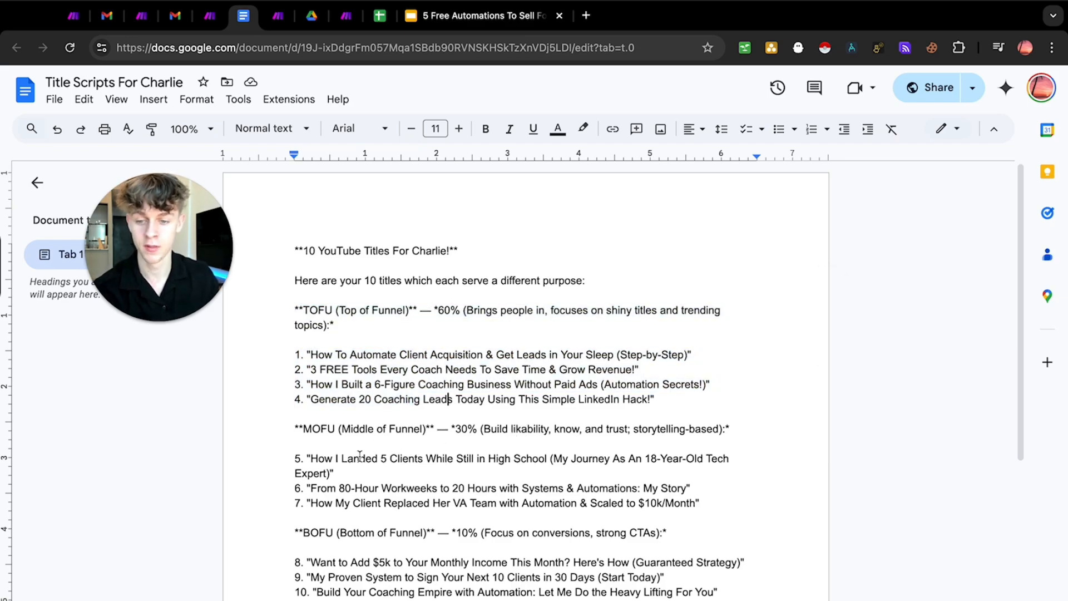
Read the storytelling-based MOFU titles on landing clients in high school and cutting 80-hour workweeks.
left_click_drag(318, 461, 402, 463)
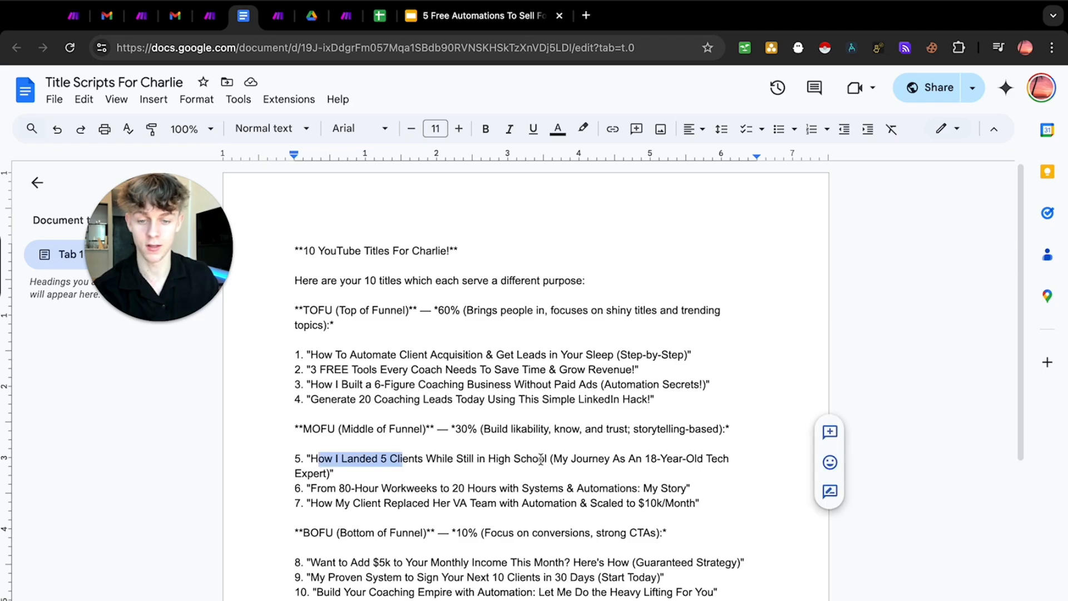
left_click(314, 489)
left_click_drag(330, 488, 383, 488)
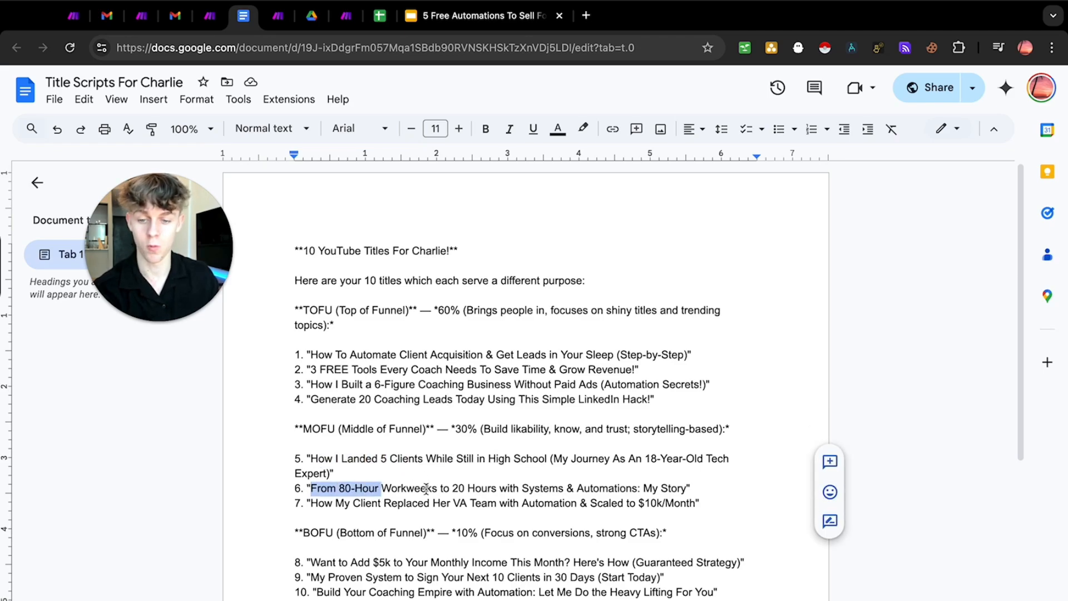
left_click_drag(449, 487, 562, 487)
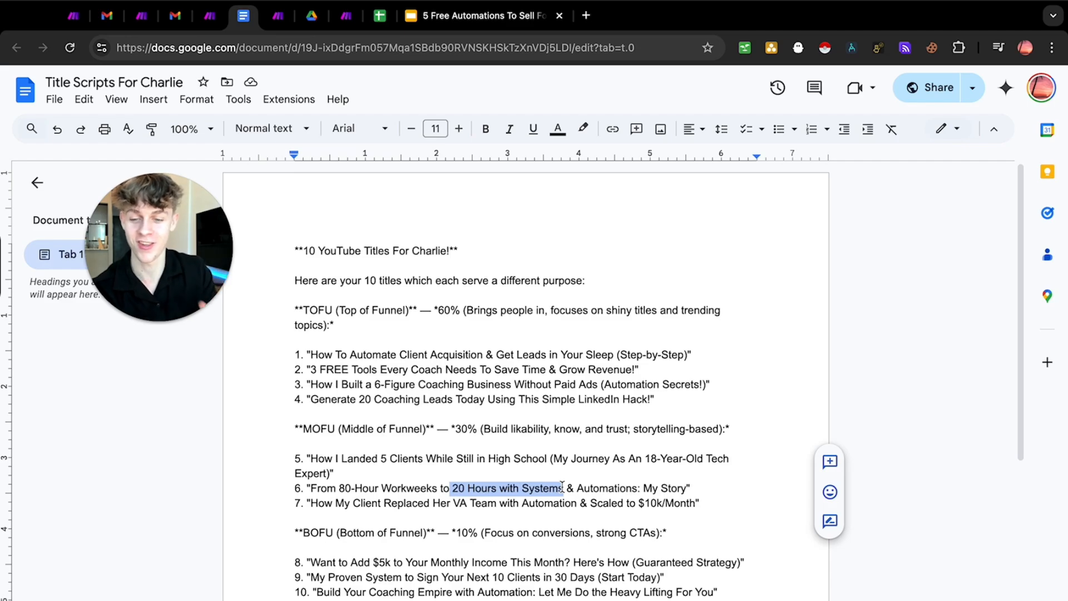
Read the three conversion-focused BOFU titles at the end of the document.
scroll(348, 488, "down", 2)
left_click_drag(411, 466, 470, 473)
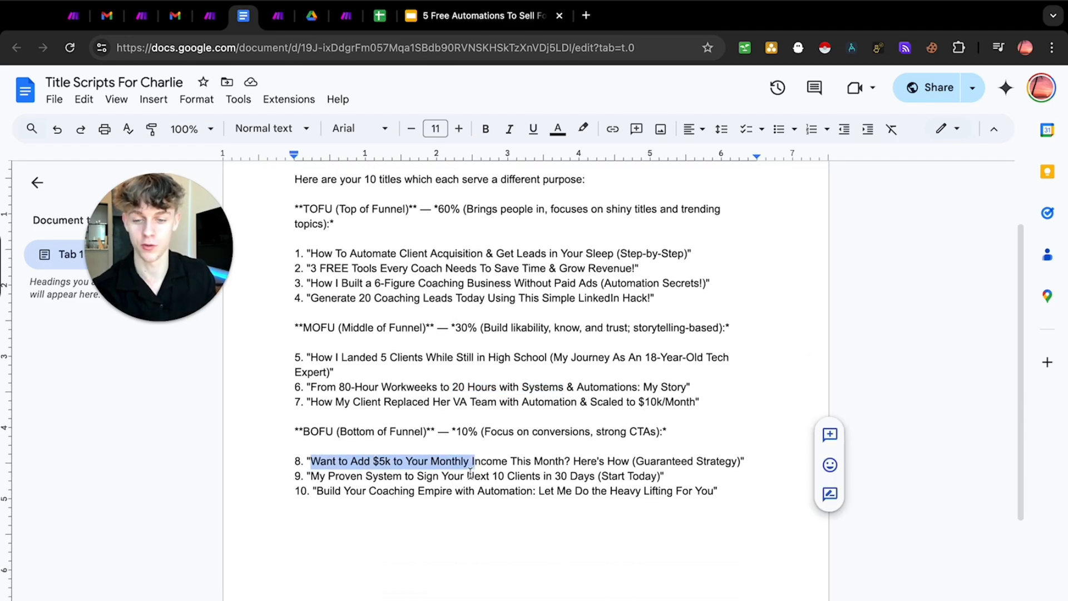
left_click_drag(327, 466, 446, 467)
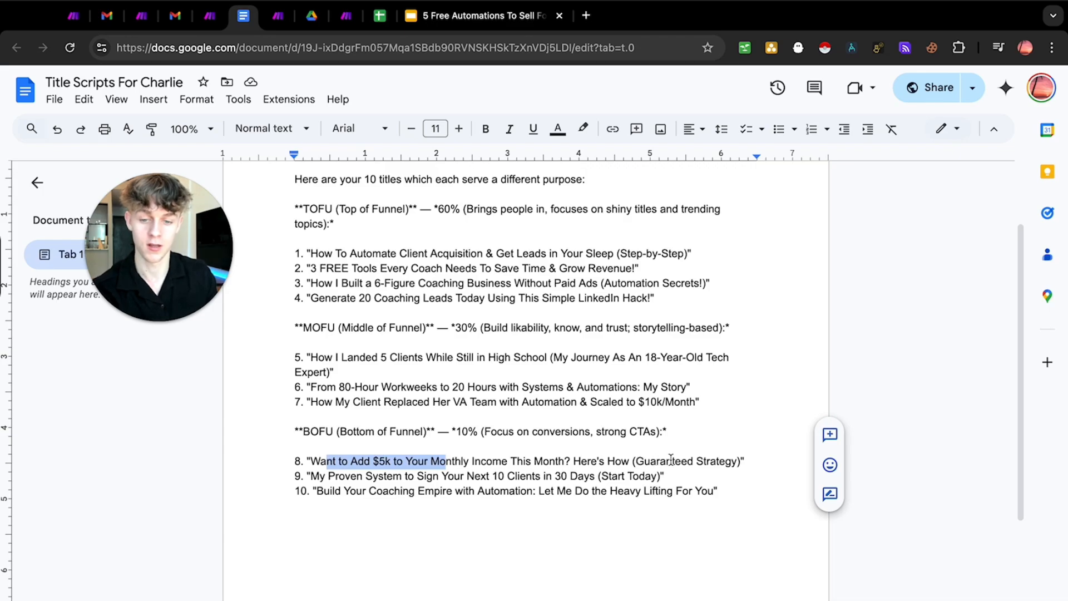
left_click_drag(745, 461, 581, 461)
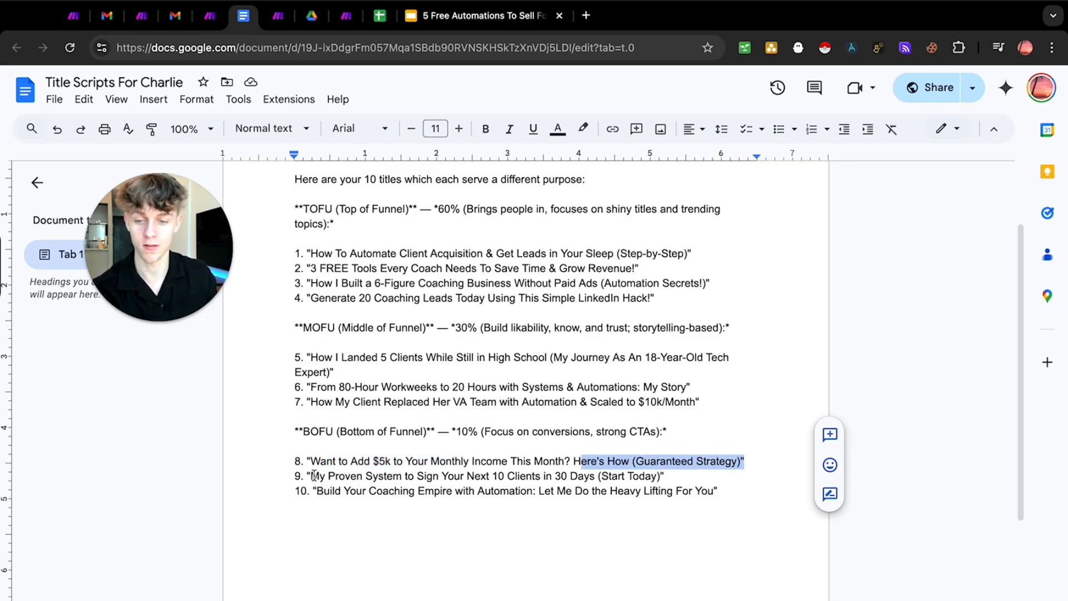
left_click_drag(309, 462, 551, 462)
left_click_drag(336, 476, 529, 477)
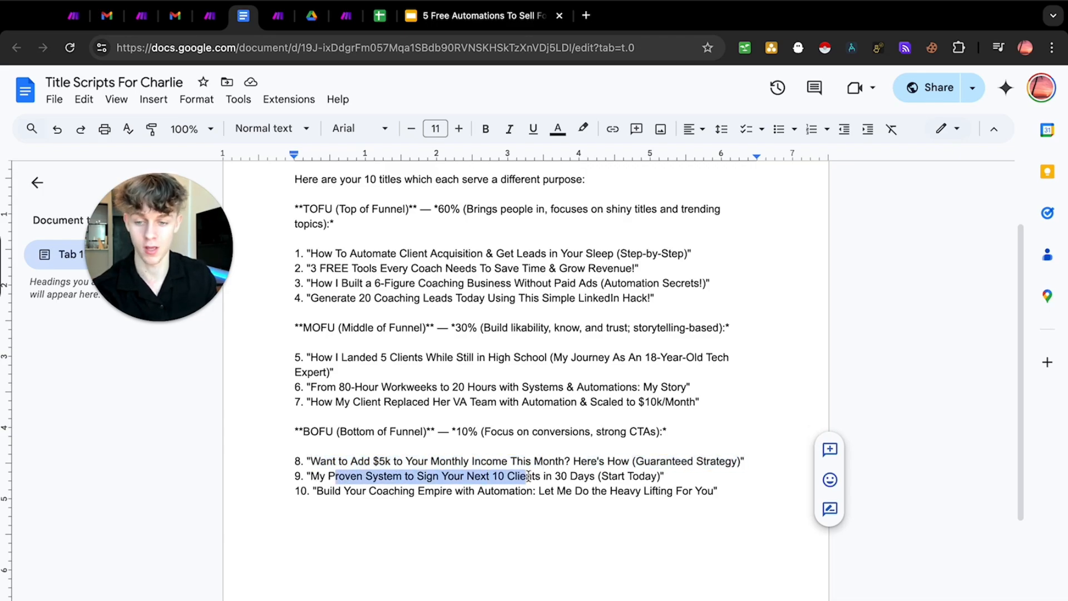
left_click_drag(719, 491, 308, 461)
Recheck the first TOFU titles and the BOFU section's 10% share in the document.
scroll(315, 473, "up", 1)
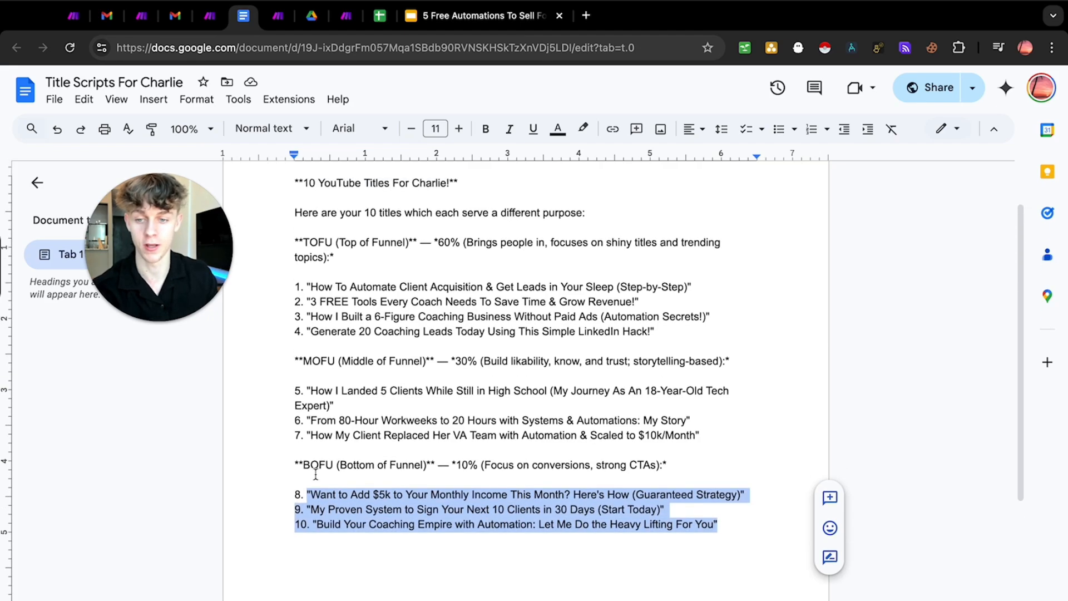
scroll(315, 474, "up", 2)
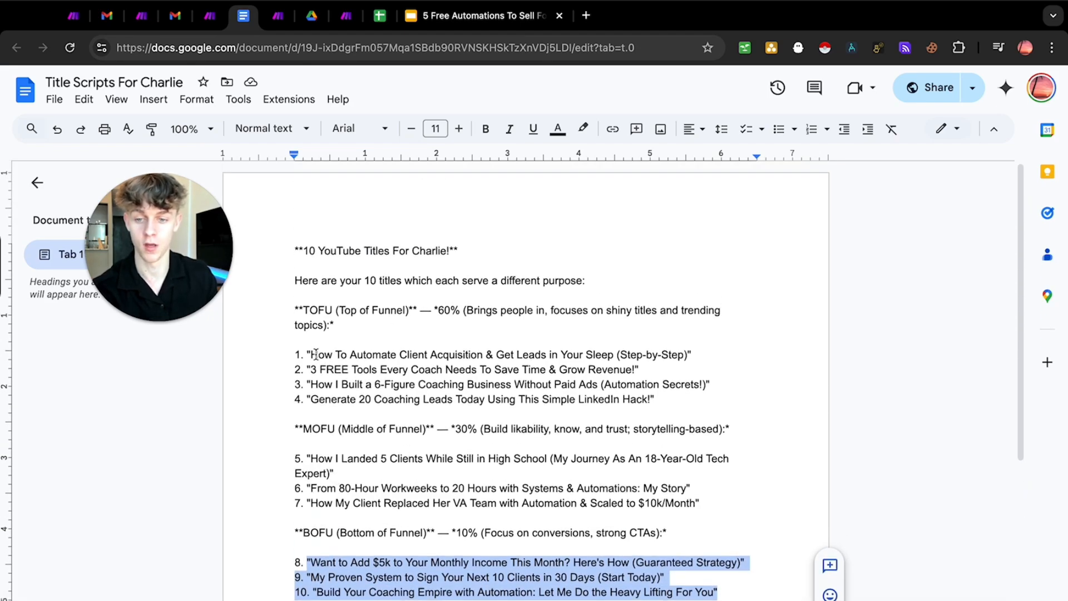
left_click_drag(315, 355, 526, 365)
left_click_drag(464, 533, 477, 532)
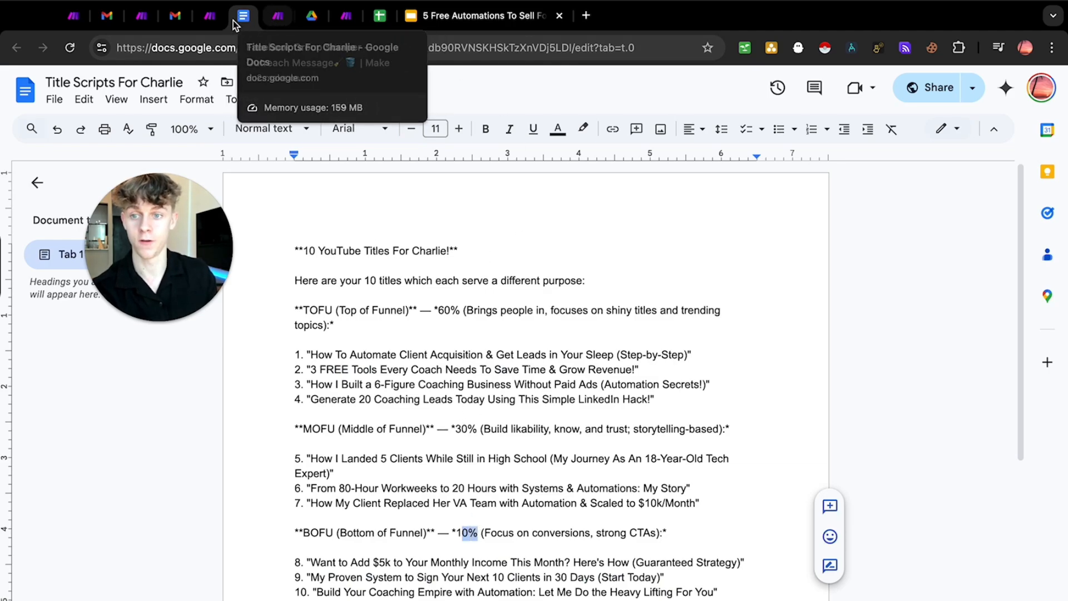
Return to the Content Ideas & Titles For Client scenario and reread the OpenAI module's request for 10 engaging YouTube scripts.
left_click(210, 16)
left_click(371, 181)
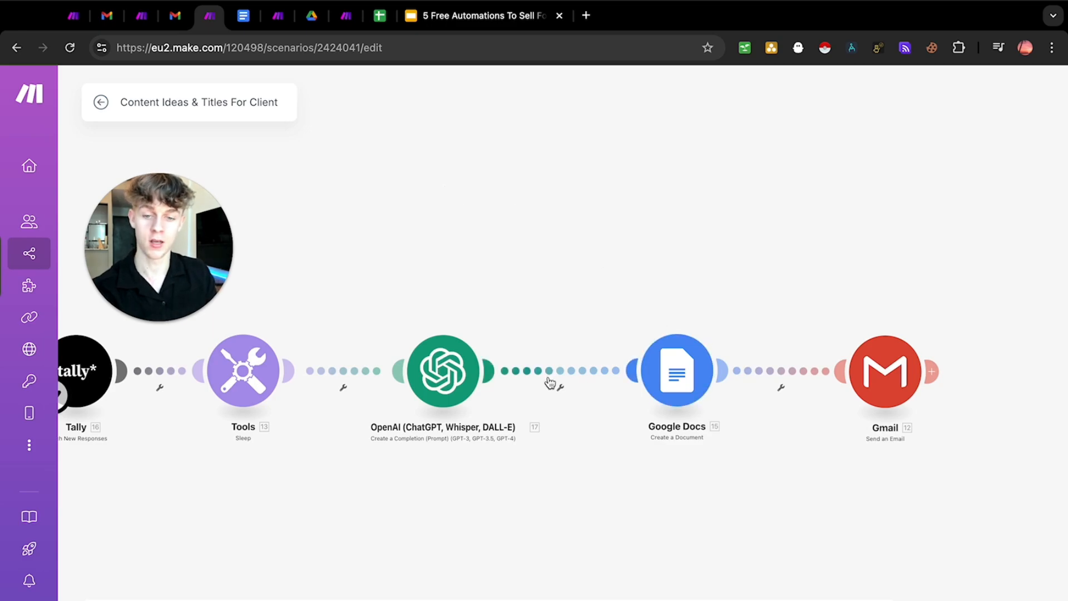
left_click(430, 362)
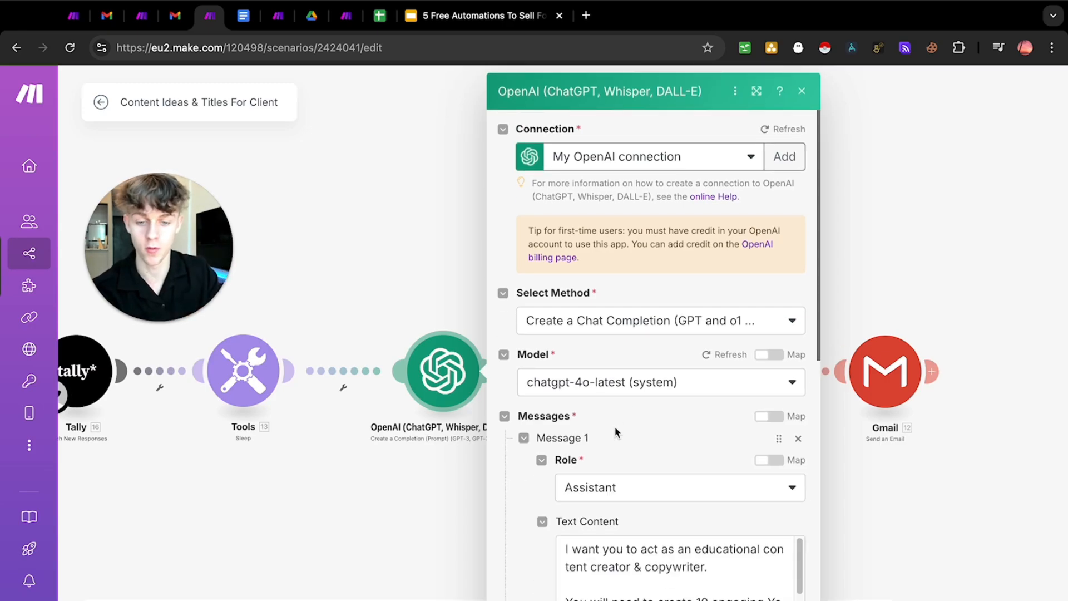
scroll(587, 430, "down", 2)
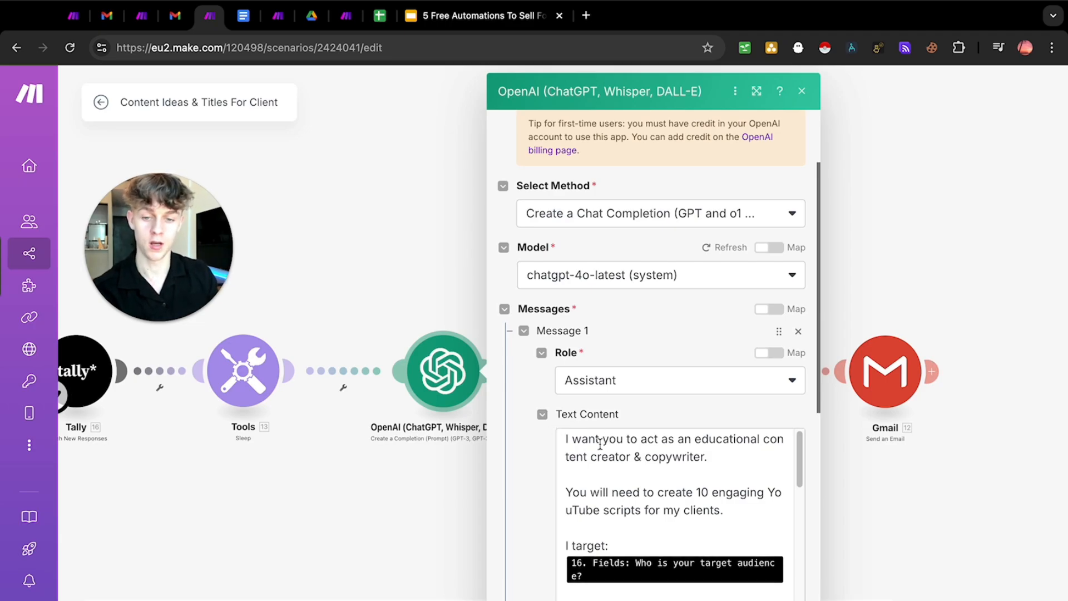
left_click_drag(572, 495, 756, 499)
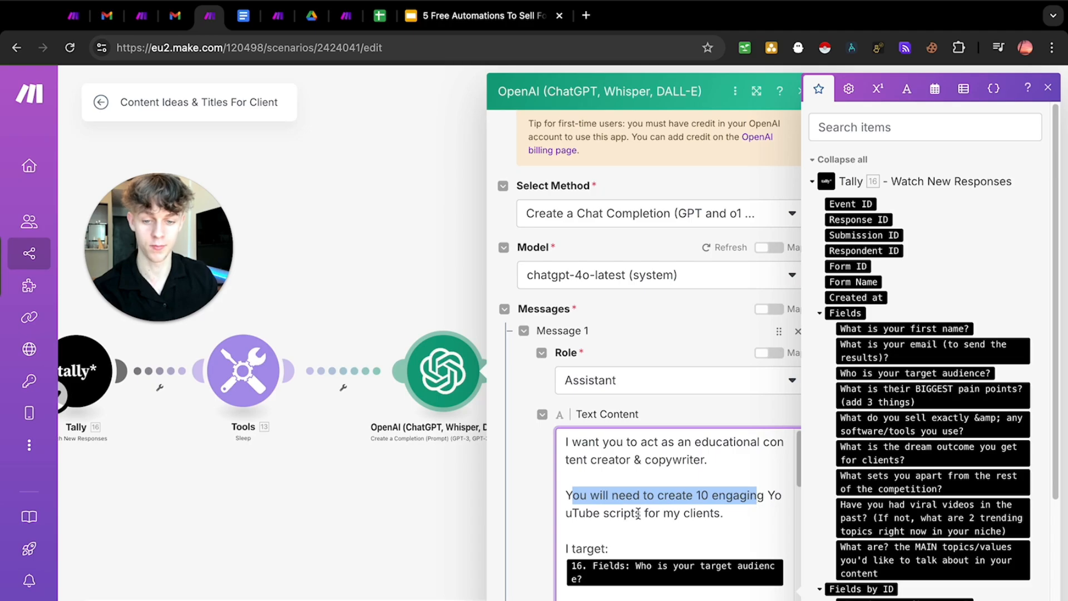
left_click(701, 483)
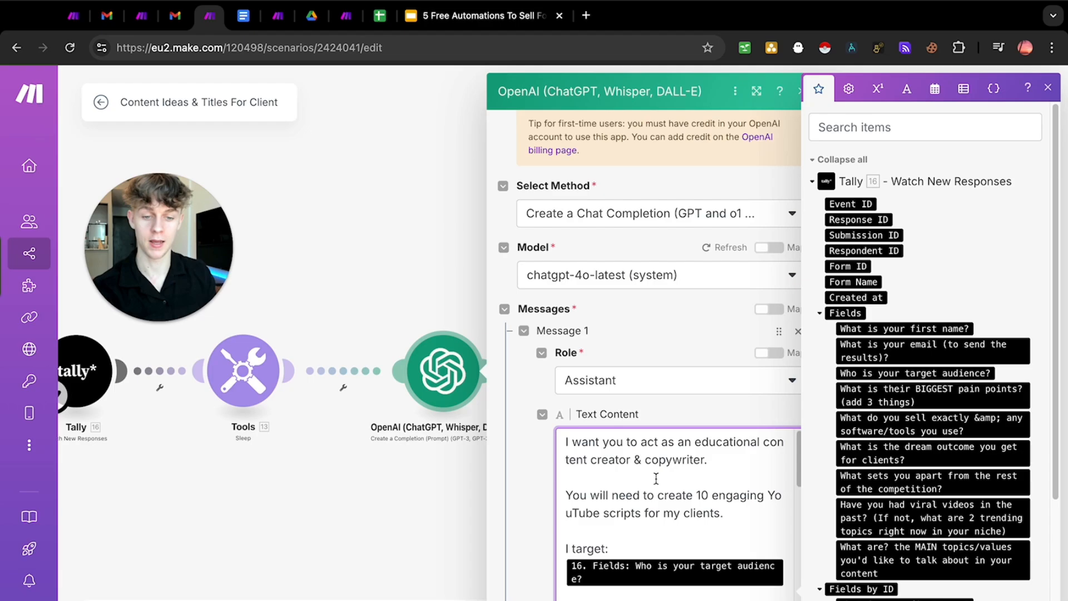
Skim the OpenAI prompt's target, pain point, content split and client detail sections again, and close the module's settings.
scroll(656, 478, "down", 5)
scroll(642, 467, "up", 4)
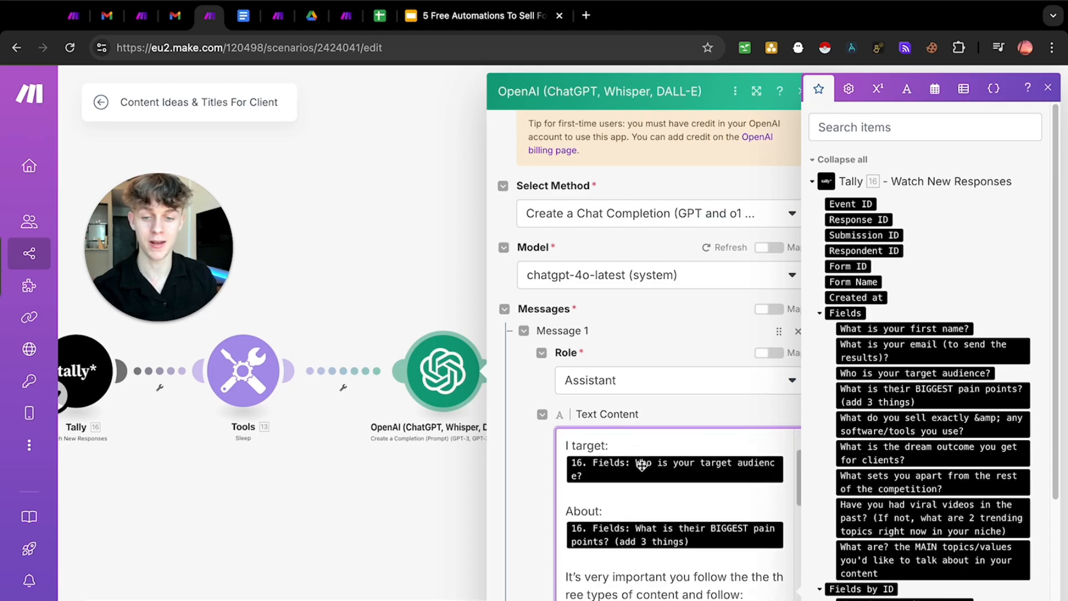
scroll(643, 464, "up", 2)
left_click_drag(566, 496, 601, 495)
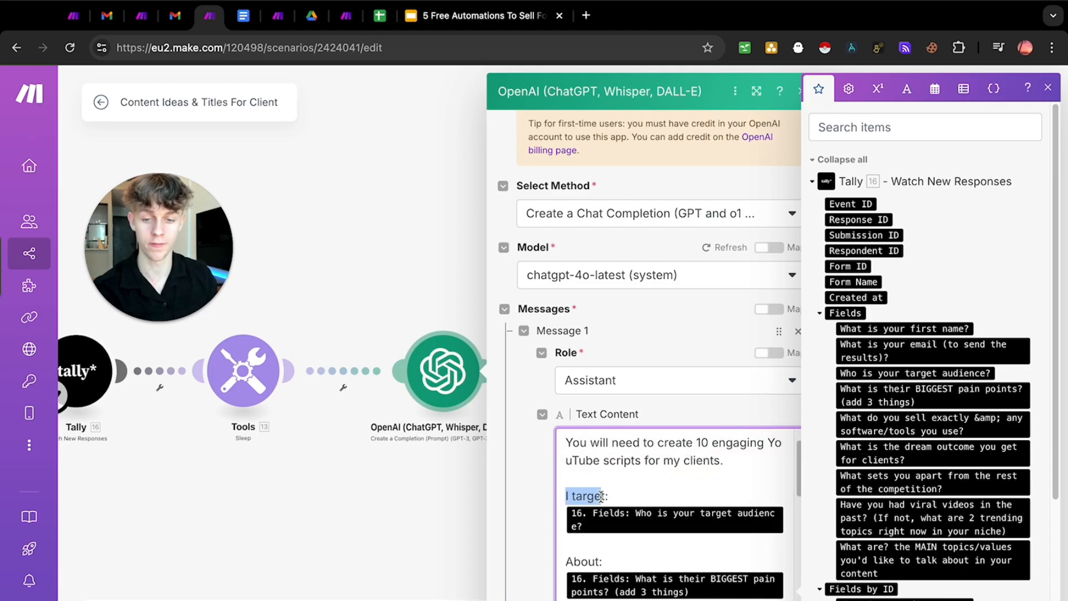
left_click_drag(567, 561, 600, 561)
scroll(606, 490, "down", 5)
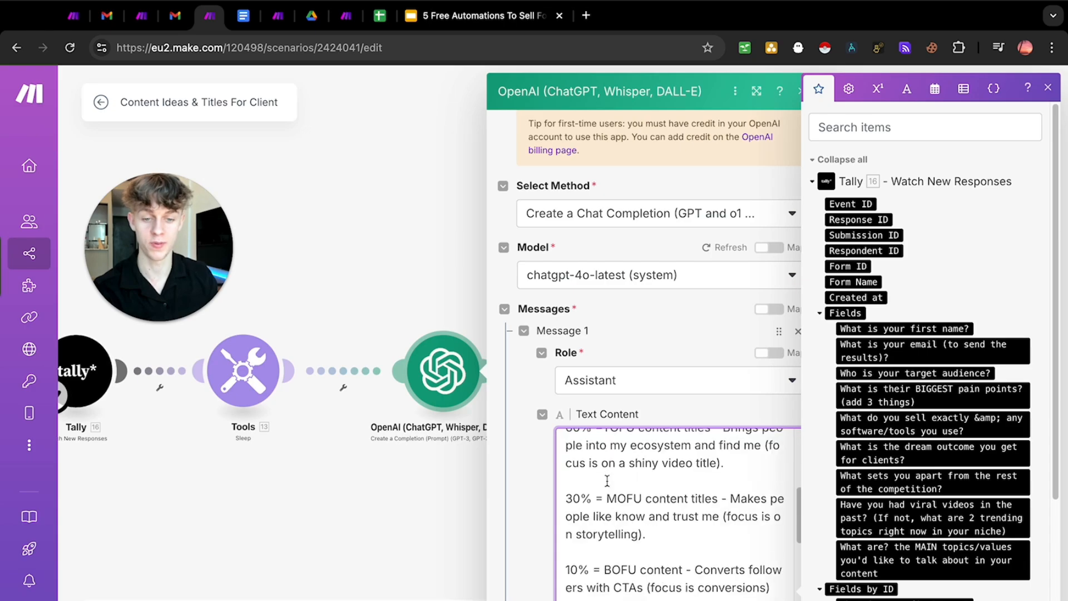
scroll(606, 480, "down", 8)
scroll(607, 481, "up", 1)
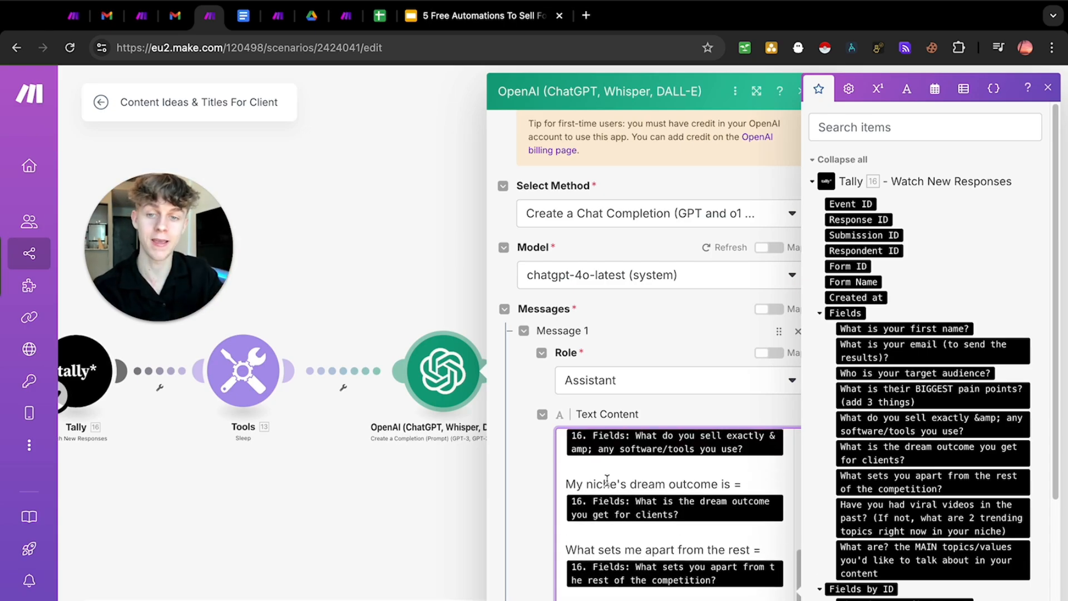
left_click(417, 296)
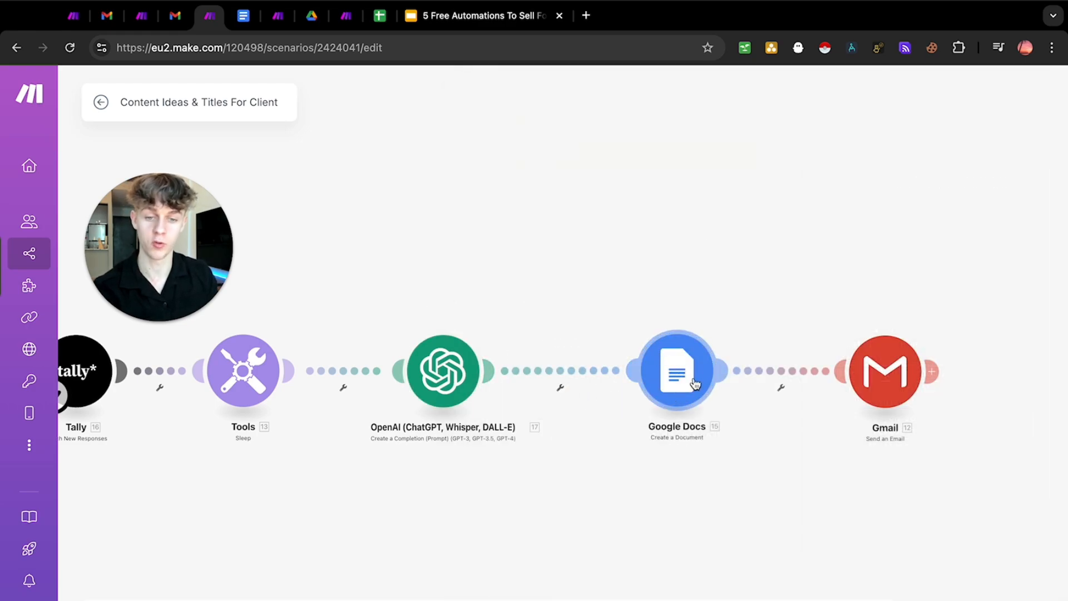
Insert an ElevenLabs Create a Speech Synthesis module between the OpenAI and Google Docs modules.
left_click(559, 373)
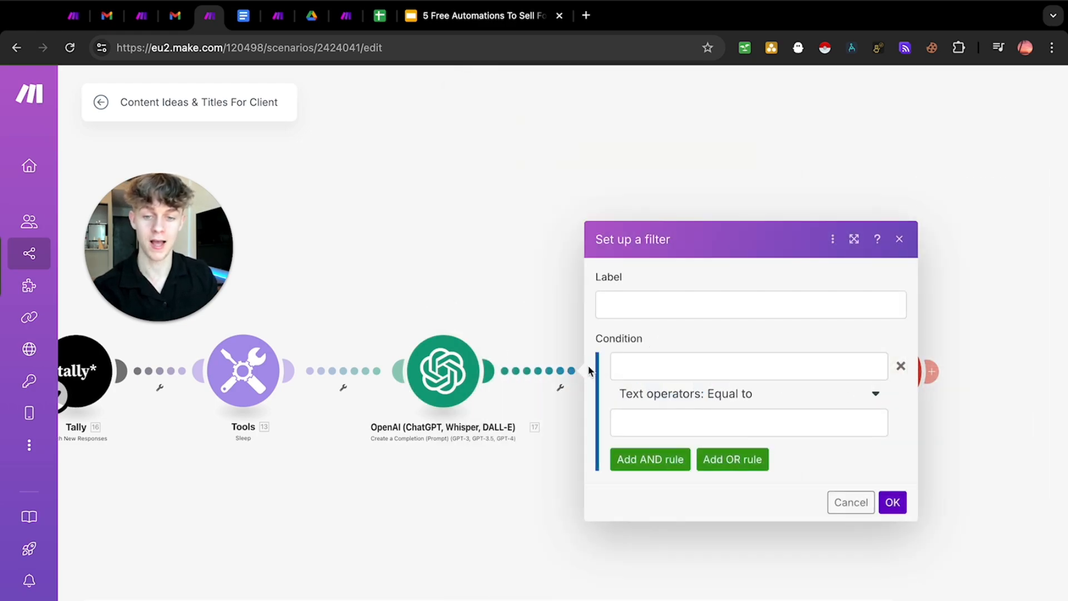
key("Escape")
right_click(559, 374)
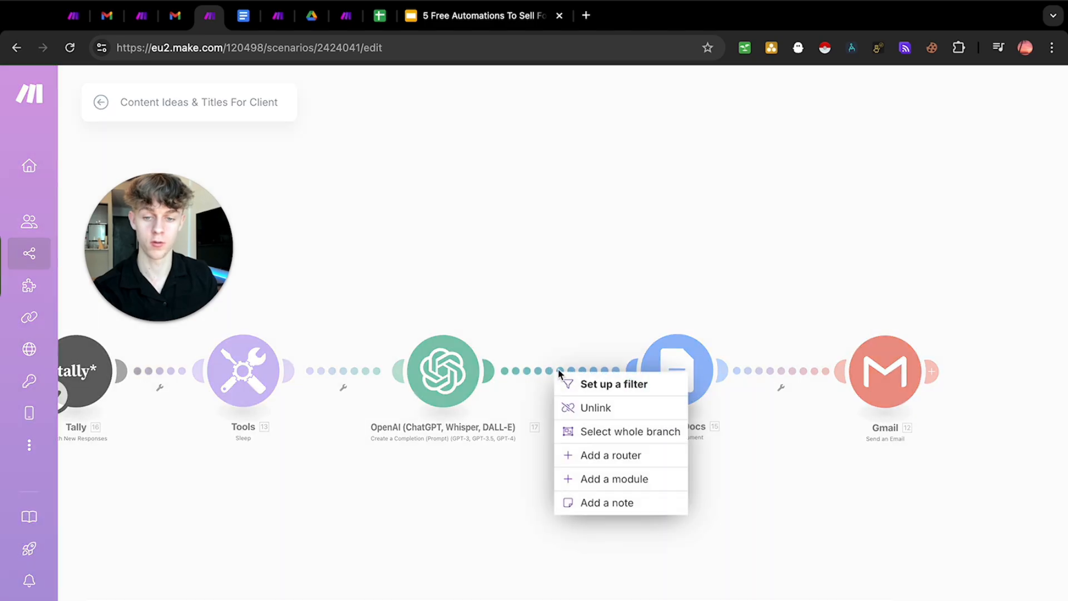
left_click(613, 479)
type("elev")
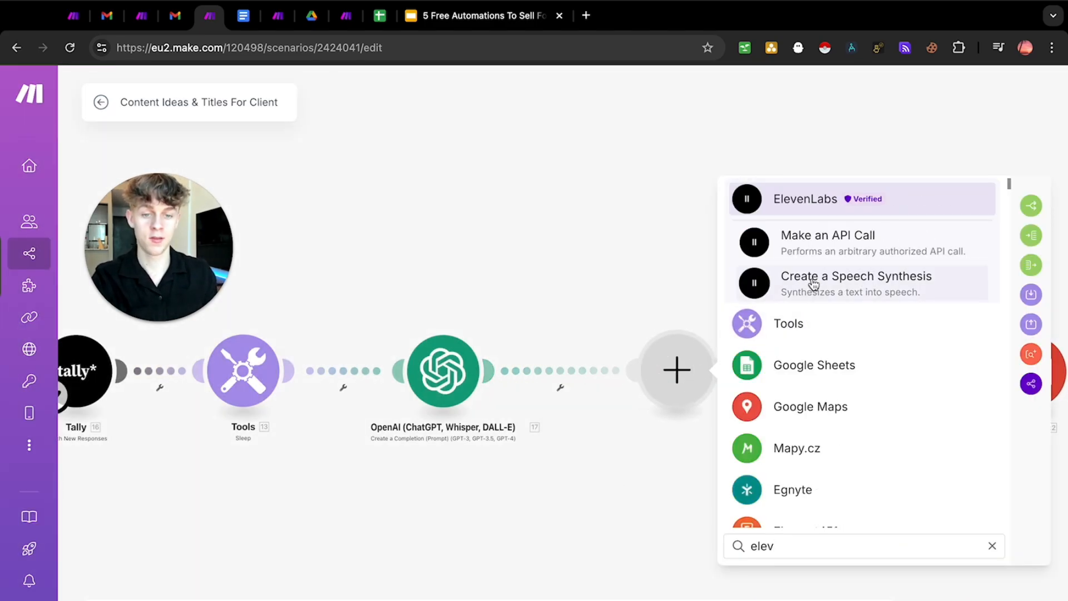
left_click(812, 282)
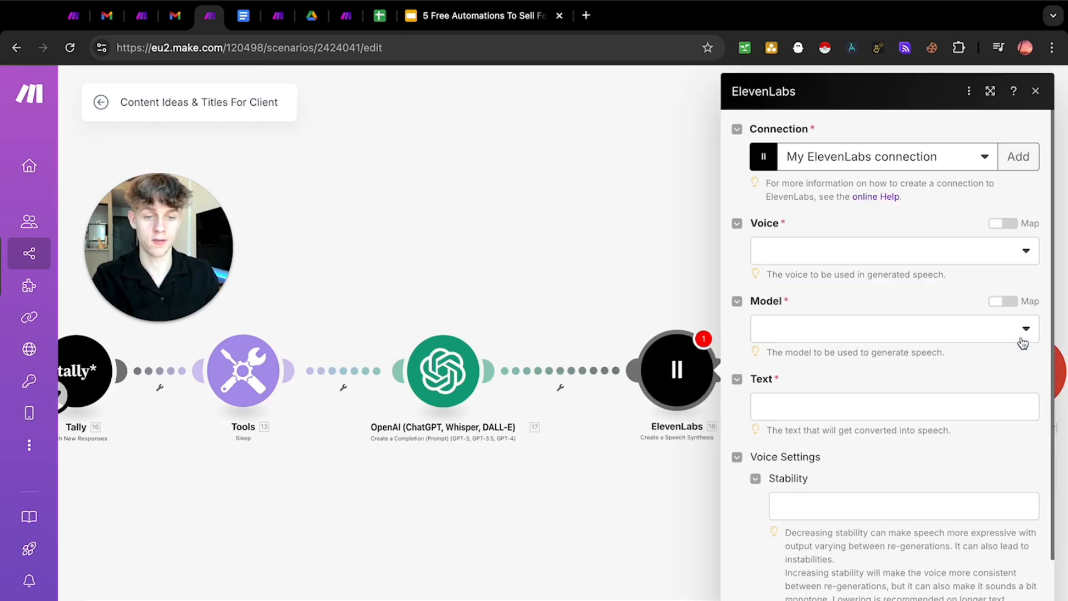
Check the ElevenLabs connection form, close it unsaved, and choose the cloned voice for the generated speech.
left_click(1019, 155)
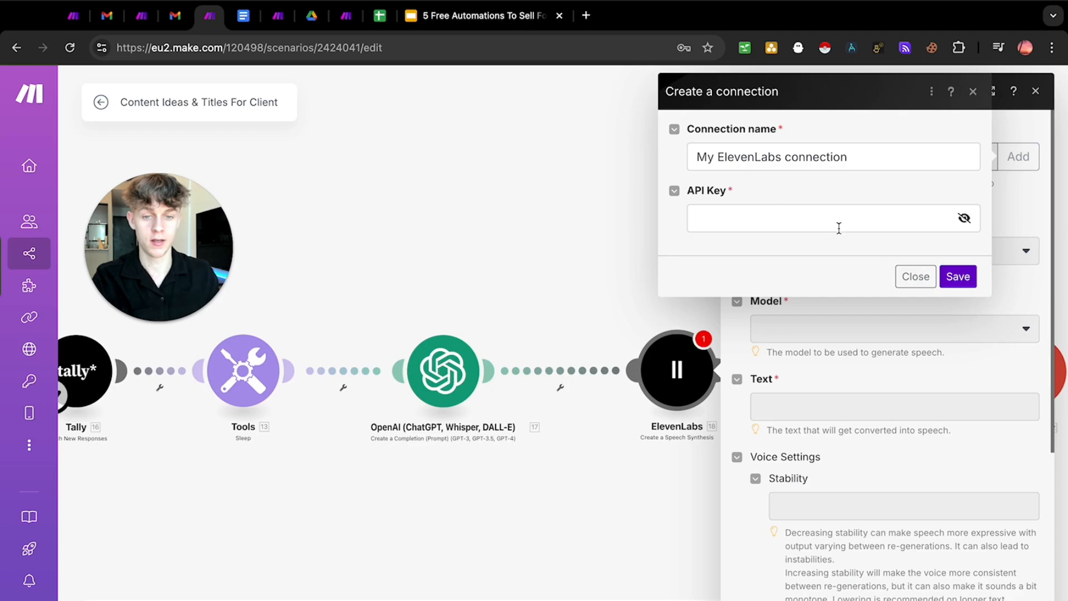
left_click(912, 276)
left_click(814, 252)
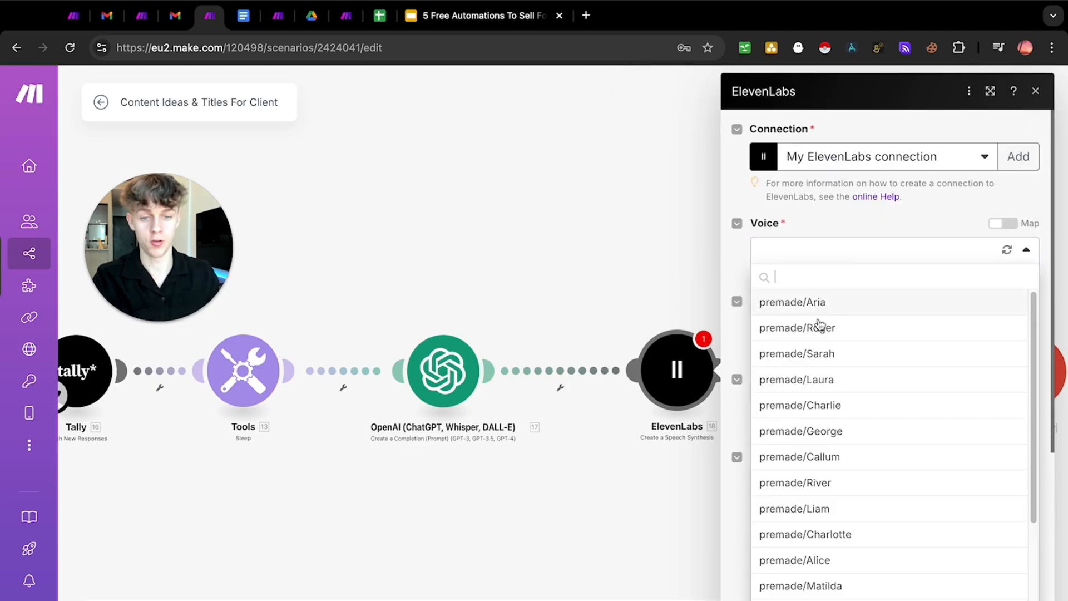
scroll(825, 334, "down", 4)
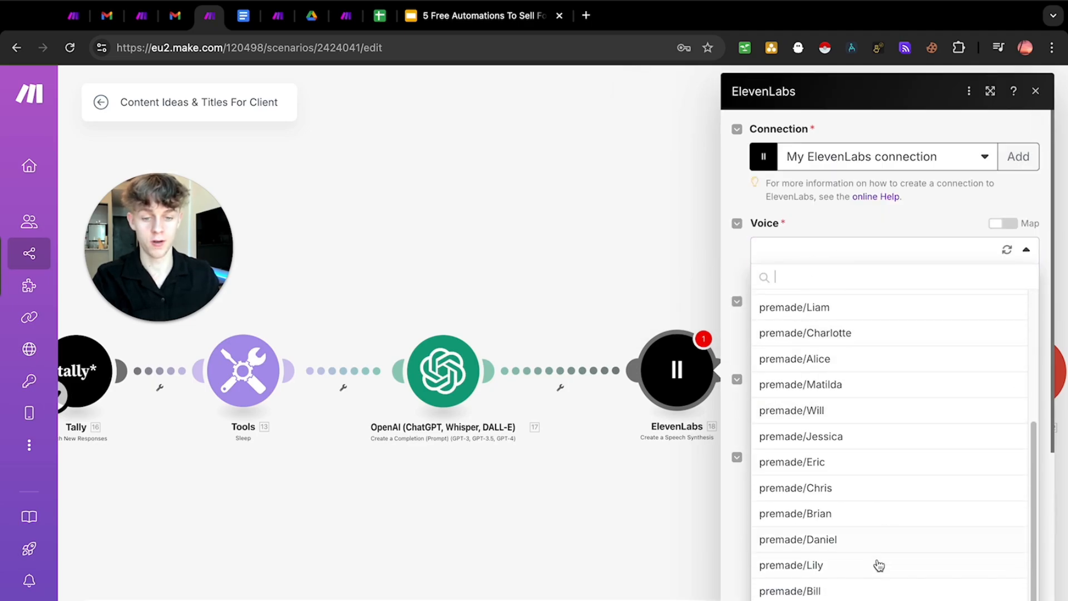
scroll(872, 572, "up", 1)
scroll(873, 574, "down", 1)
left_click(872, 598)
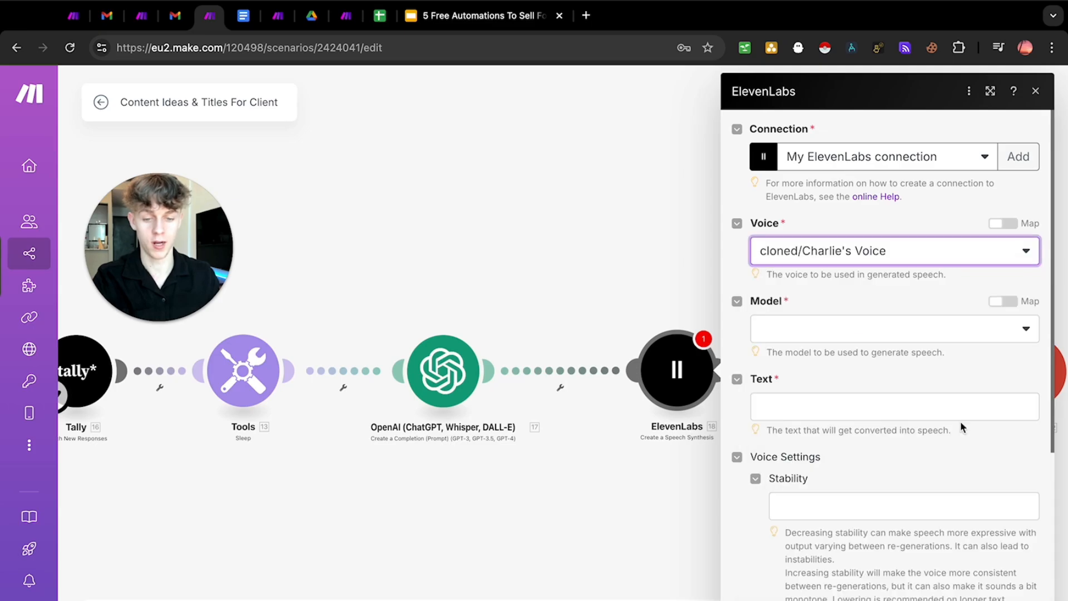
Set the speech model to Eleven English v2 (eleven_english_sts_v2) and map the OpenAI Result as the text to convert.
left_click(797, 337)
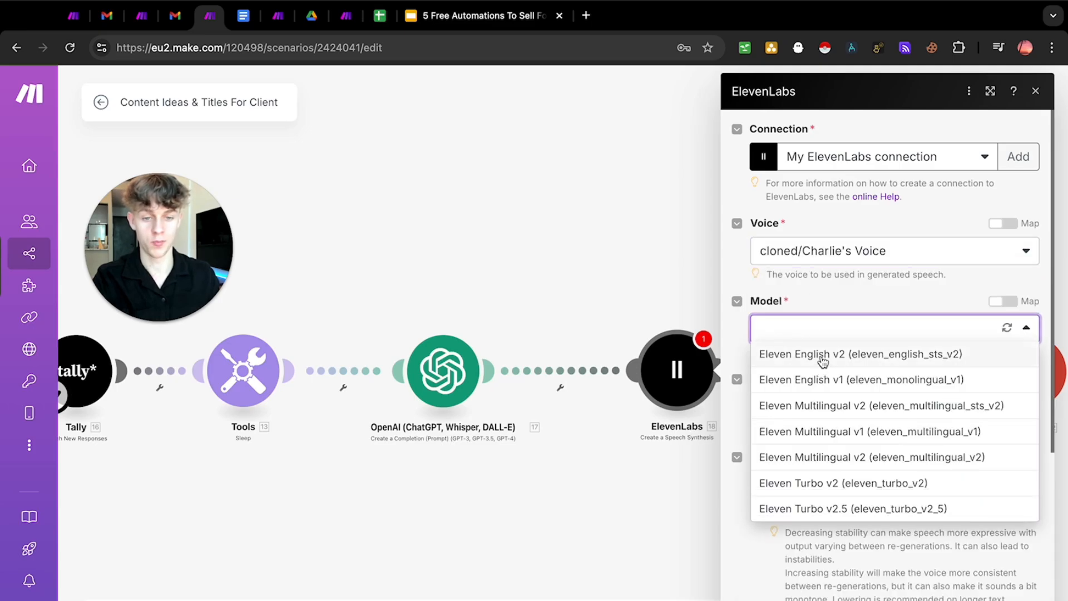
left_click(823, 356)
left_click(811, 410)
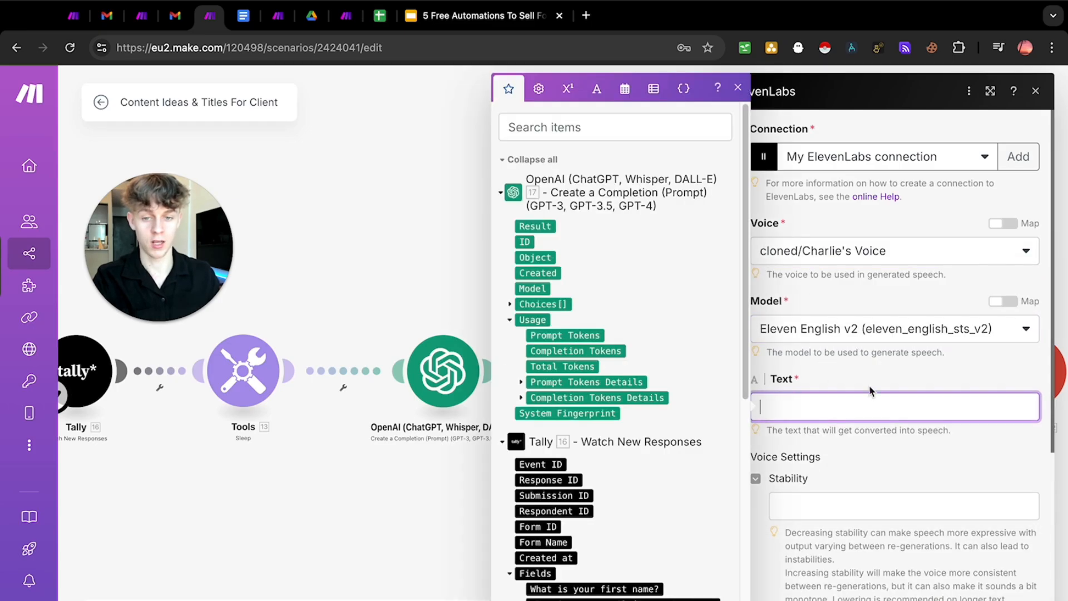
left_click(542, 226)
left_click(826, 500)
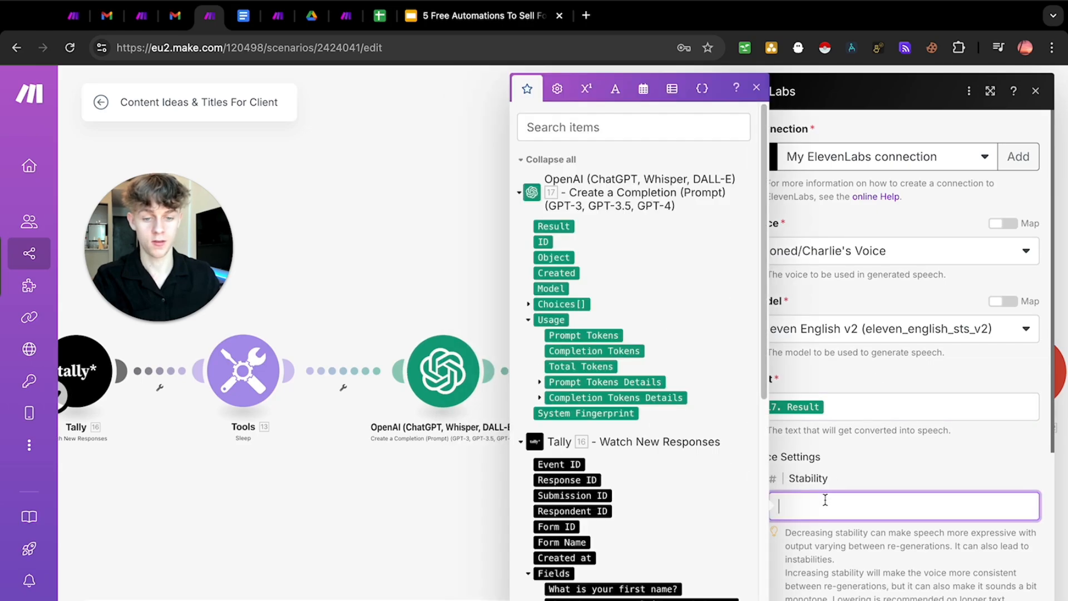
left_click(865, 462)
key("Escape")
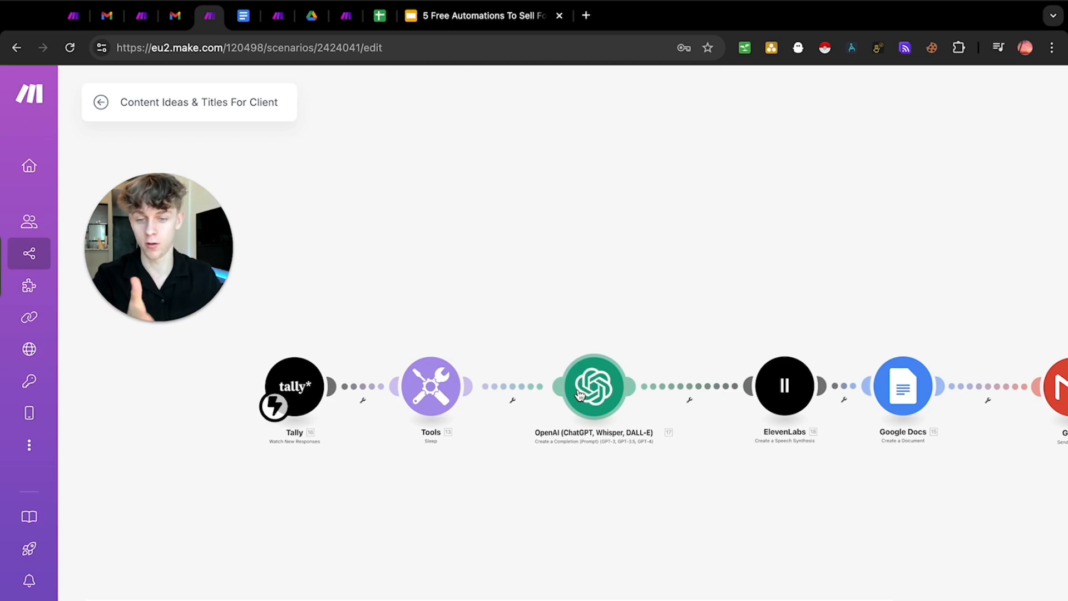
Insert a Google Drive Upload a File module between ElevenLabs and Google Docs, leaving its settings unconfigured.
scroll(565, 482, "right", 3)
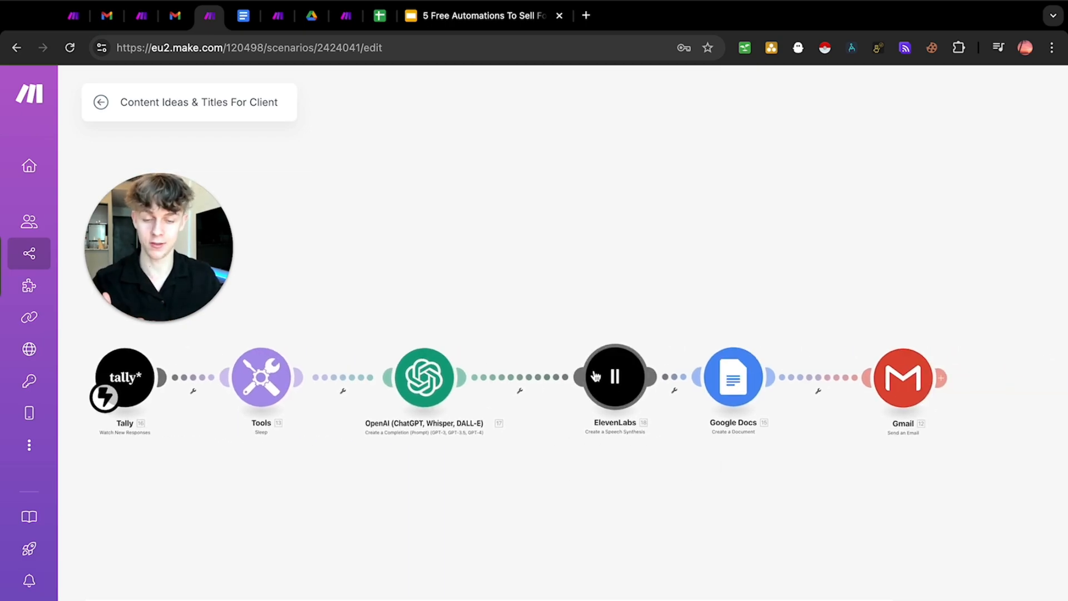
scroll(591, 465, "right", 3)
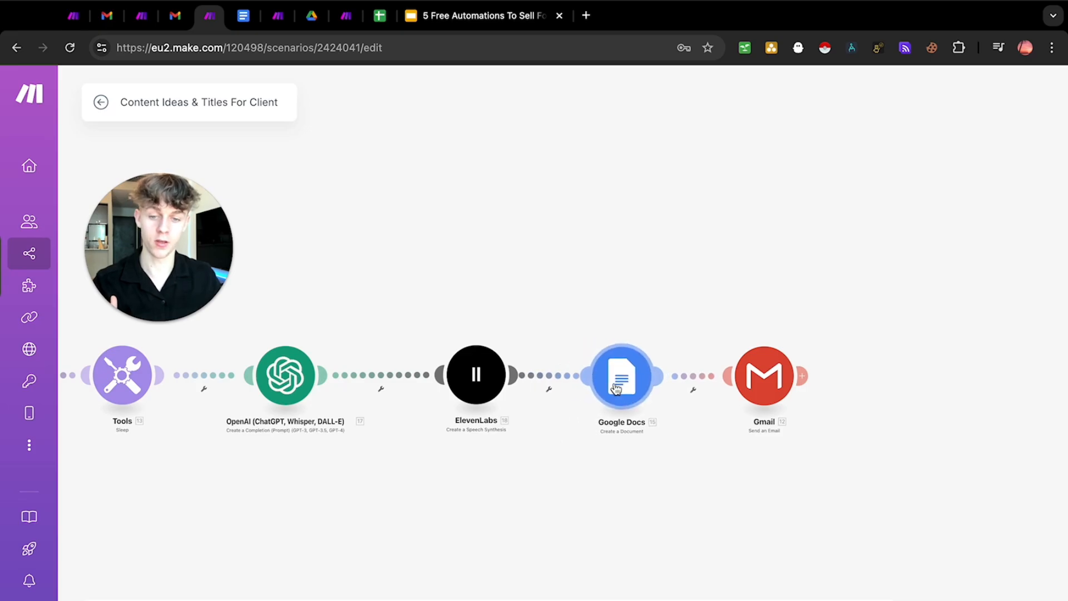
left_click(549, 388)
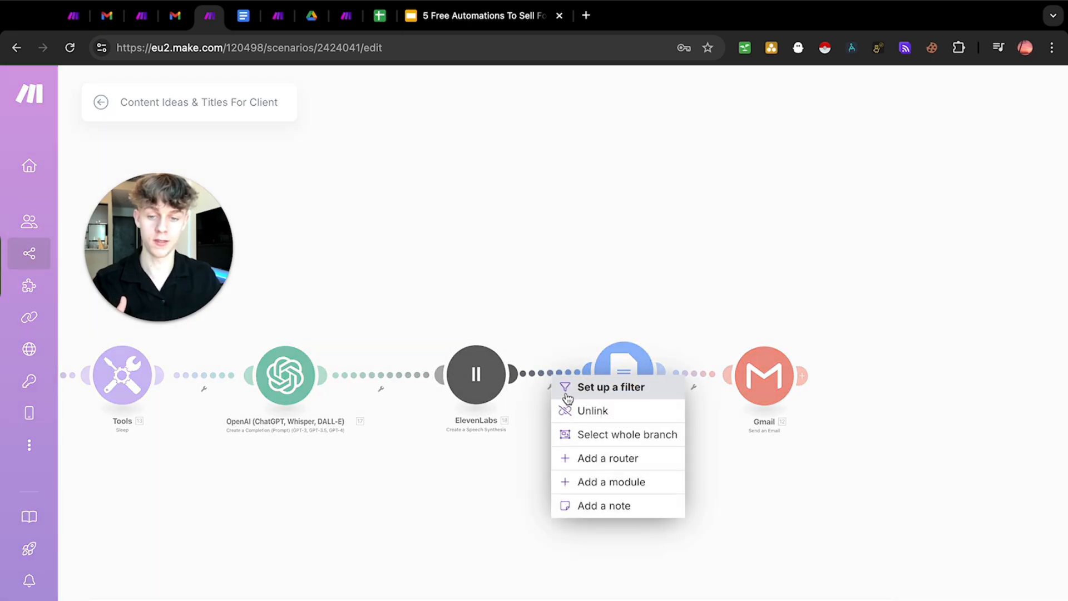
left_click(604, 477)
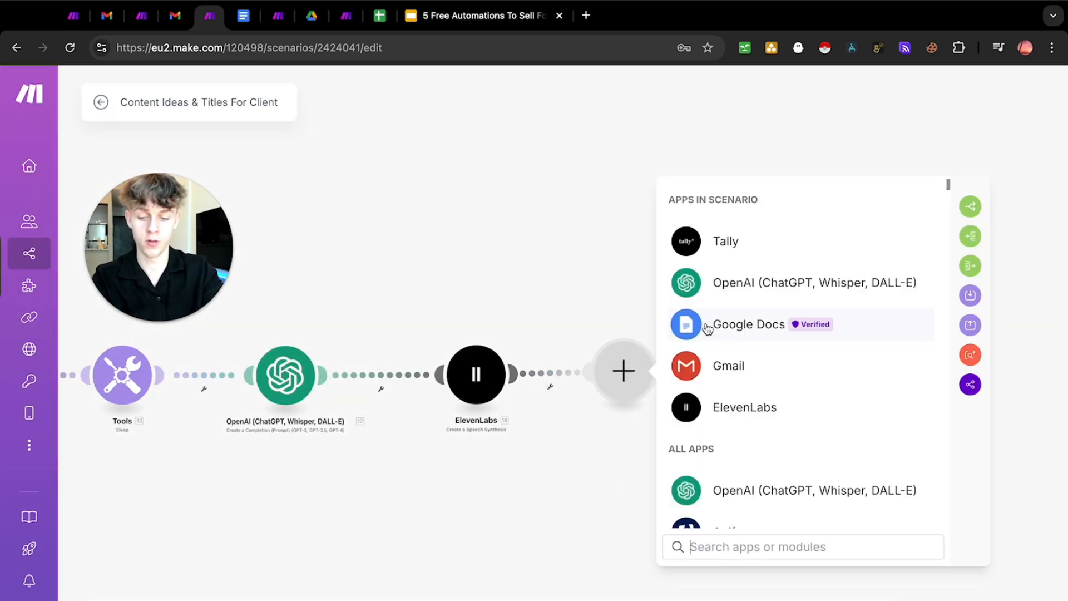
type("google dr")
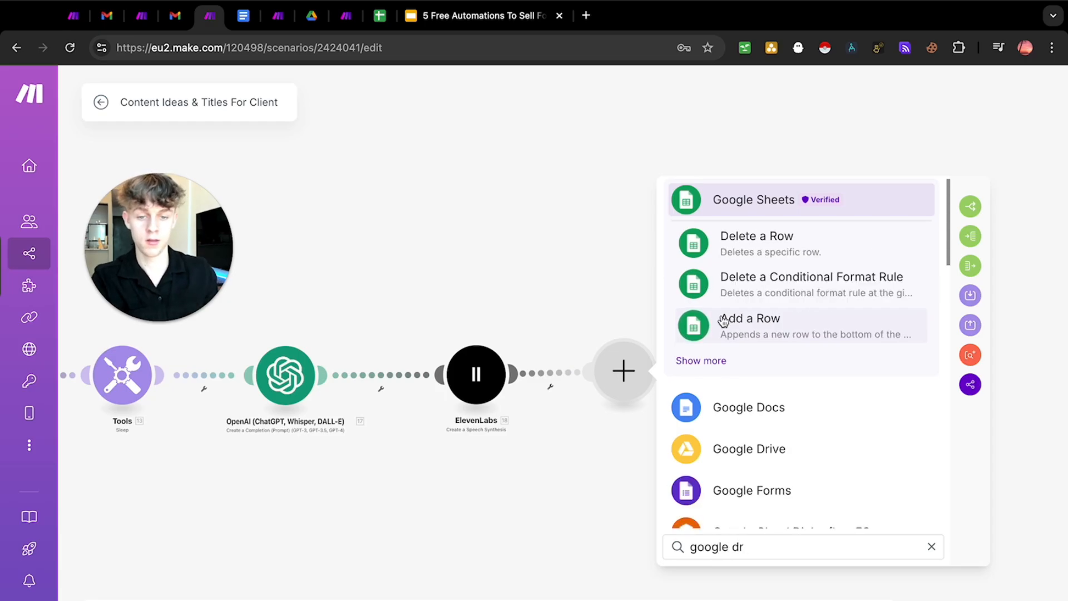
left_click(745, 453)
scroll(745, 442, "down", 2)
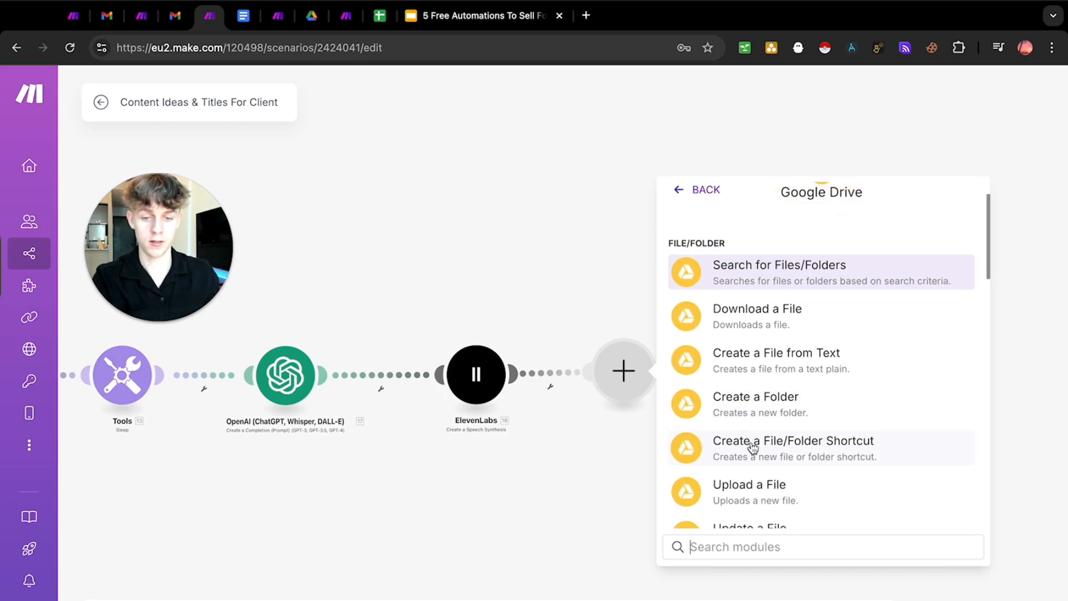
left_click(758, 473)
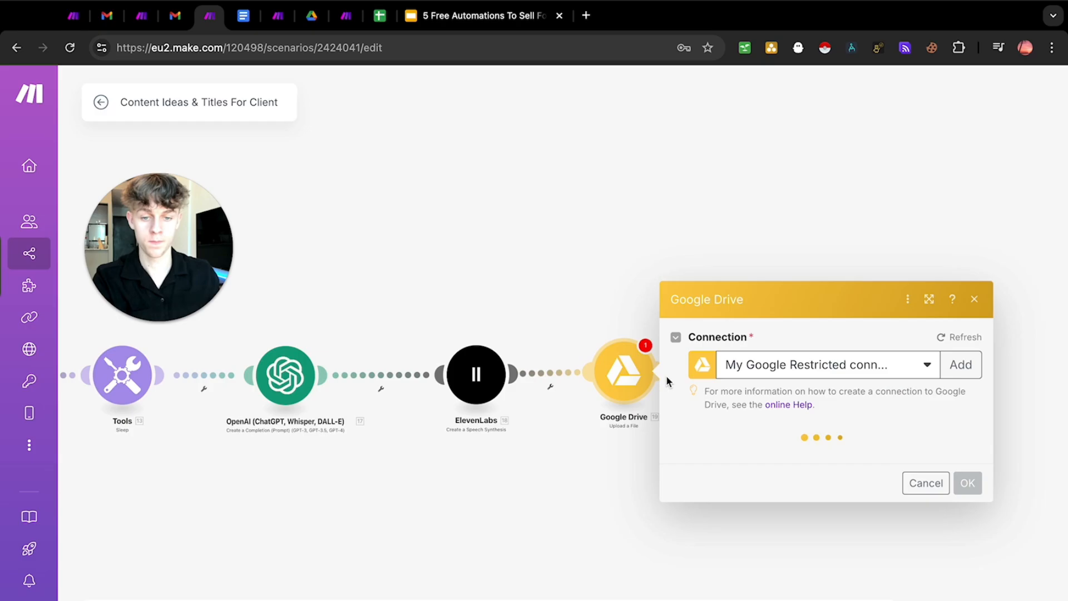
left_click(924, 482)
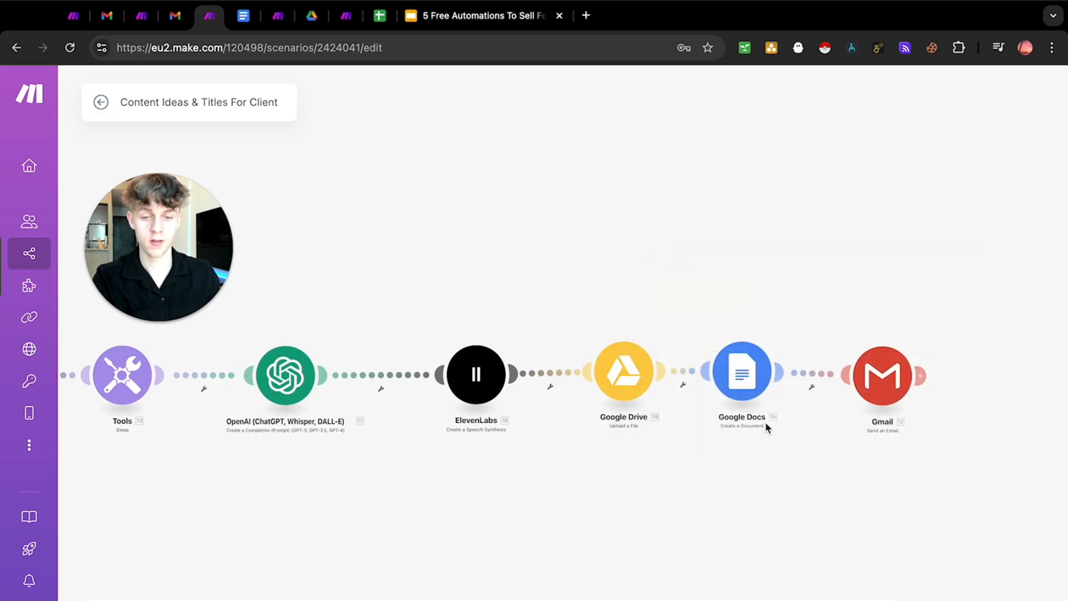
Insert an empty module after the Google Drive upload and search the Google Drive modules for "share".
left_click(683, 384)
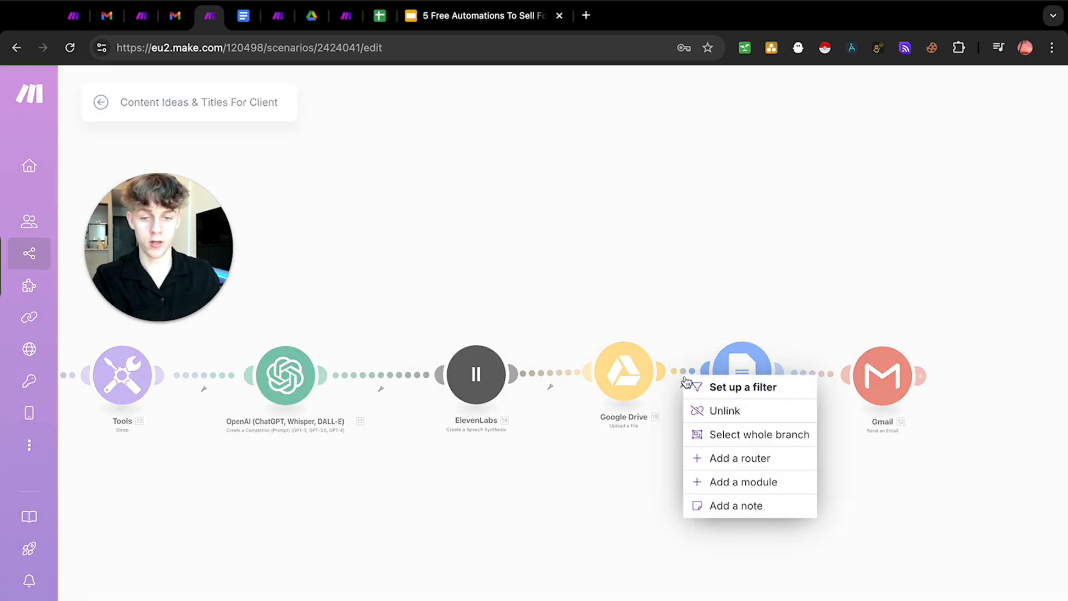
left_click(742, 476)
left_click(454, 446)
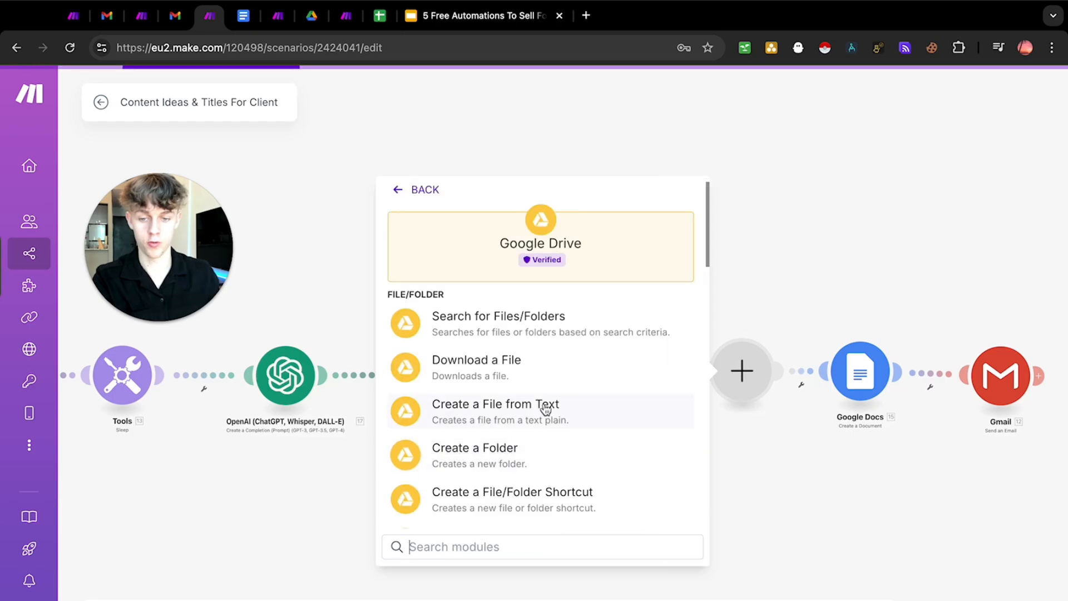
scroll(539, 408, "down", 5)
scroll(538, 402, "up", 4)
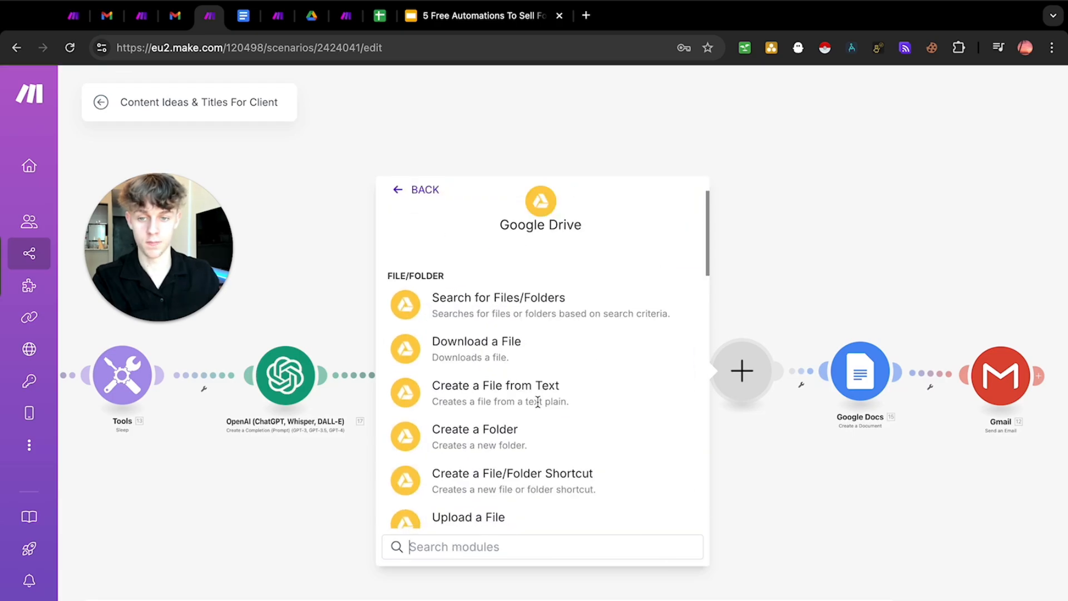
scroll(539, 406, "down", 1)
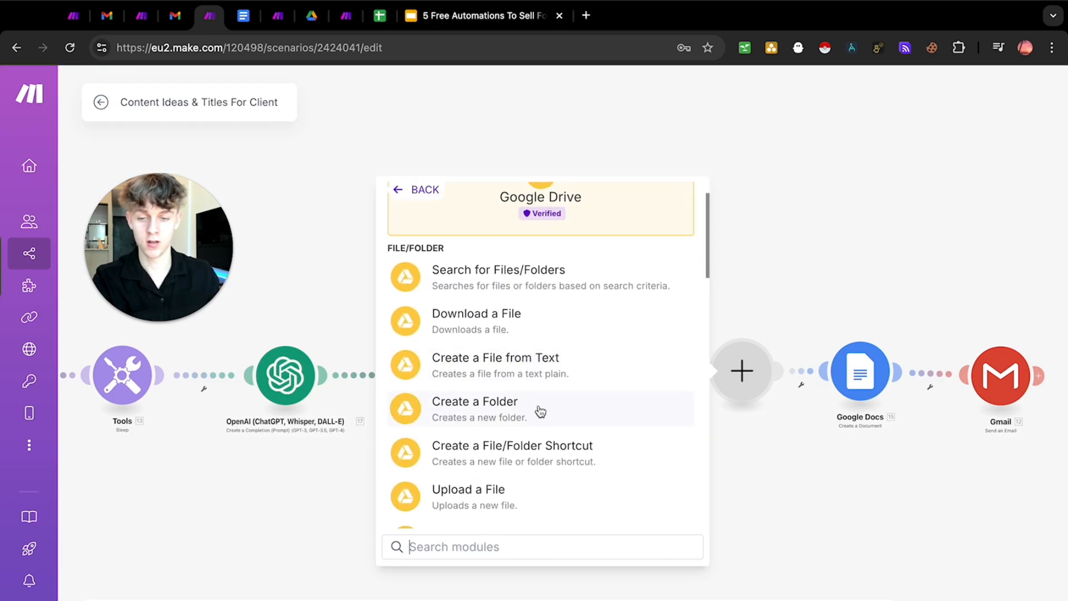
scroll(540, 411, "down", 8)
type("share")
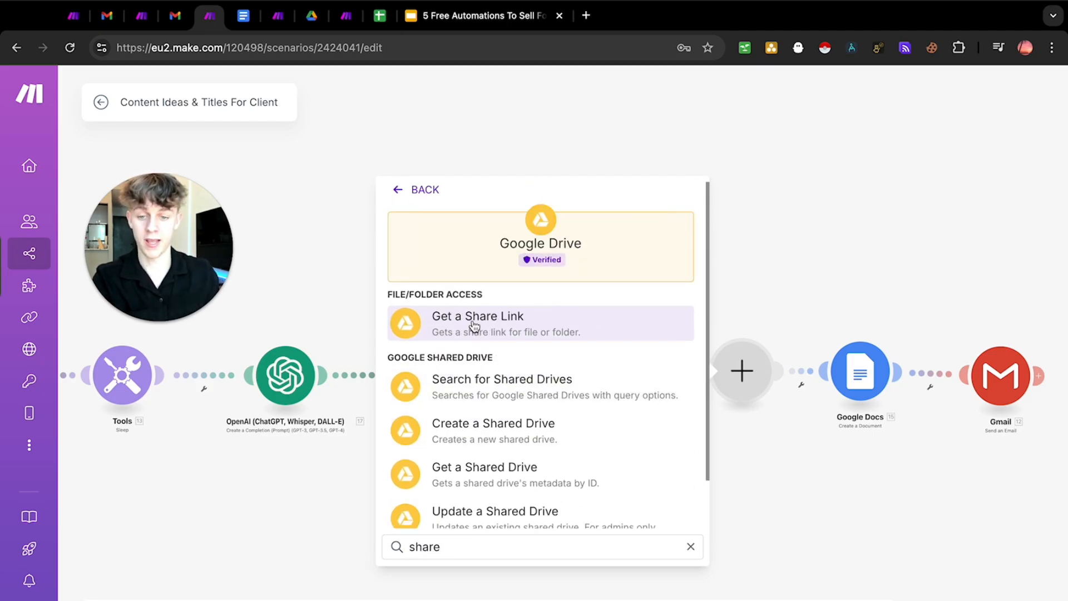
left_click(800, 294)
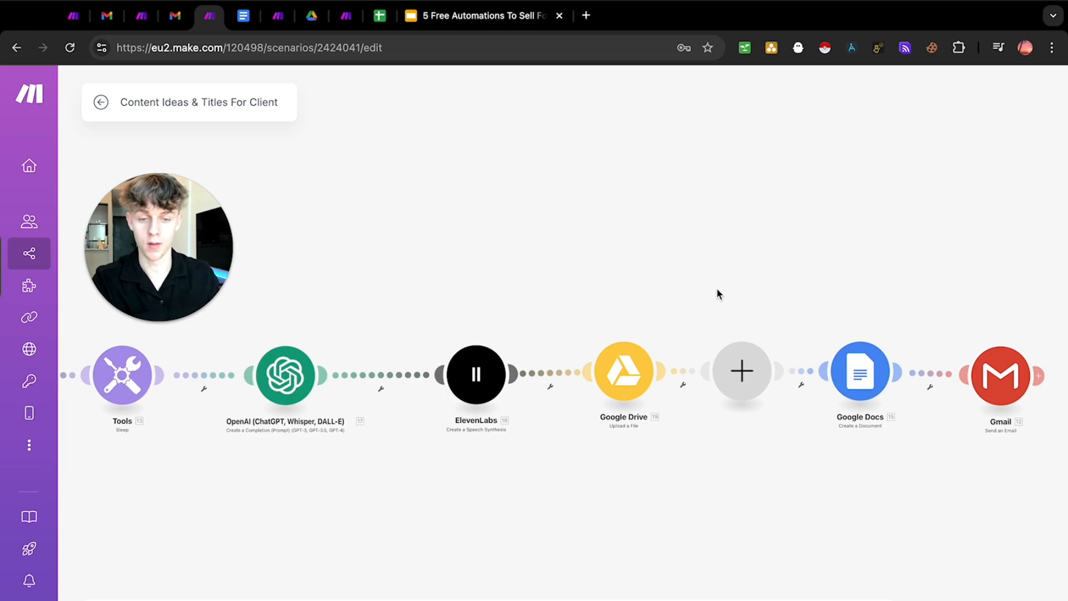
Look over the whole scenario flow, switch to the 5 Free Automations To Sell For $5000 presentation, and start its slideshow.
left_click_drag(717, 289, 860, 290)
scroll(589, 299, "down", 3)
left_click_drag(695, 283, 640, 316)
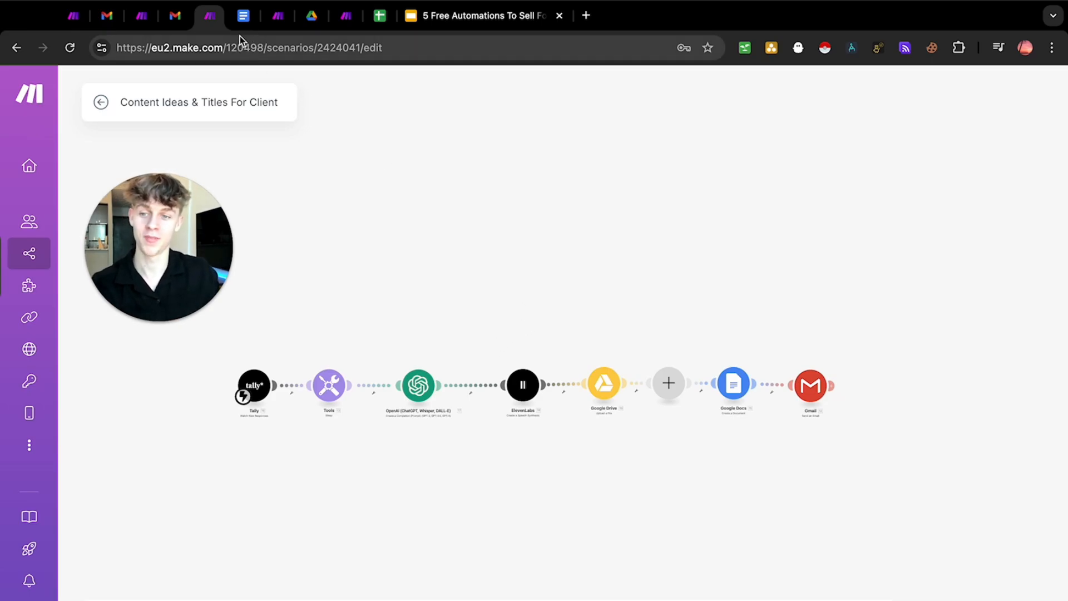
left_click(446, 22)
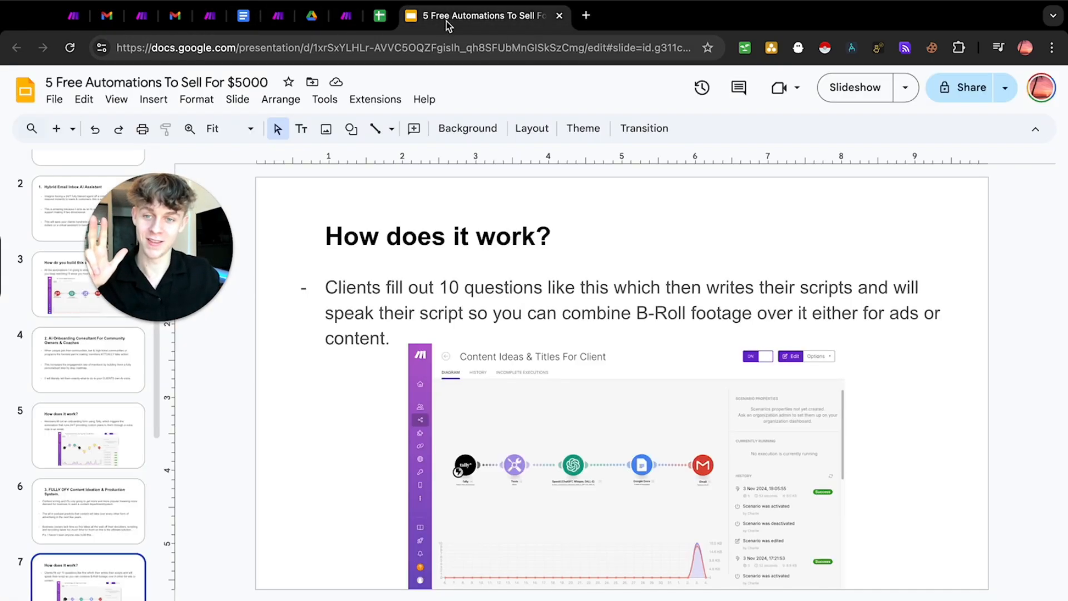
left_click(860, 98)
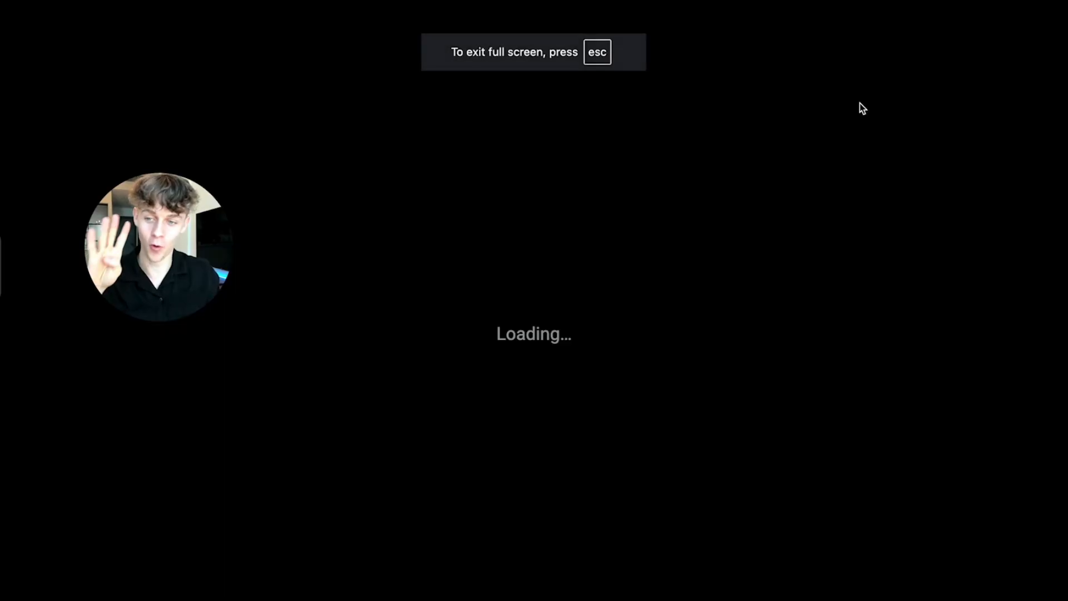
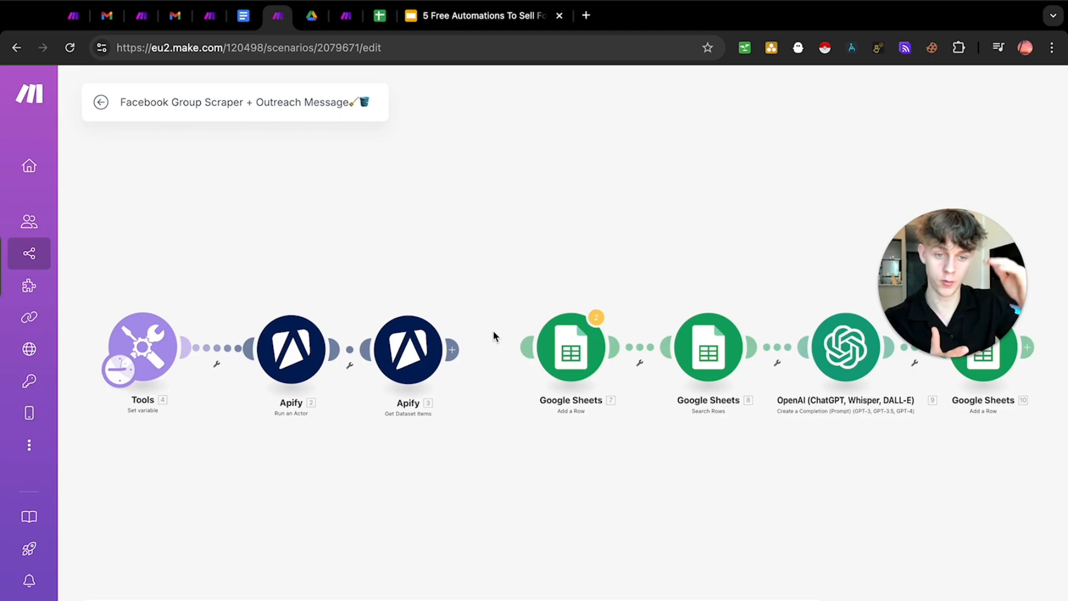
left_click(565, 351)
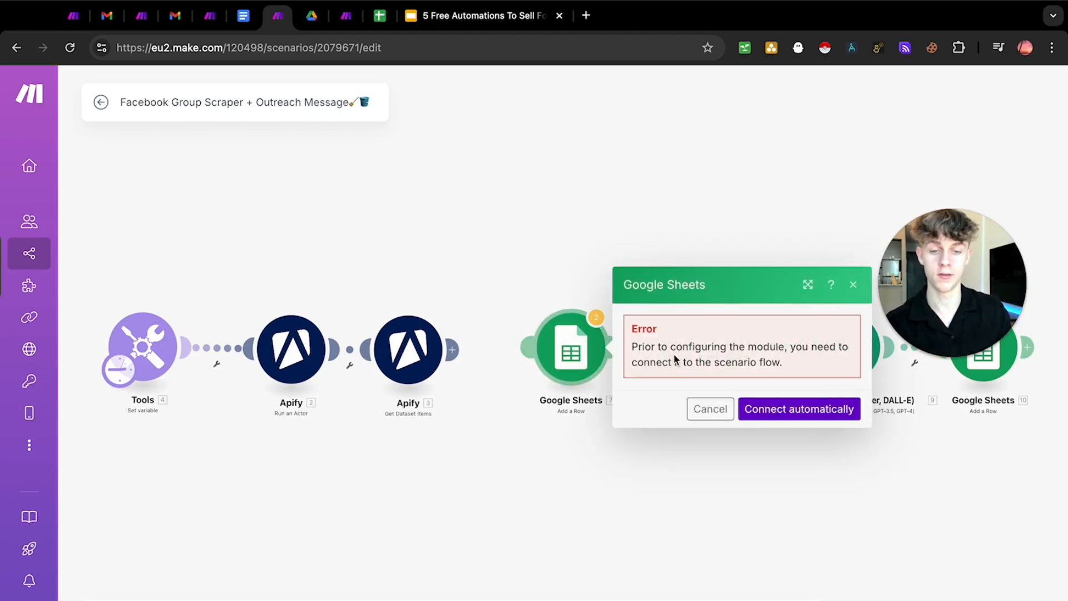
left_click(529, 276)
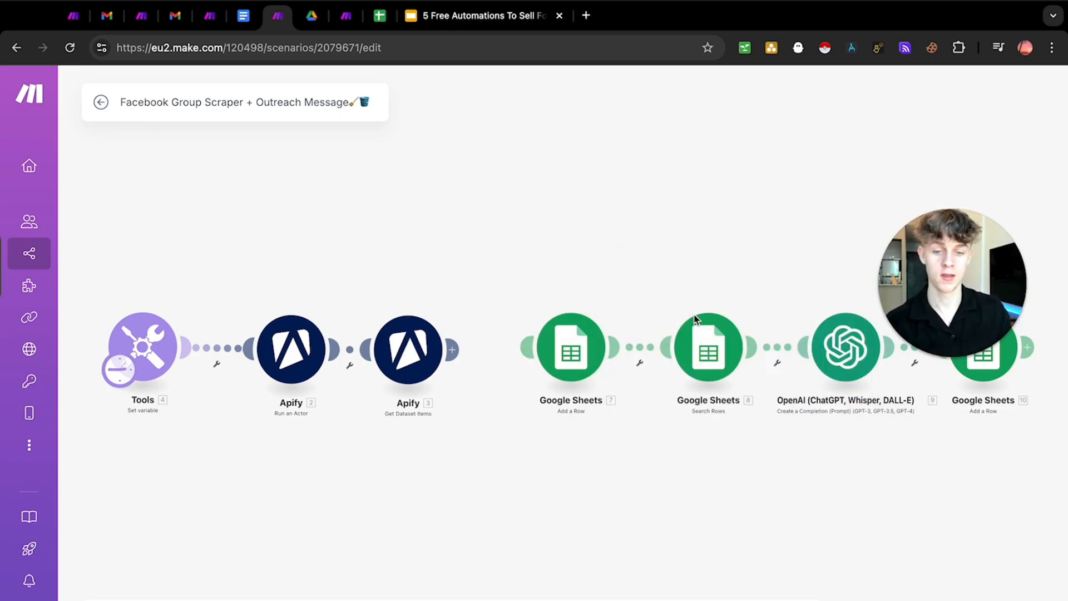
right_click(634, 285)
left_click(556, 271)
right_click(636, 274)
left_click(483, 272)
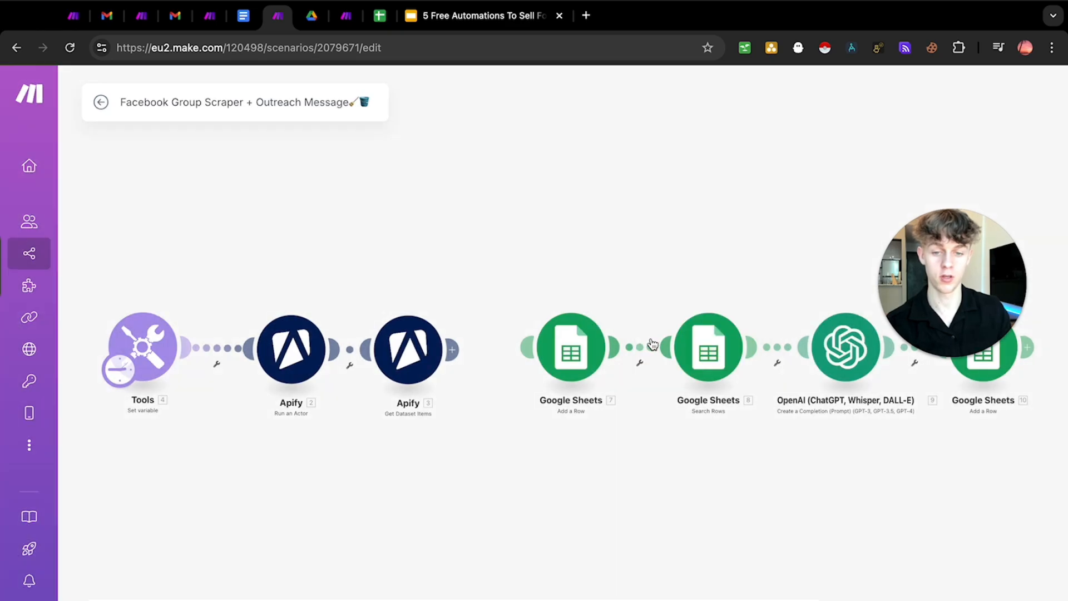
Unlink the first Google Sheets Add a Row module from Search Rows and attach it to the Apify Get Dataset Items module.
right_click(653, 345)
left_click(657, 446)
left_click_drag(571, 347, 495, 346)
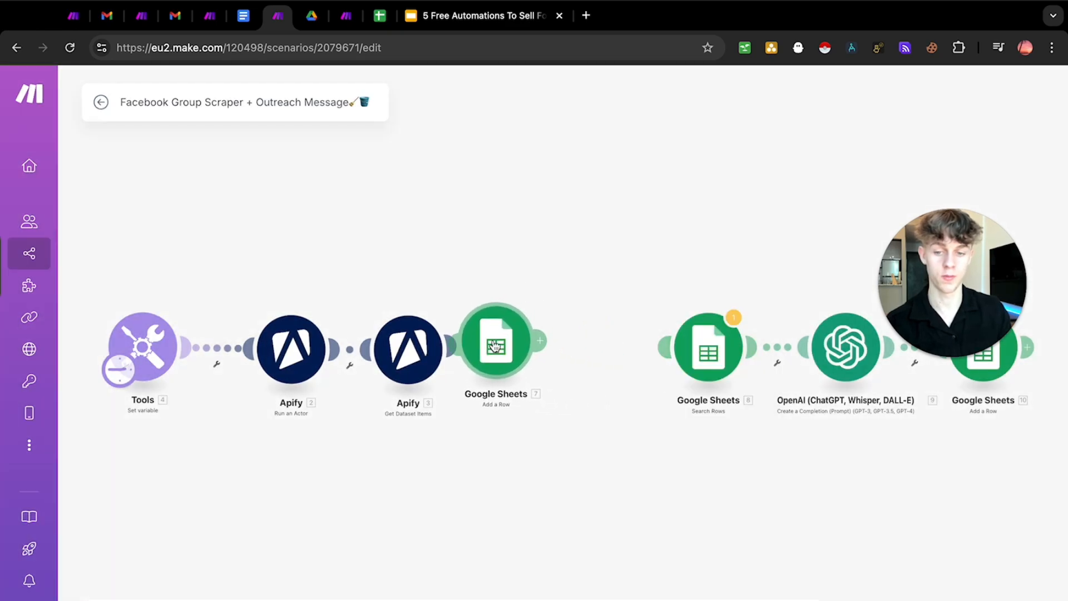
Open the detached Google Sheets Search Rows module's settings and close them without connecting the module.
left_click_drag(594, 303, 405, 310)
scroll(599, 276, "up", 3)
left_click_drag(599, 276, 359, 273)
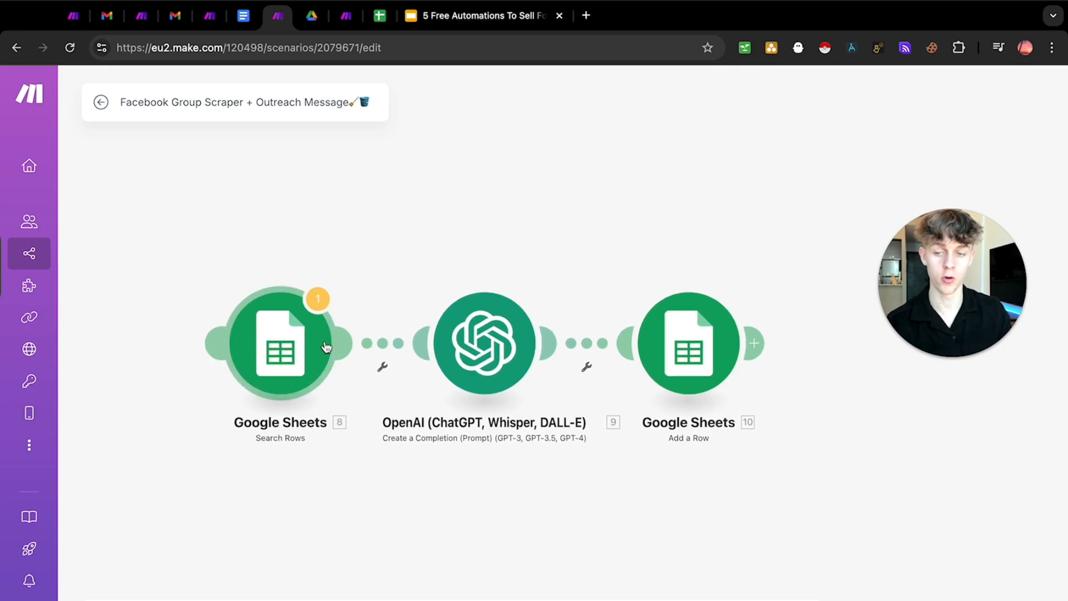
left_click(272, 343)
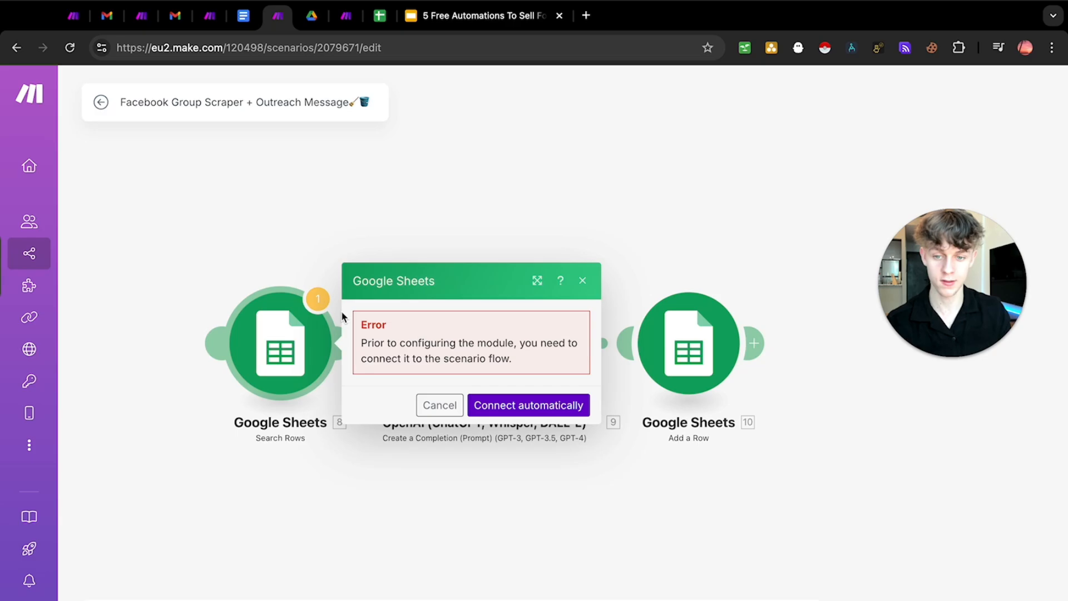
left_click(261, 243)
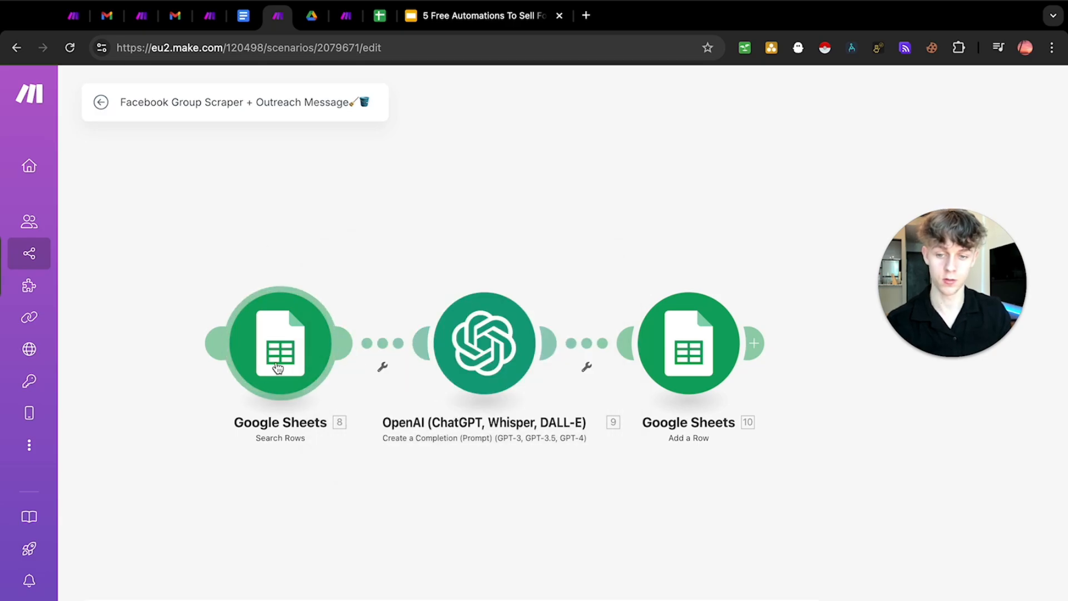
Open the OpenAI module's settings and examine the Message 1 copywriter prompt, including its mapped First Name and Bio fields.
left_click(495, 333)
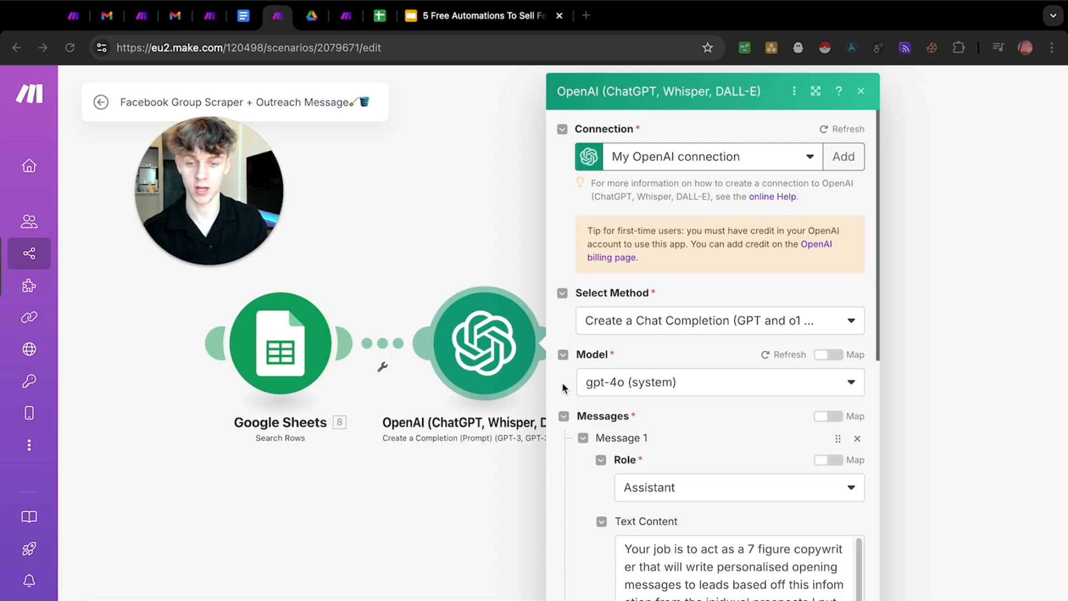
scroll(556, 394, "down", 4)
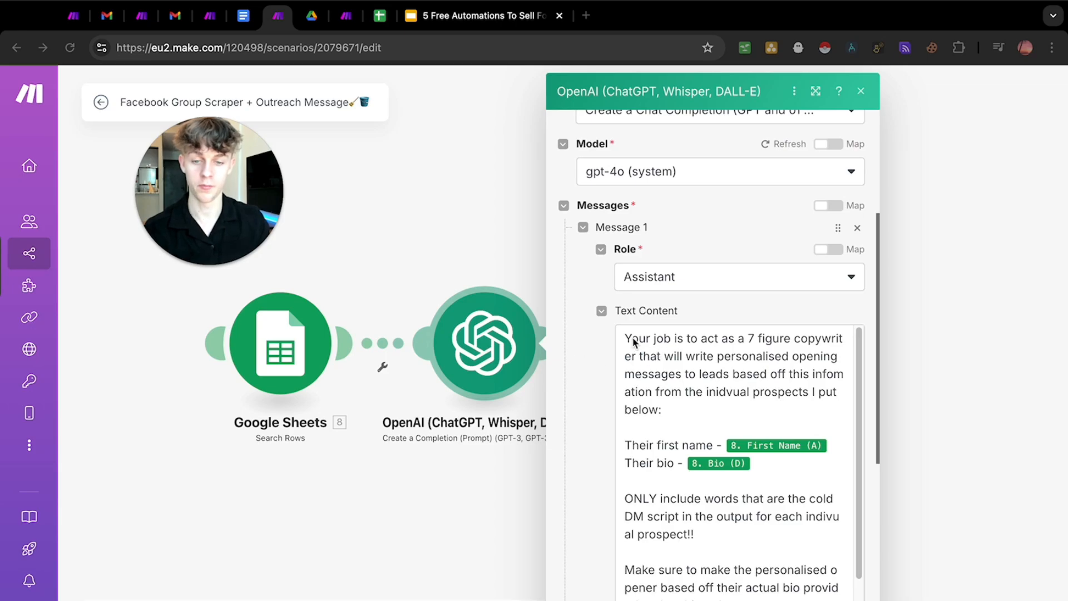
left_click_drag(626, 338, 765, 339)
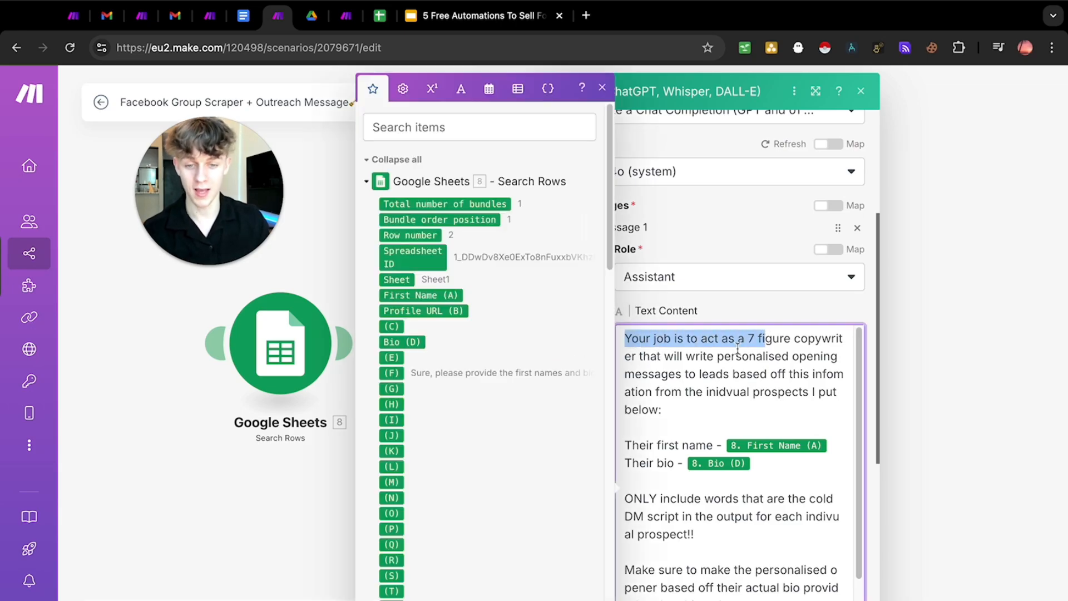
left_click(785, 367)
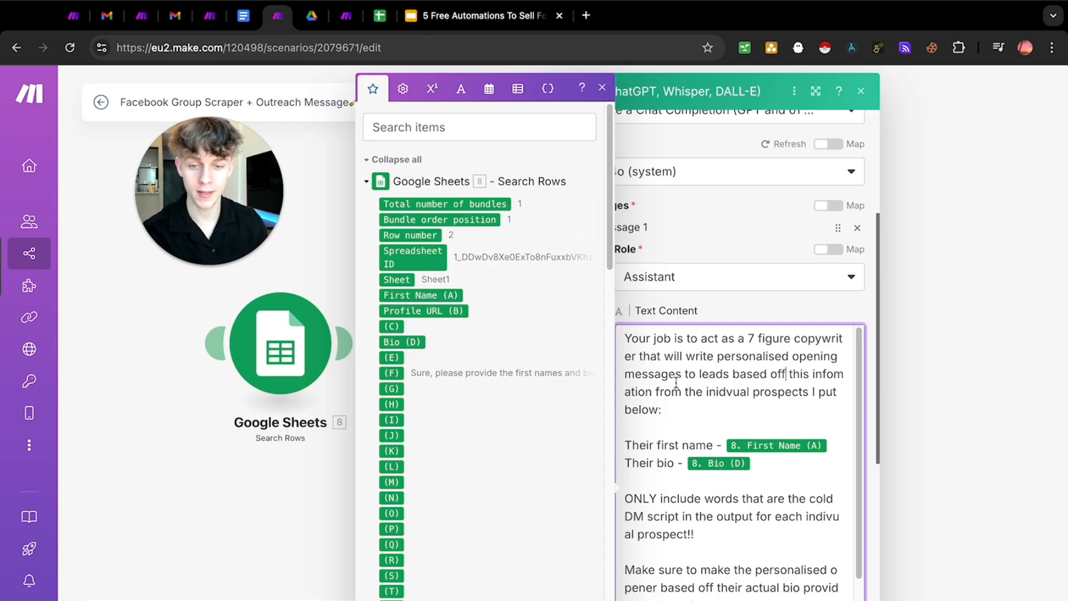
left_click_drag(656, 392, 791, 392)
left_click_drag(707, 392, 739, 396)
left_click_drag(633, 445, 752, 433)
left_click_drag(657, 463, 640, 462)
Examine the rest of the OpenAI prompt, covering its output rules and highlighting the cold DM framework at its end.
scroll(728, 401, "down", 2)
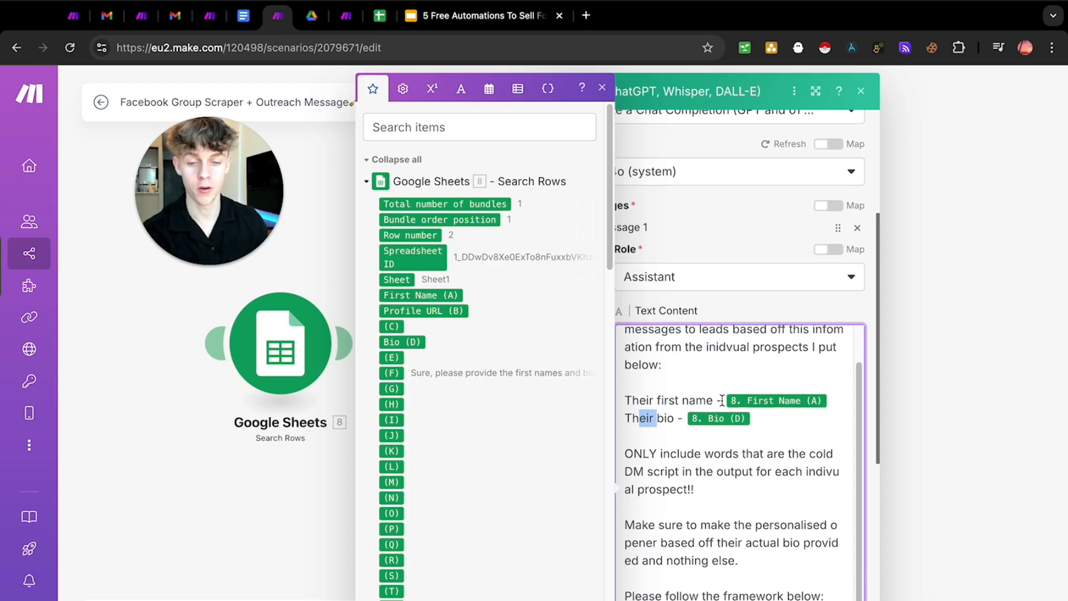
left_click_drag(659, 407, 770, 408)
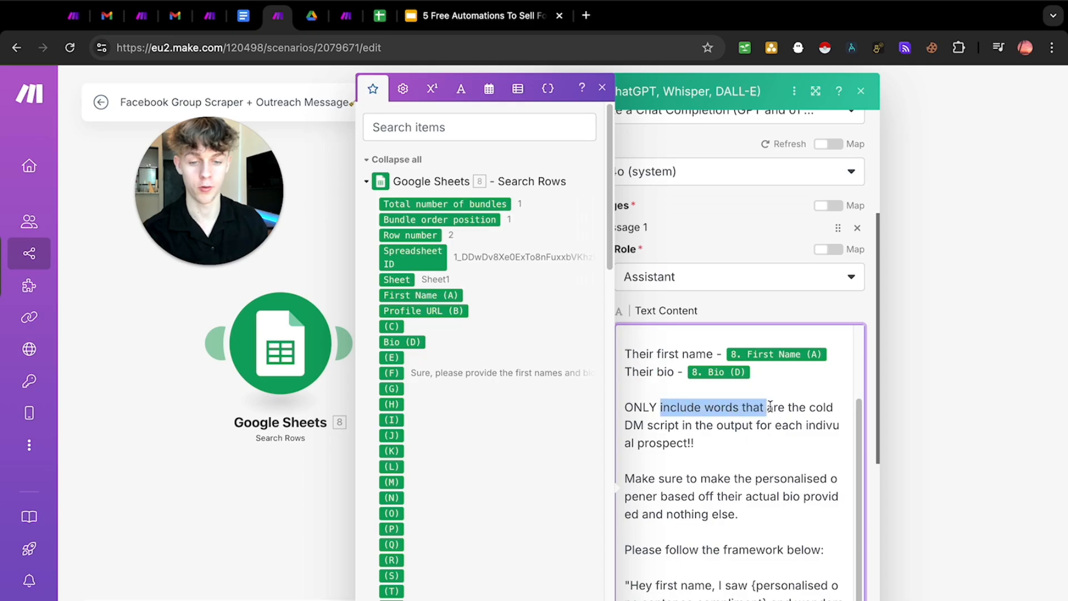
scroll(718, 407, "down", 2)
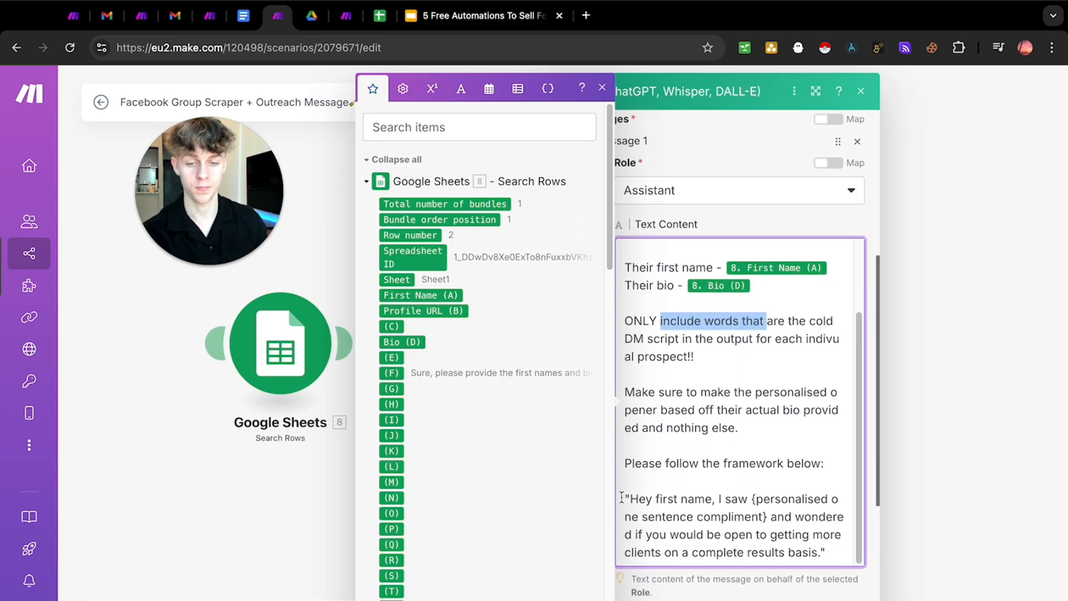
left_click_drag(622, 497, 835, 555)
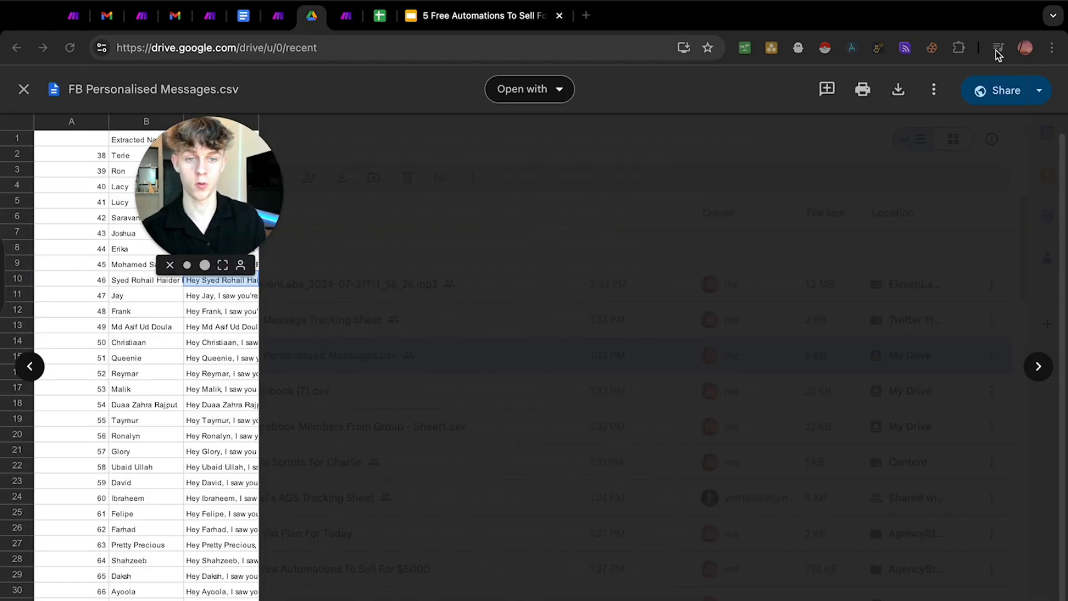
Download FB Personalised Messages.csv from Google Drive and bring up the FB Personalised Messages table full screen in Numbers.
left_click(1025, 48)
left_click(712, 136)
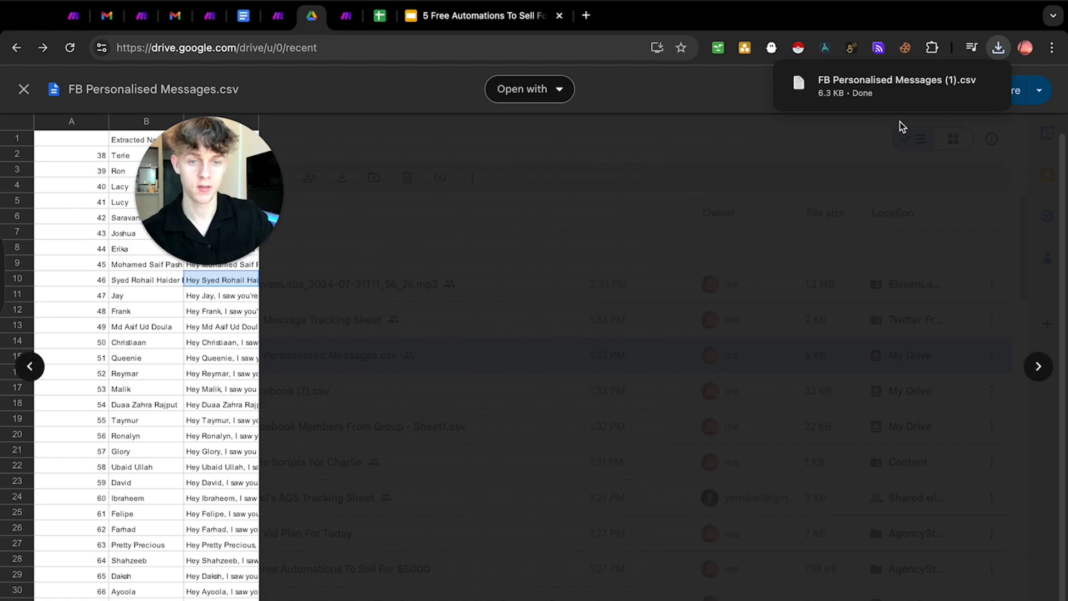
left_click(889, 89)
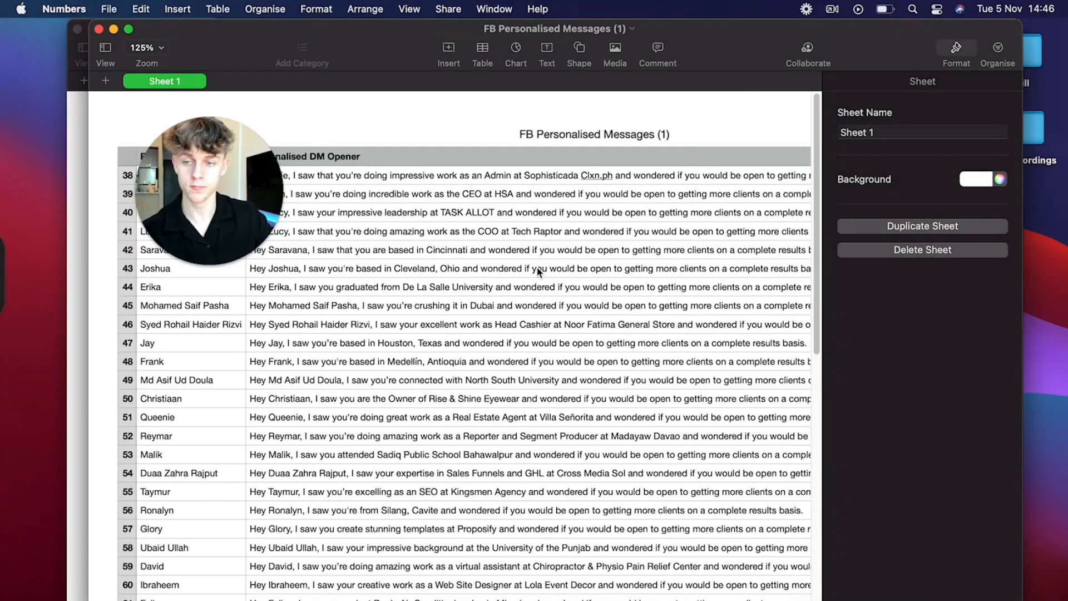
left_click(98, 29)
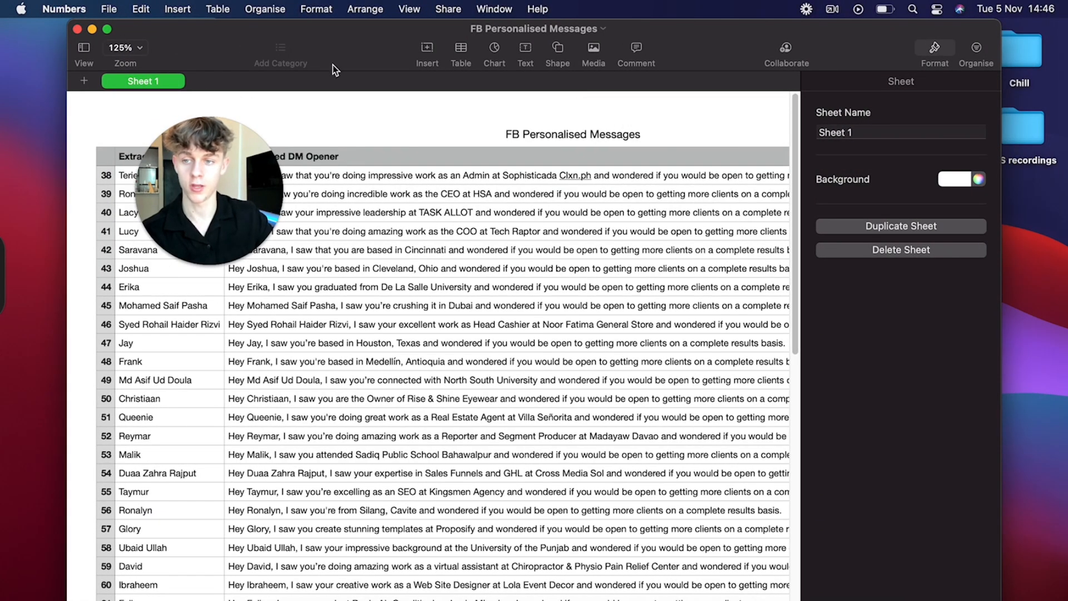
left_click(107, 29)
left_click_drag(222, 135, 189, 419)
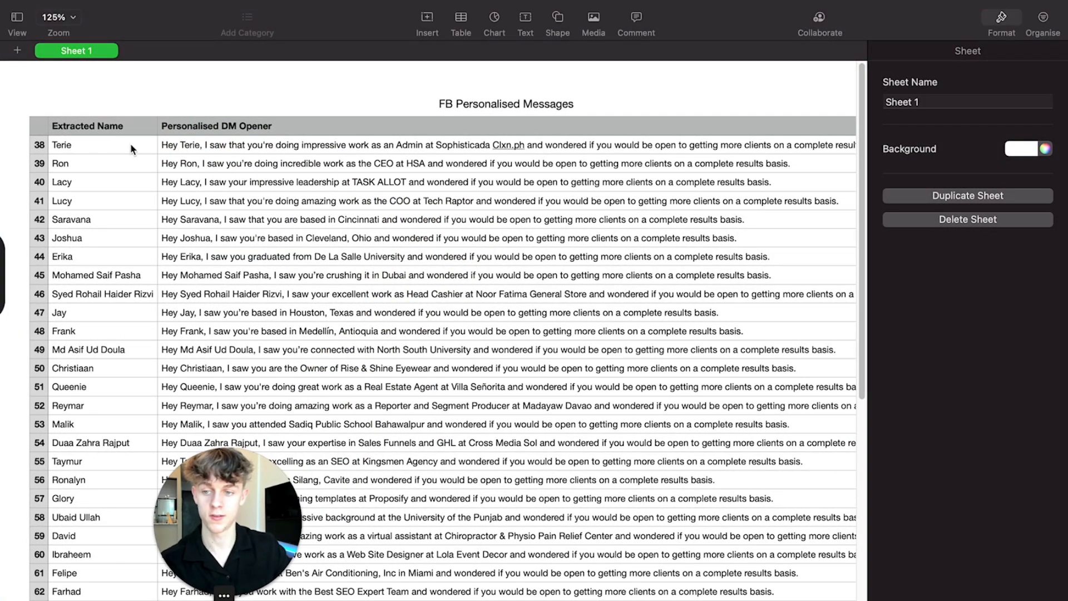
Look over the Extracted Name column and the matching messages in the Personalised DM Opener column.
left_click_drag(130, 143, 133, 351)
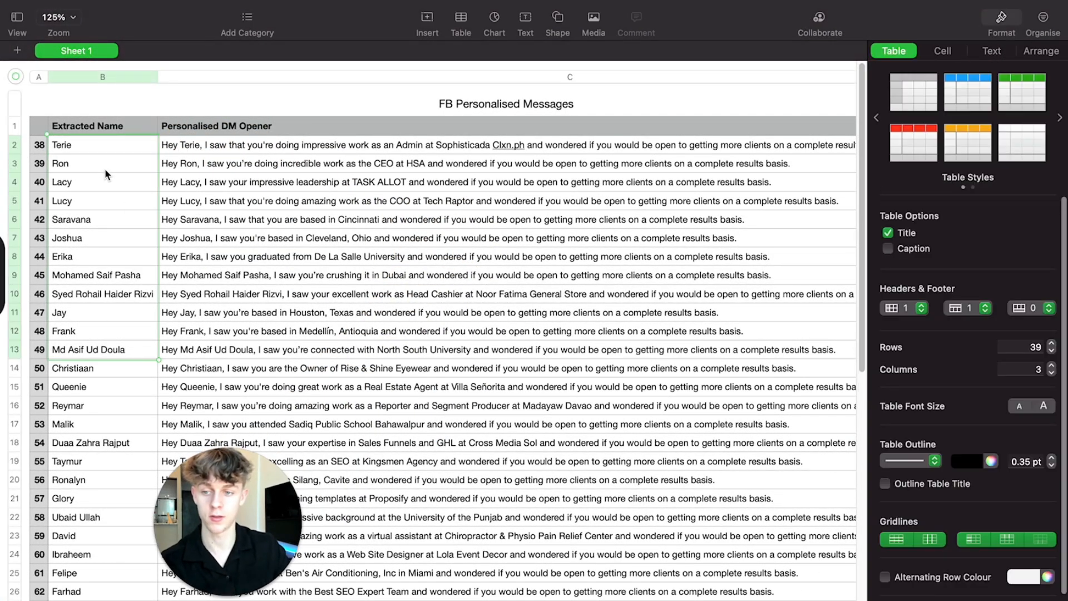
left_click(229, 151)
left_click(234, 167)
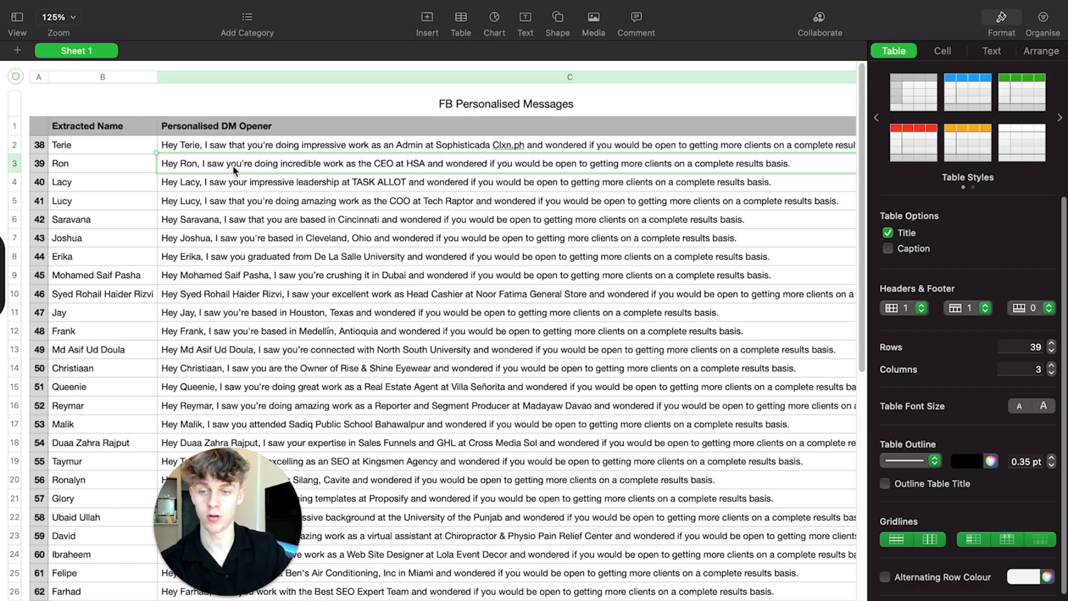
scroll(402, 166, "right", 5)
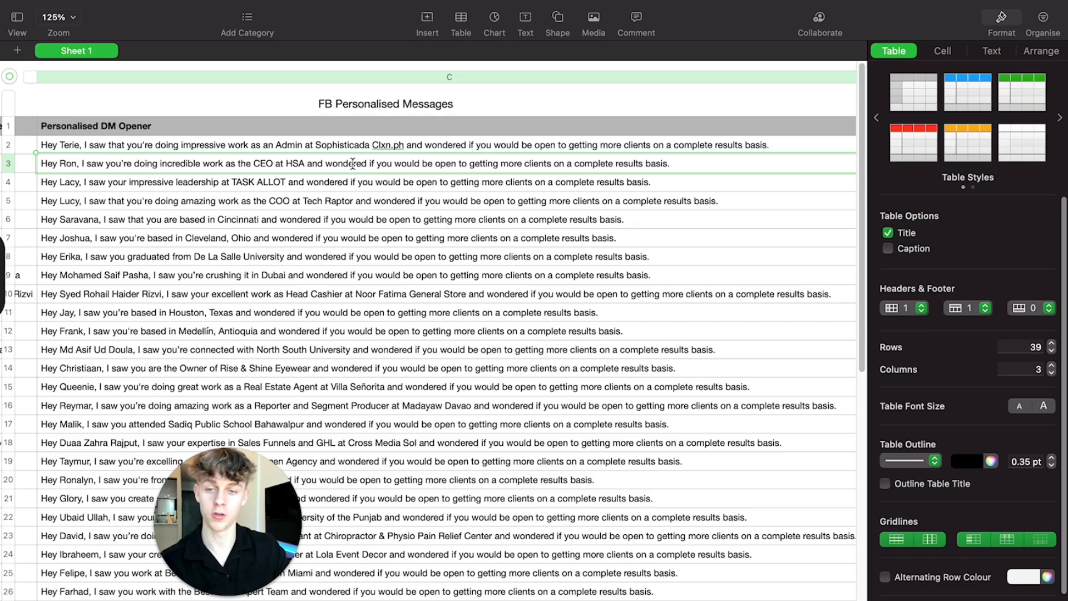
Examine the row 3 DM opener, highlighting its greeting, personalised compliment and closing offer.
left_click_drag(356, 164, 546, 167)
left_click_drag(670, 162, 480, 162)
left_click(459, 162)
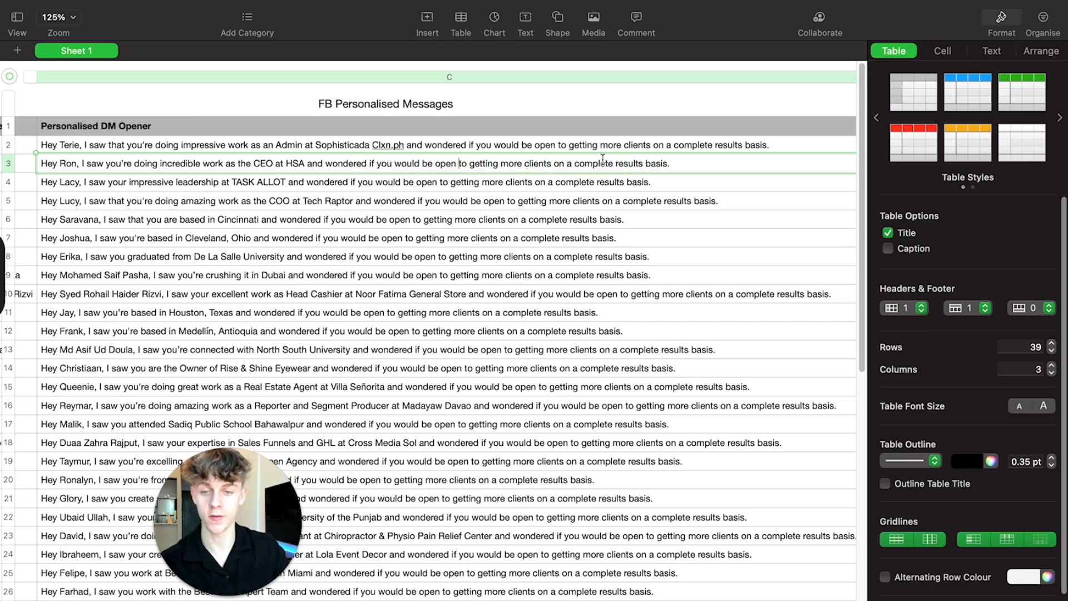
left_click_drag(670, 161, 445, 161)
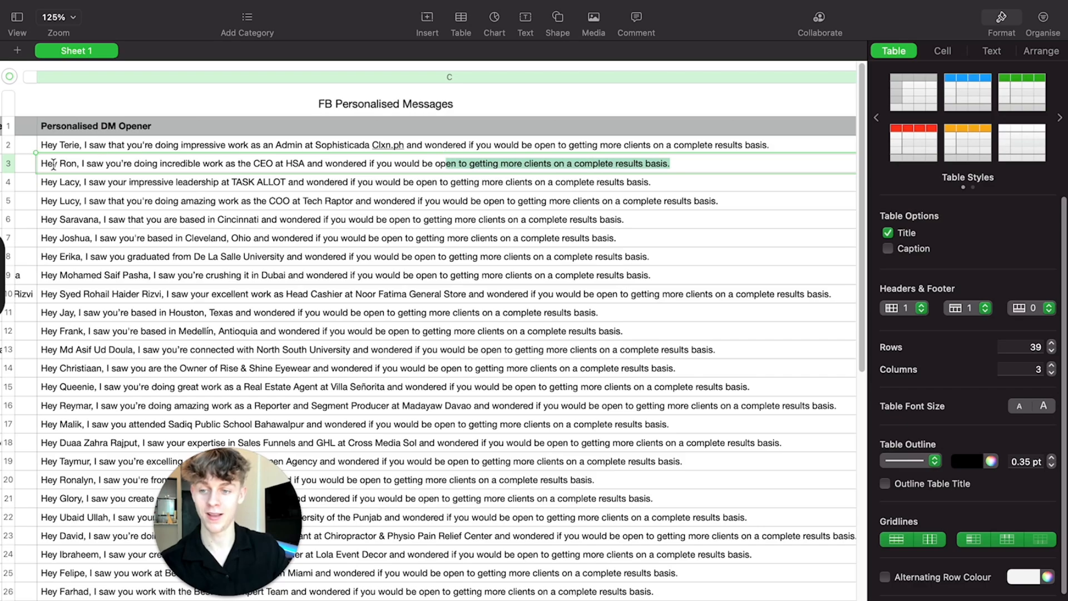
left_click_drag(52, 163, 202, 165)
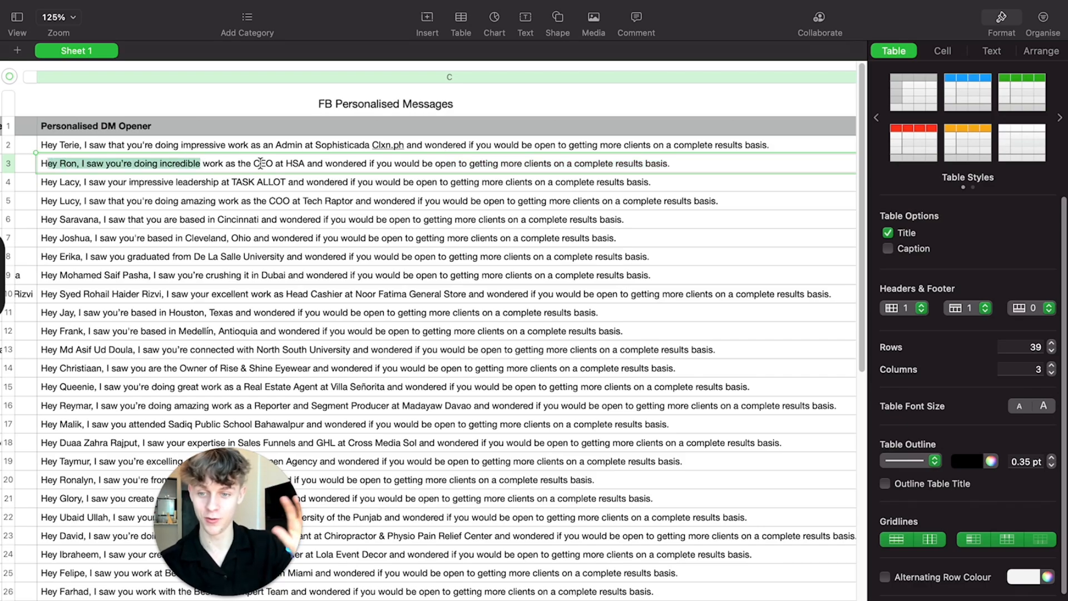
left_click(241, 161)
left_click_drag(338, 164, 201, 166)
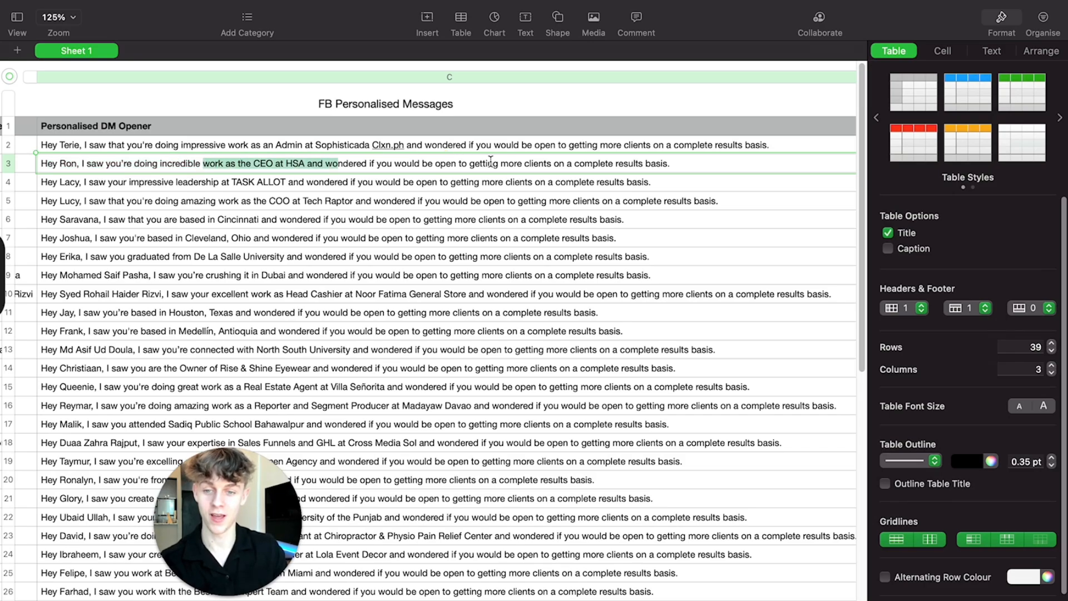
left_click(690, 166)
left_click_drag(462, 167, 266, 167)
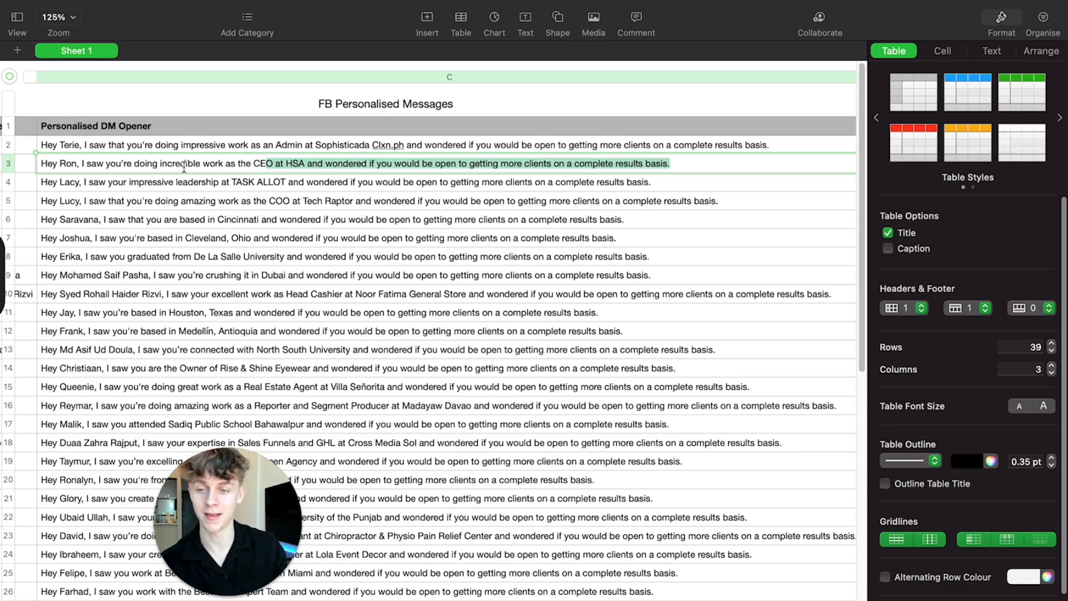
left_click_drag(84, 164, 283, 163)
Review more personalised DM openers further down the table, comparing the compliments in rows 9 to 19.
scroll(247, 205, "down", 3)
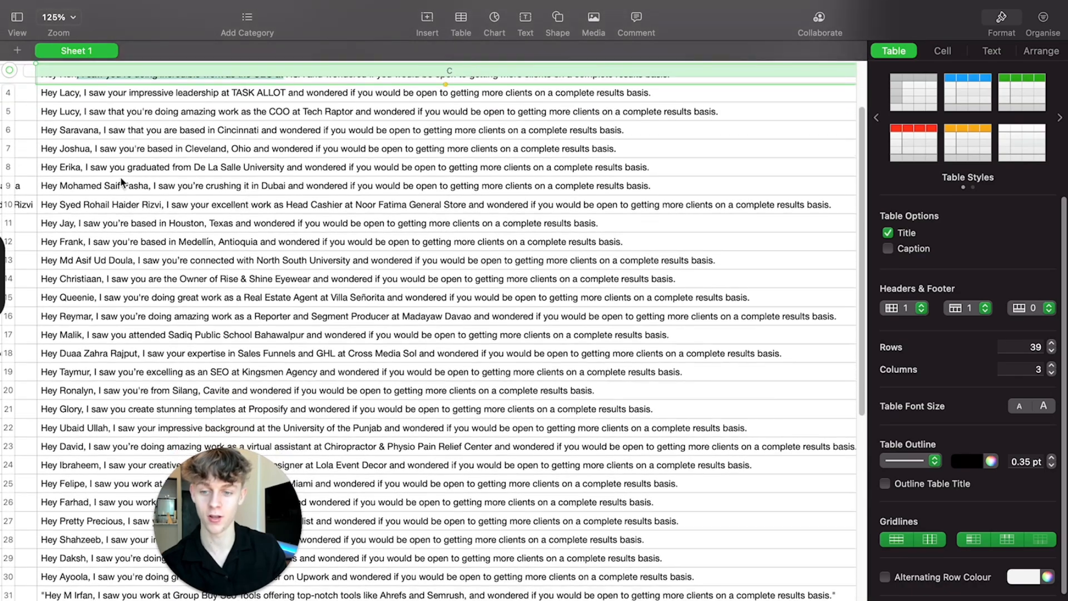
left_click_drag(124, 184, 307, 313)
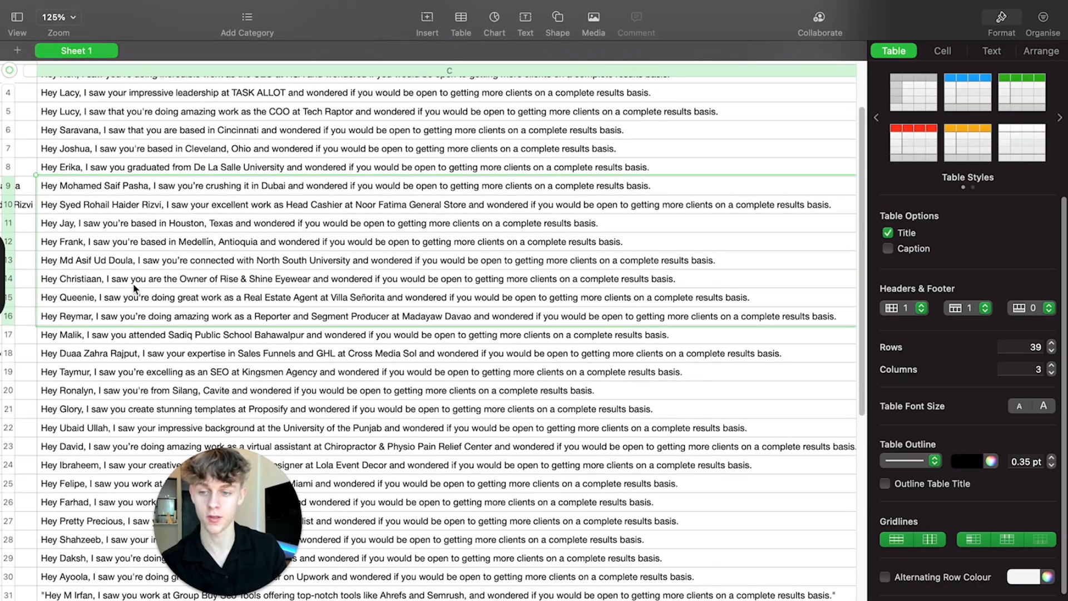
left_click(60, 278)
left_click(140, 281)
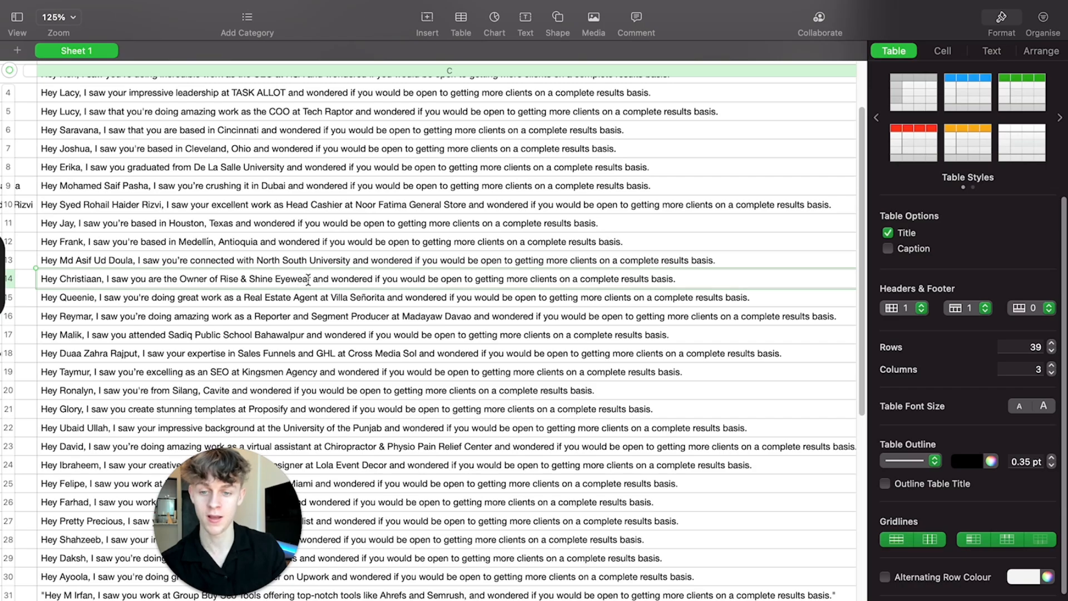
left_click(273, 300)
left_click(245, 316)
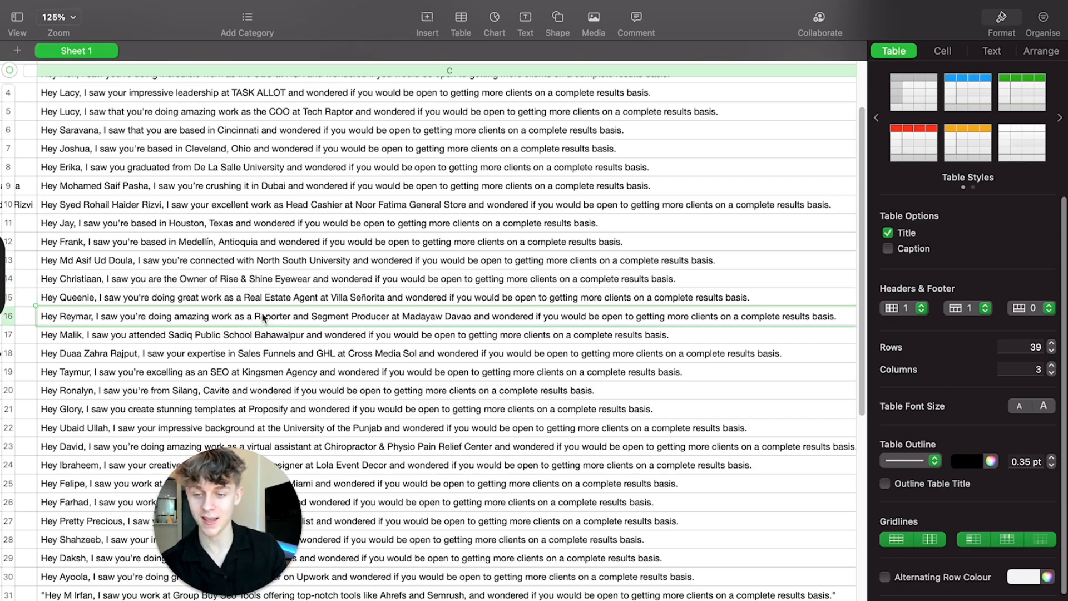
left_click(269, 336)
left_click(264, 355)
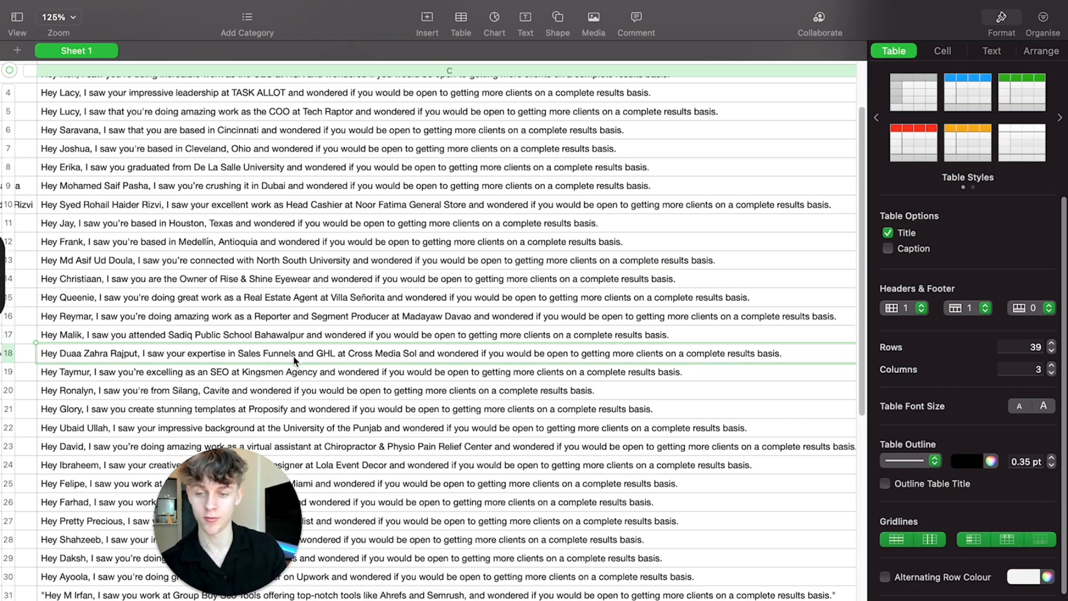
left_click(303, 372)
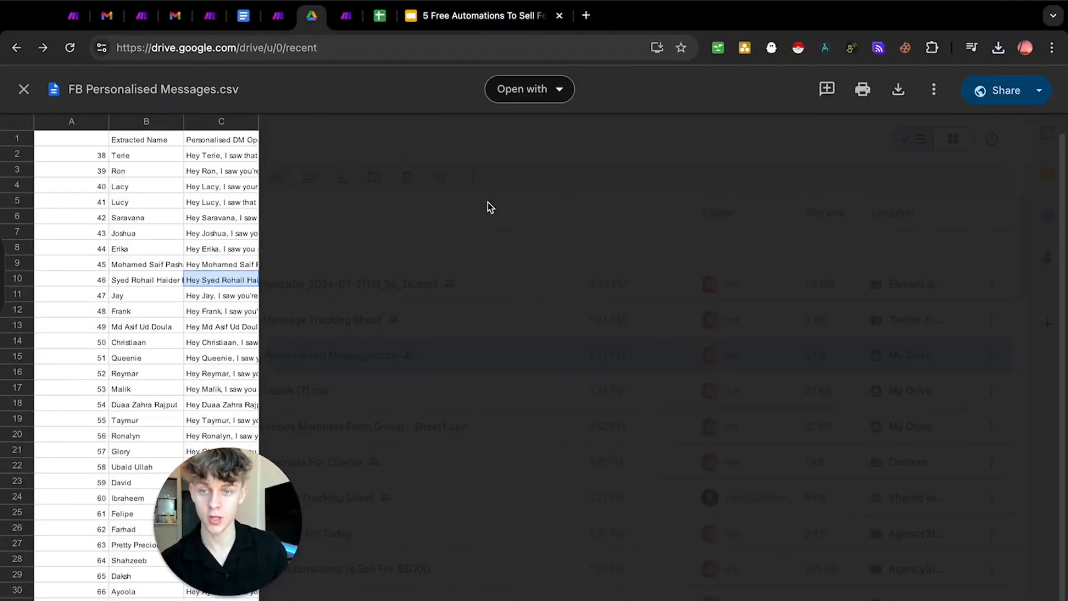
Switch back to the Make scenario in the browser, reopen the OpenAI module's settings, and highlight the DM framework in its prompt.
left_click(276, 20)
left_click(392, 248)
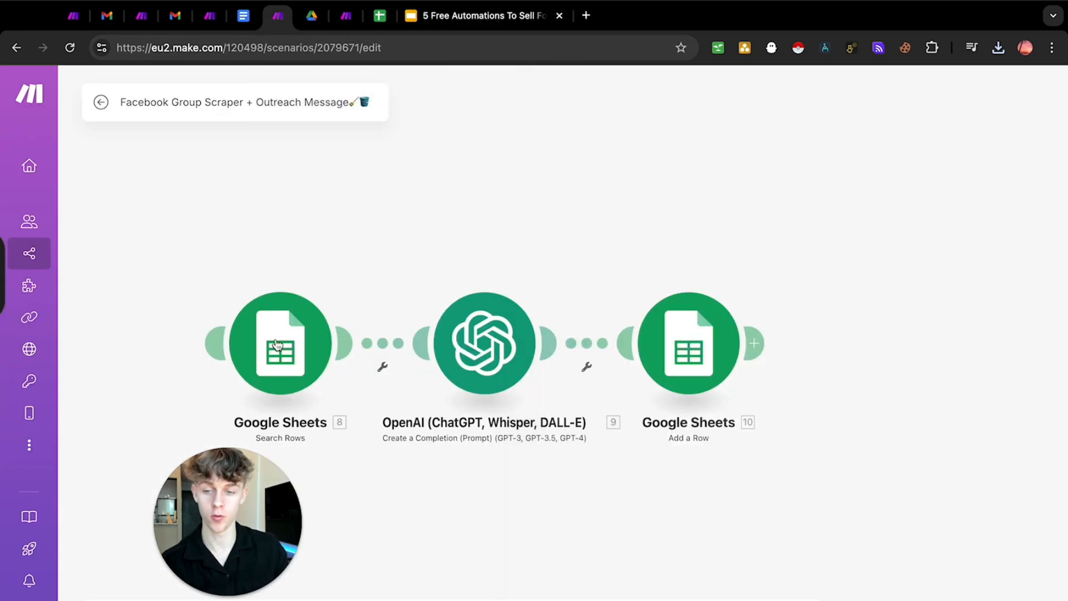
left_click(484, 342)
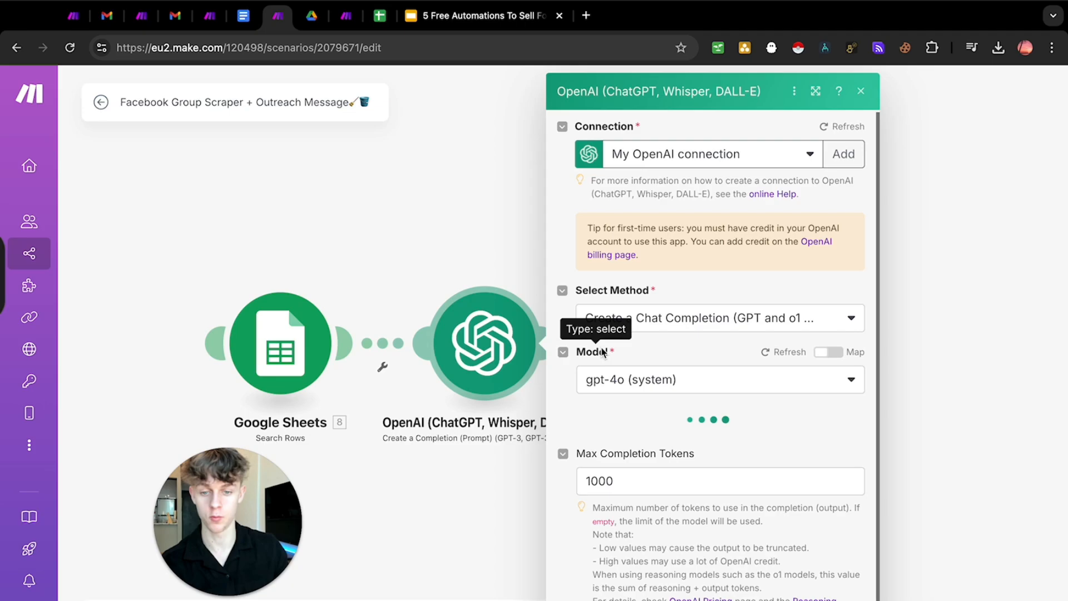
scroll(602, 351, "down", 1)
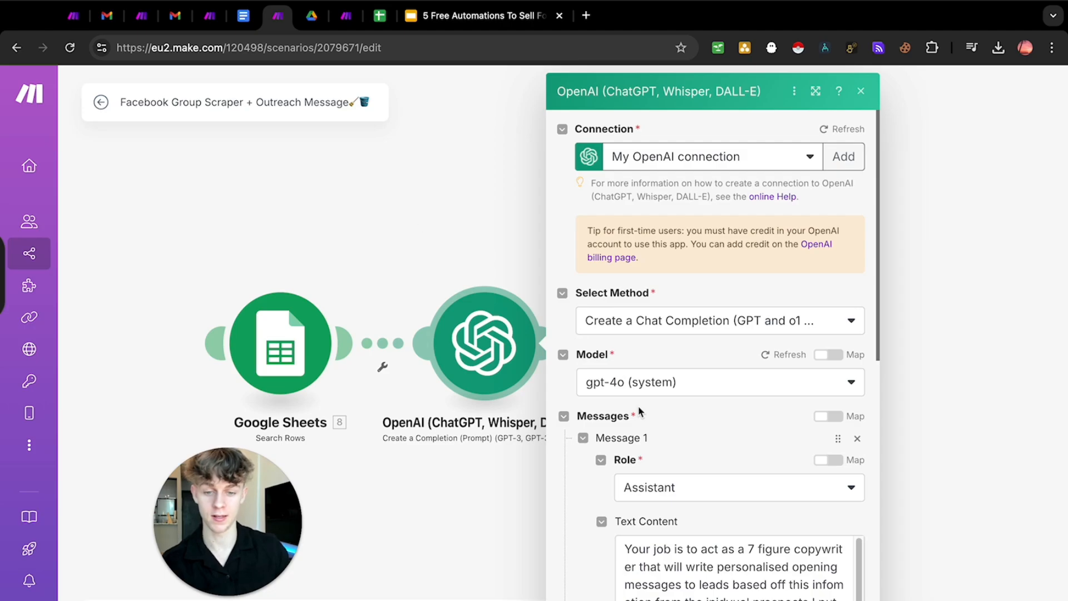
scroll(639, 411, "down", 5)
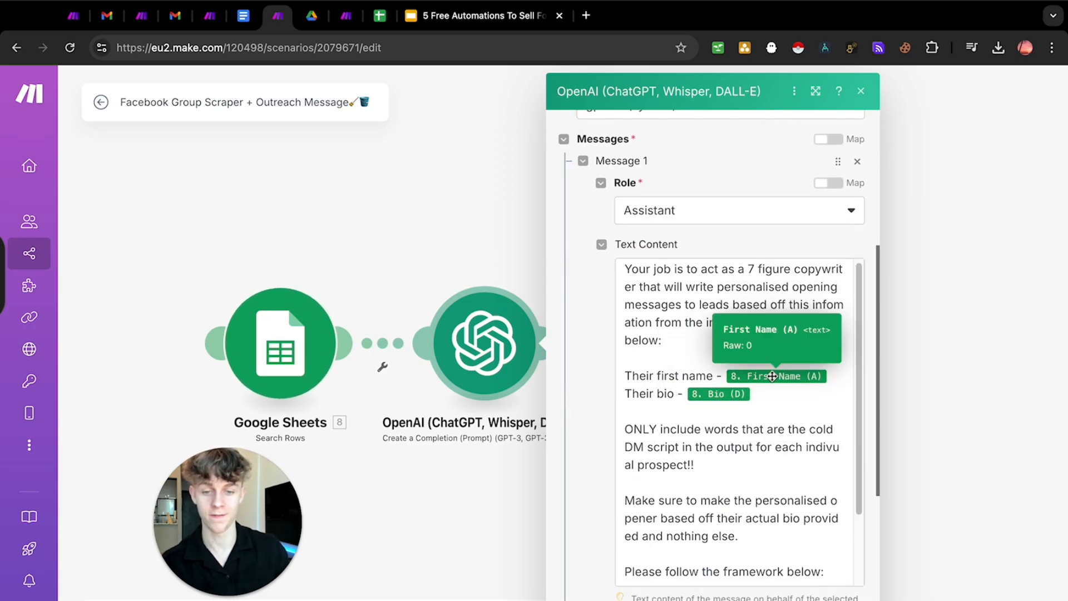
scroll(729, 451, "down", 3)
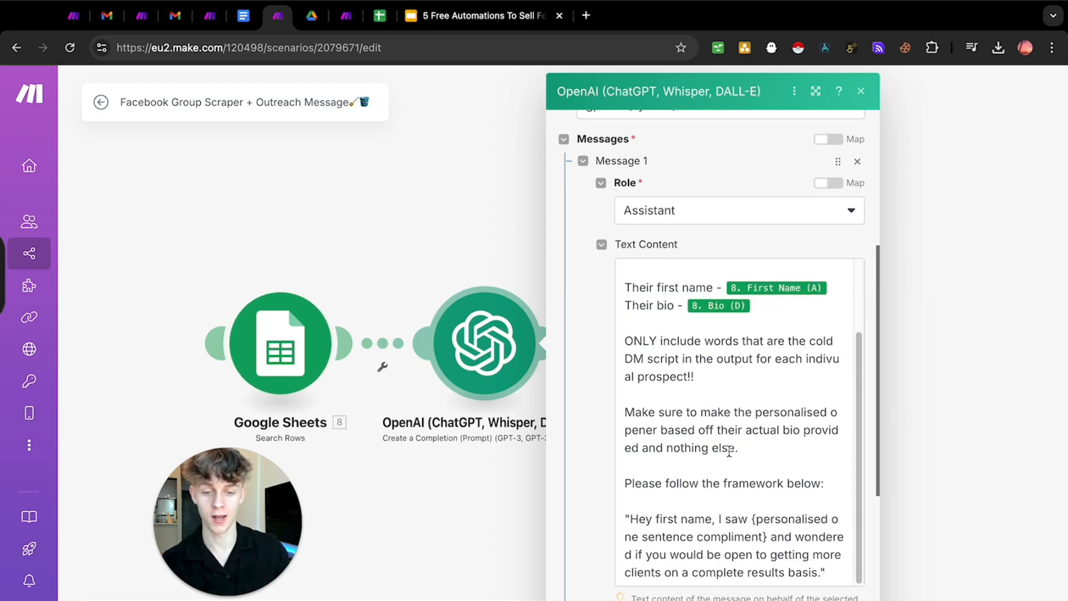
mouse_move(631, 520)
left_mouse_down()
mouse_move(826, 591)
mouse_move(629, 516)
left_mouse_up()
left_click(828, 581)
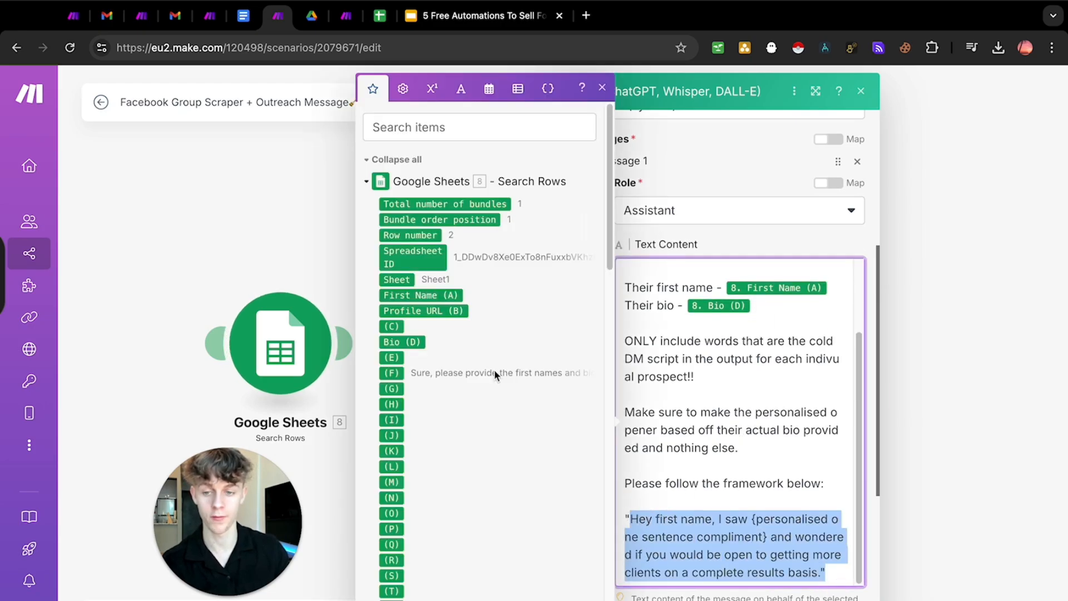
Close the OpenAI module's settings and look over the Search Rows, OpenAI and Add a Row modules of the scenario.
left_click(326, 262)
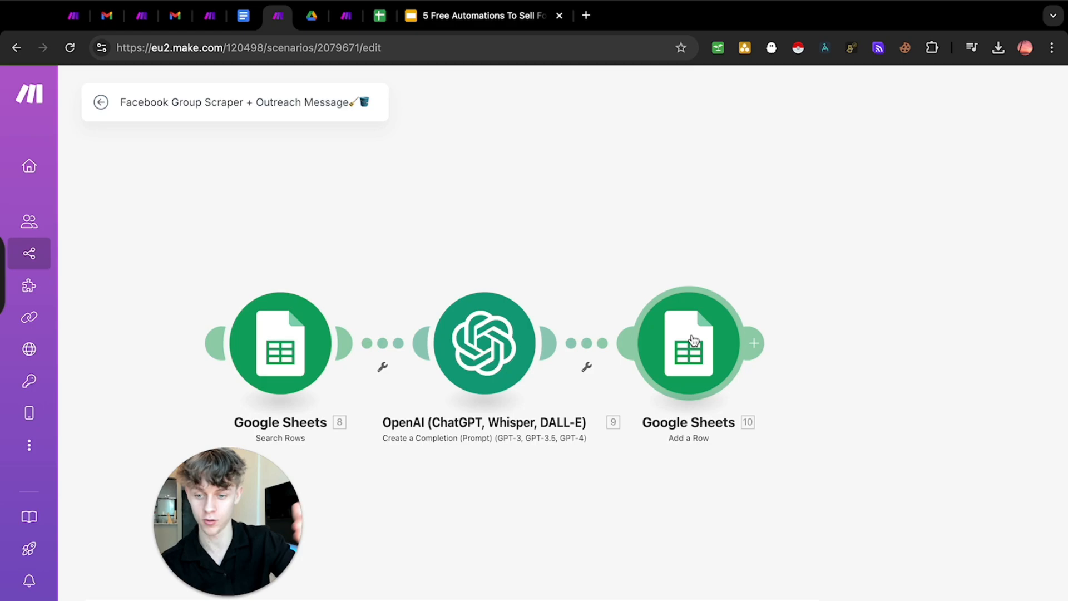
scroll(527, 251, "down", 2)
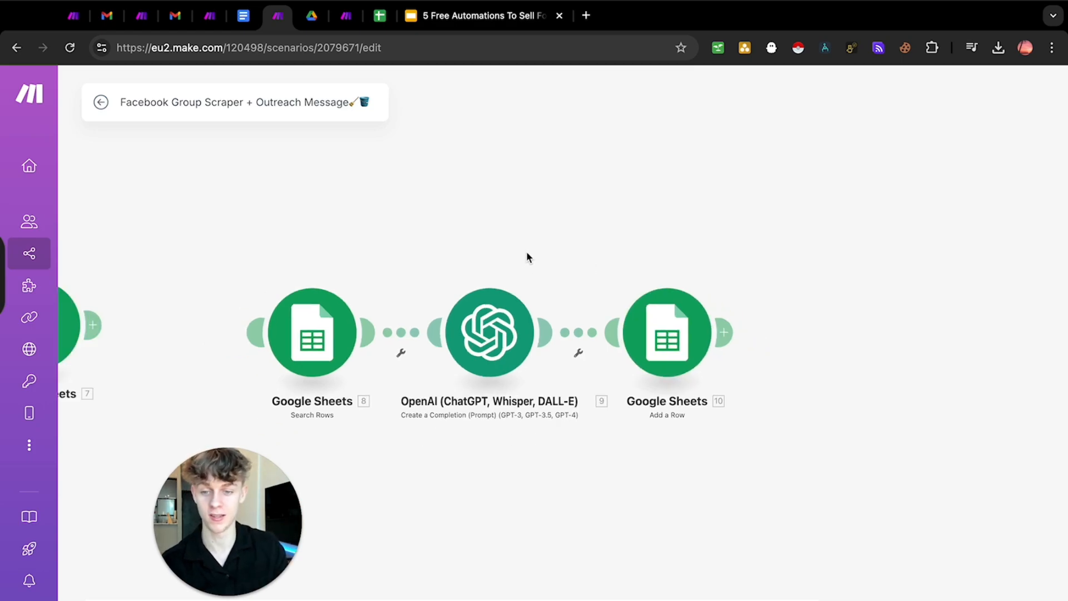
left_click_drag(527, 252, 503, 242)
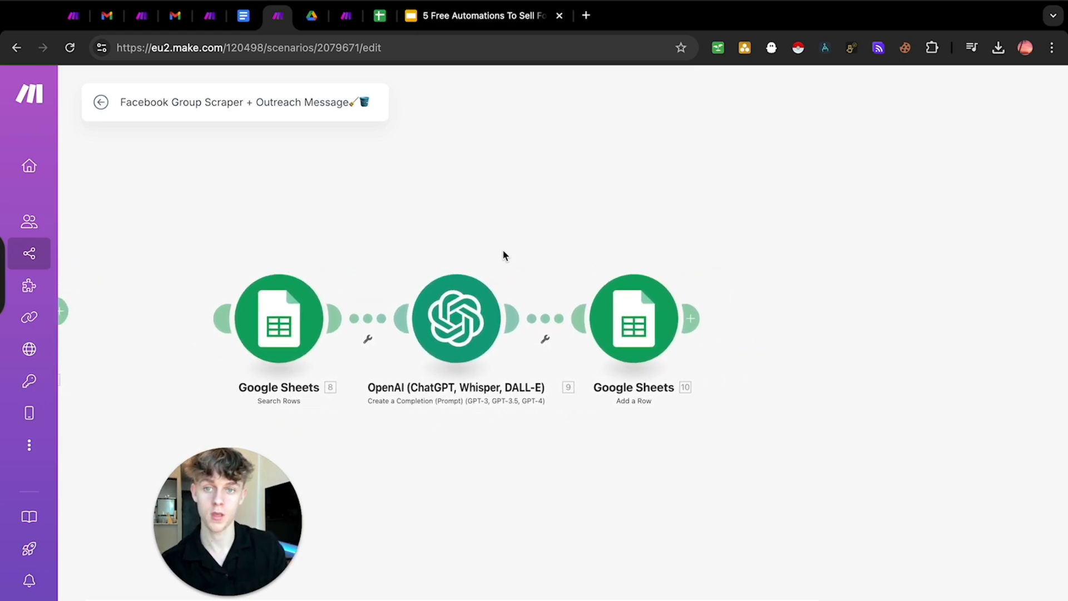
scroll(503, 251, "up", 1)
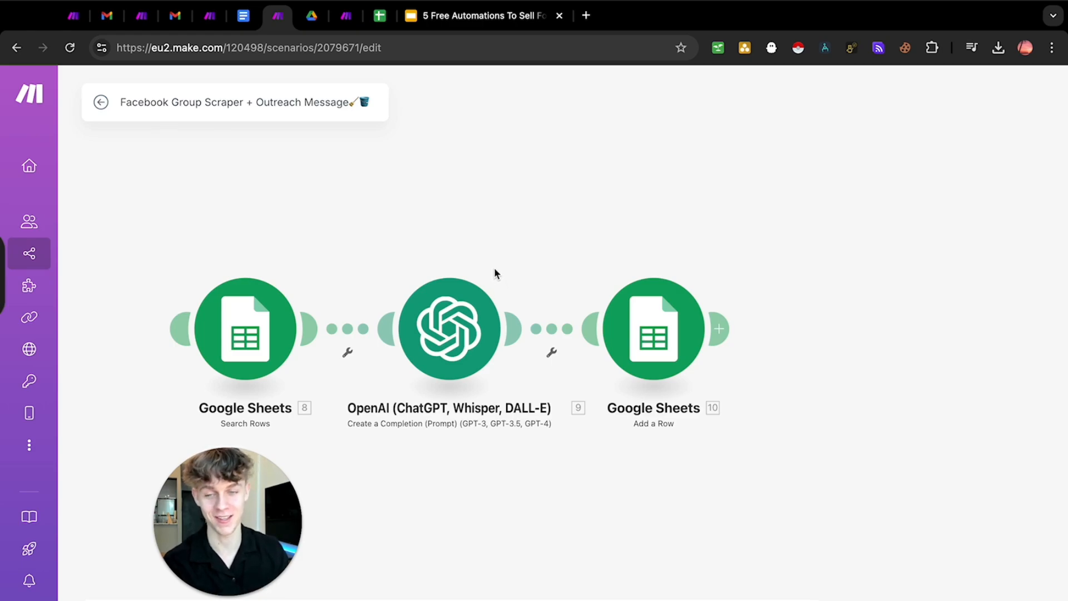
Switch to the Google Slides deck, present the Unique Automated Follow Up System and level-up slides, and end the slideshow.
left_click(435, 17)
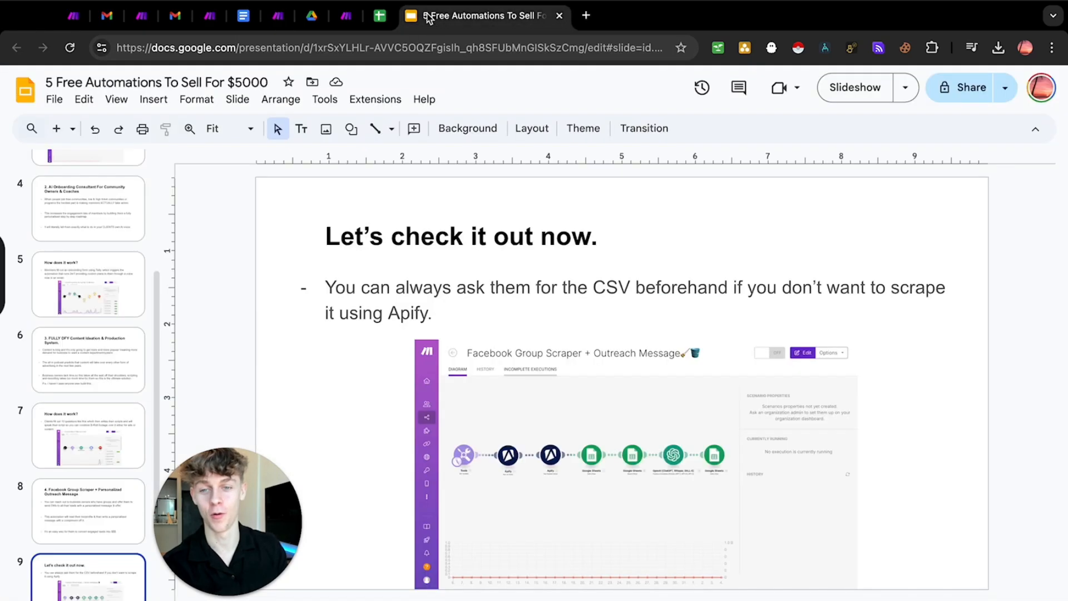
left_click(843, 96)
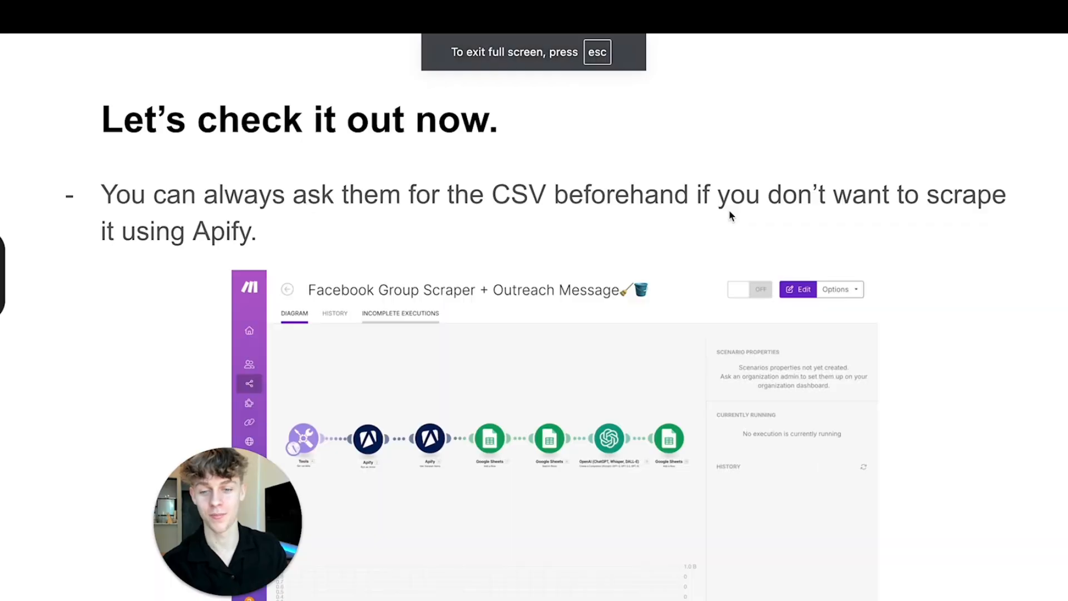
left_click(928, 229)
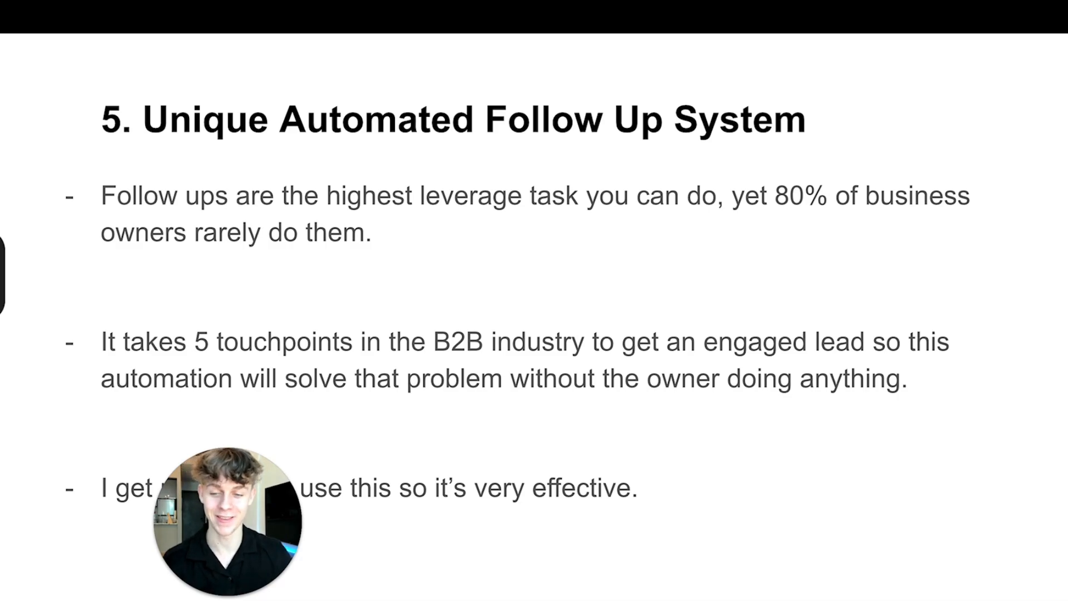
left_click_drag(259, 532, 860, 254)
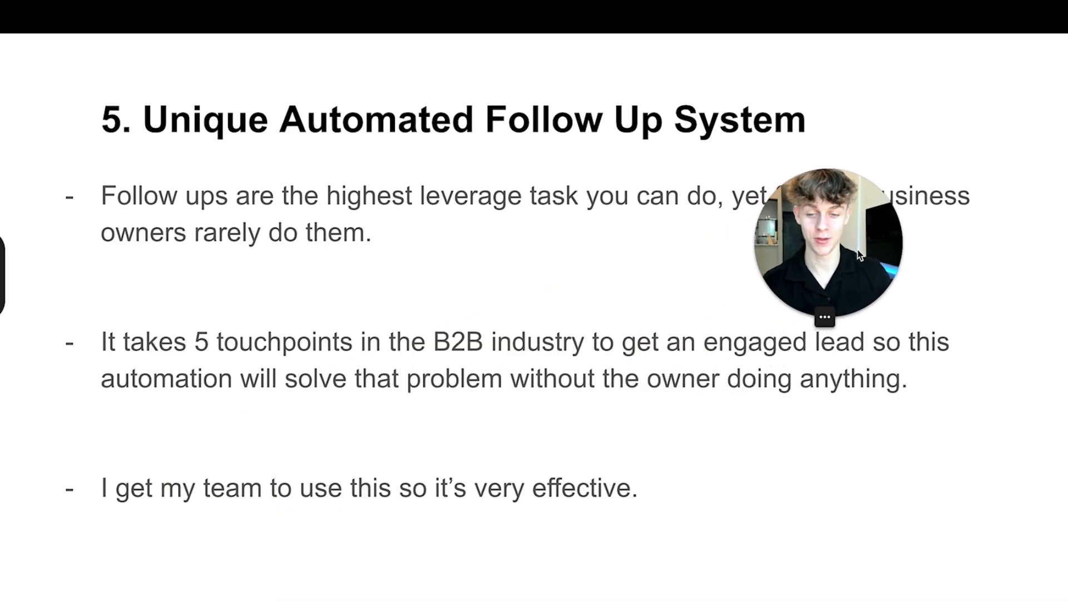
key("Right")
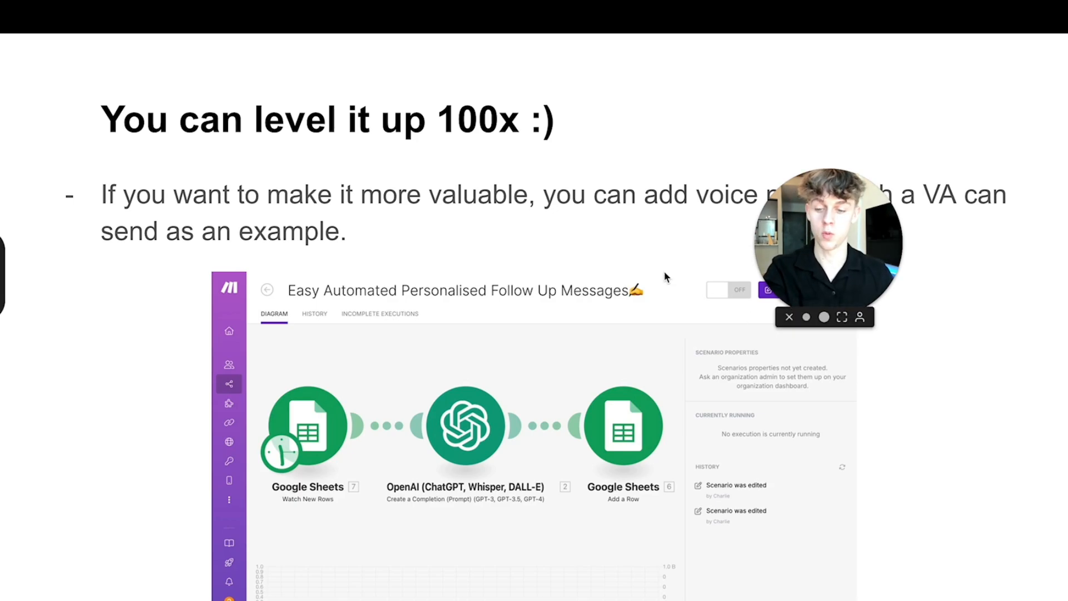
key("Escape")
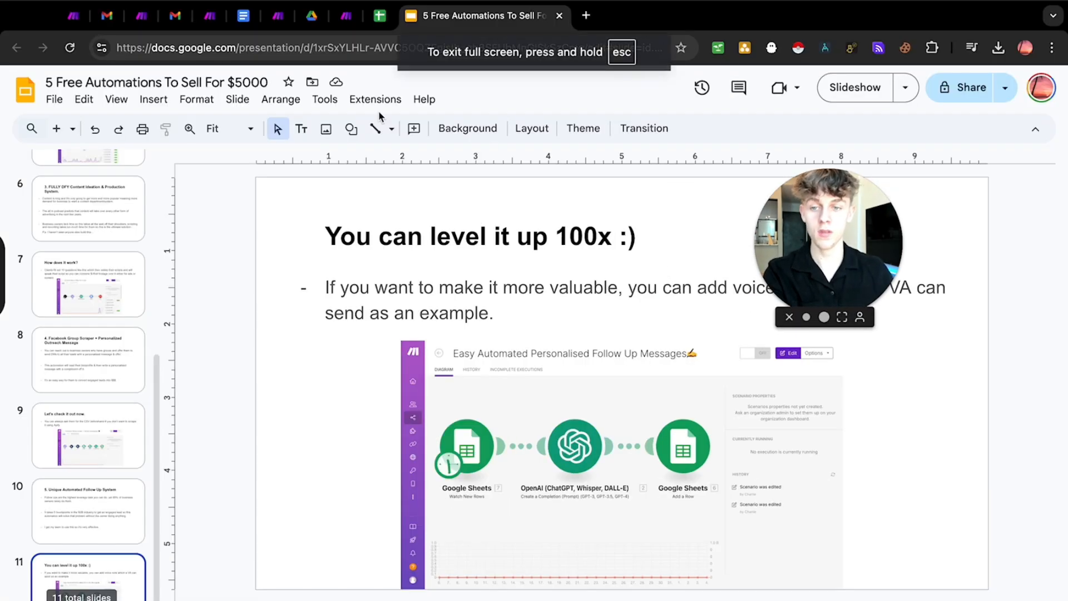
Switch to the Easy Automated Personalised Follow Up Messages scenario in Make and examine the OpenAI prompt, highlighting its first name input.
left_click(348, 16)
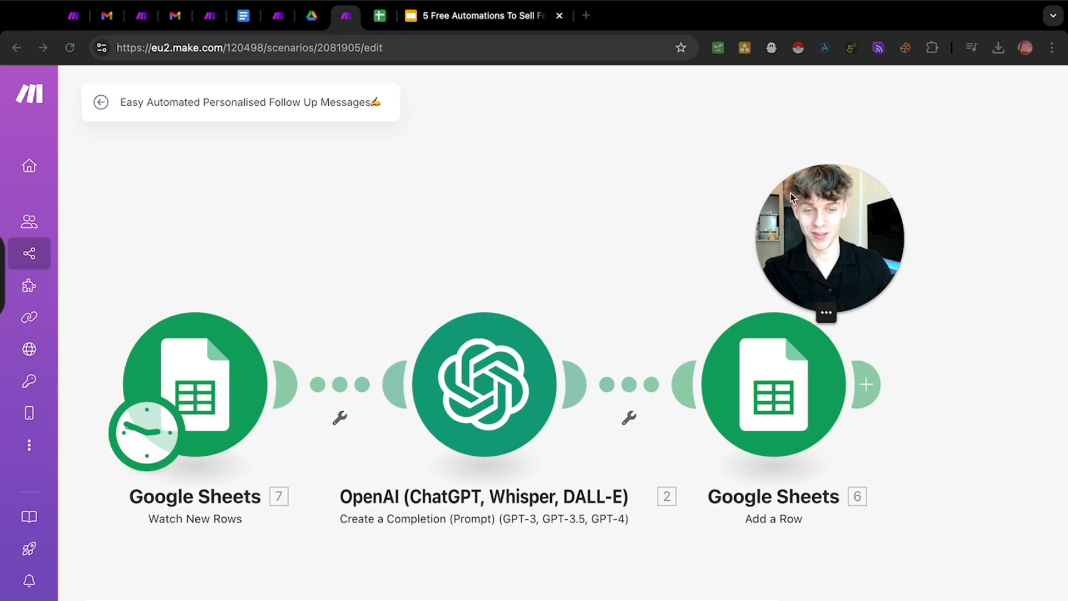
left_click(509, 356)
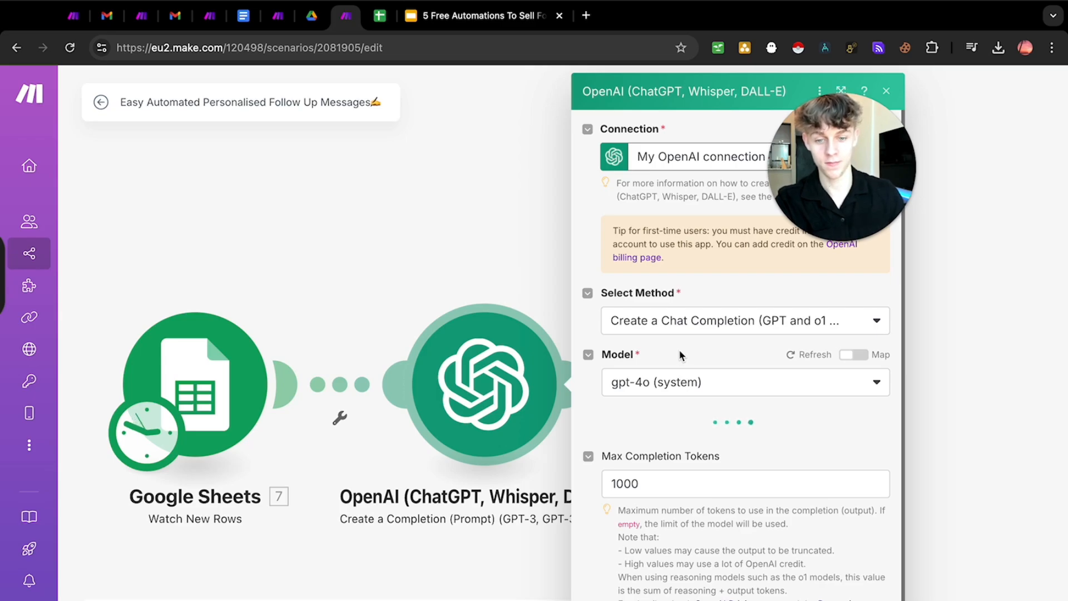
scroll(682, 356, "down", 1)
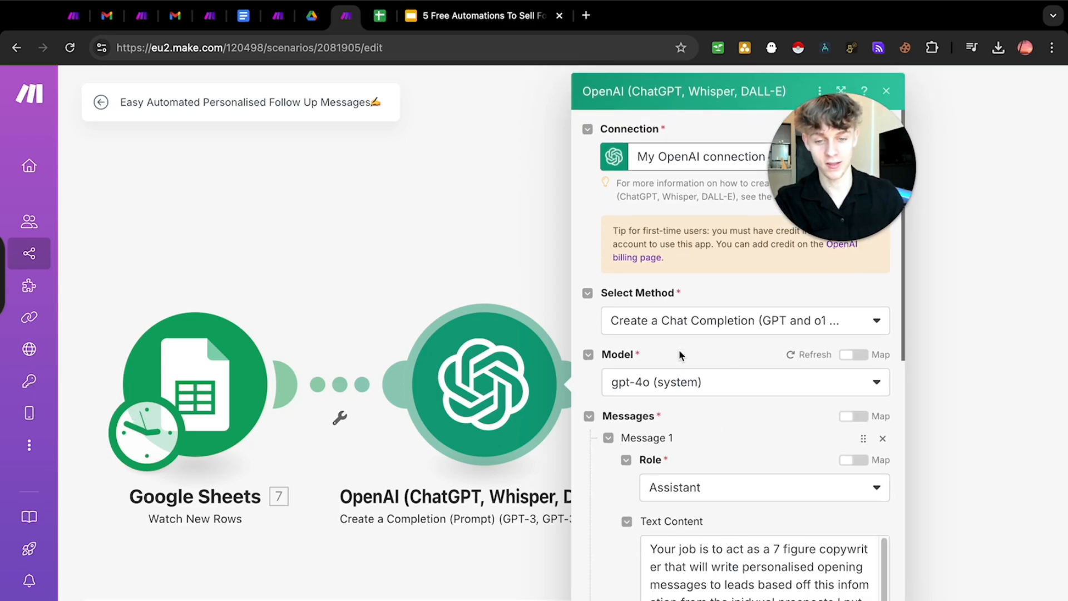
scroll(679, 367, "down", 4)
left_click_drag(731, 445, 679, 444)
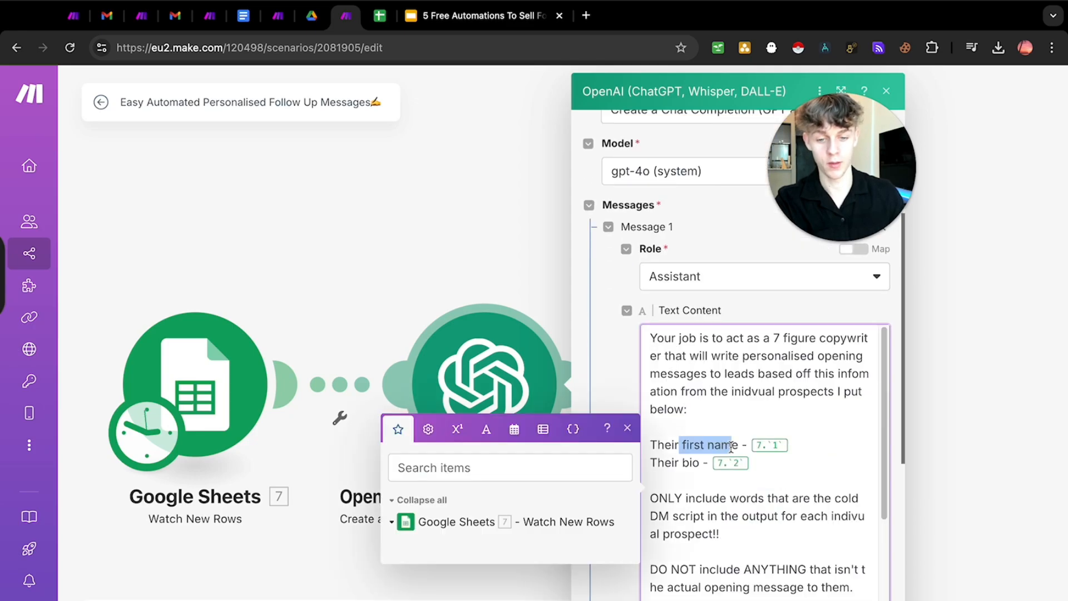
scroll(757, 445, "down", 2)
left_click(452, 270)
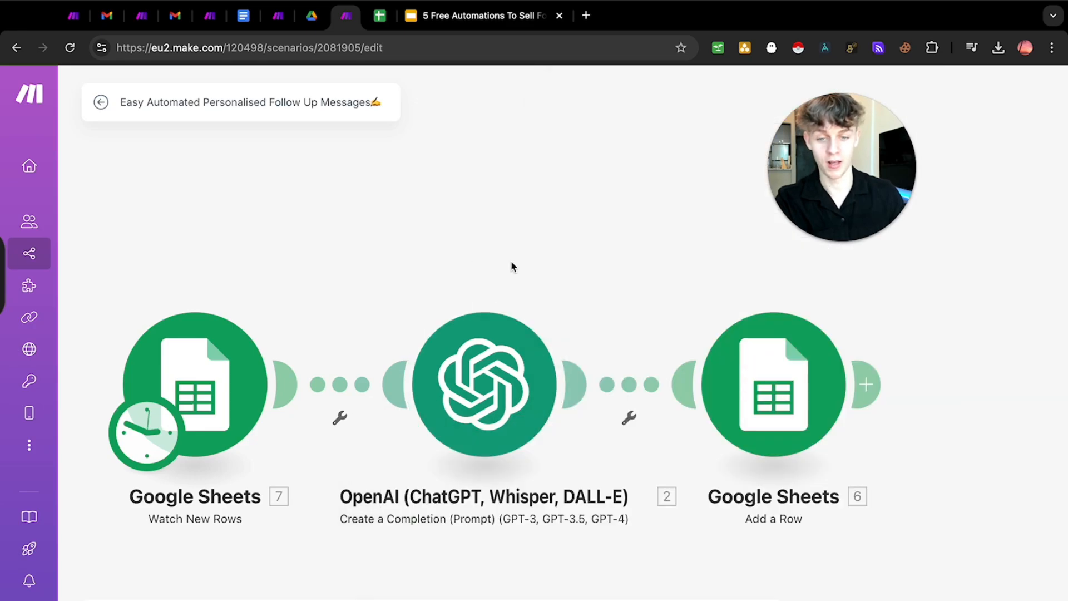
Switch to the AGS tracking sheet in Google Sheets and look over the leads' profile links, pipeline statuses and follow-up checkboxes.
left_click(380, 15)
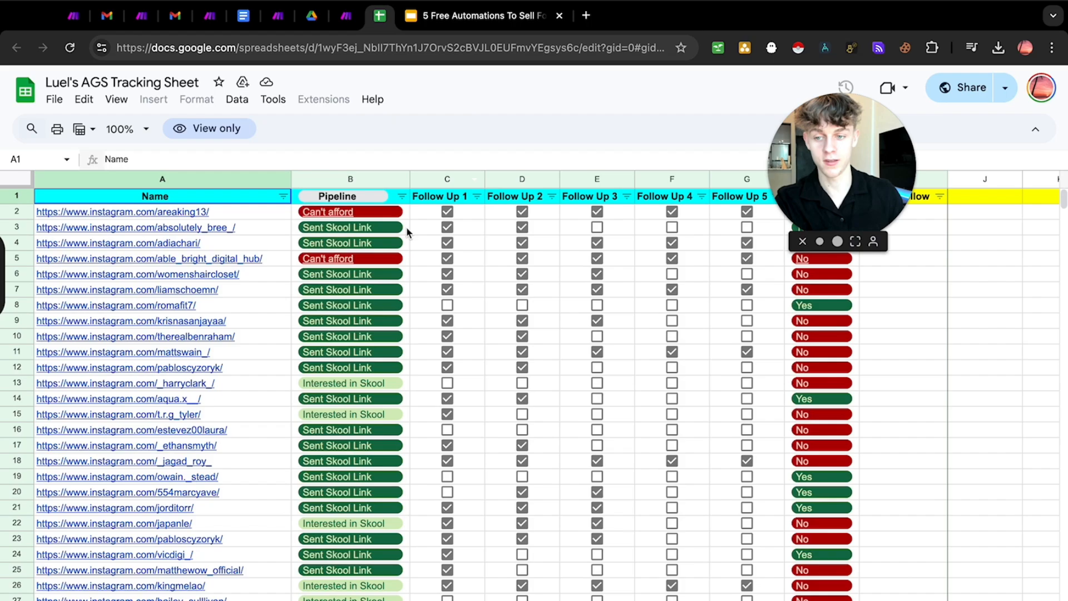
left_click_drag(879, 156, 883, 117)
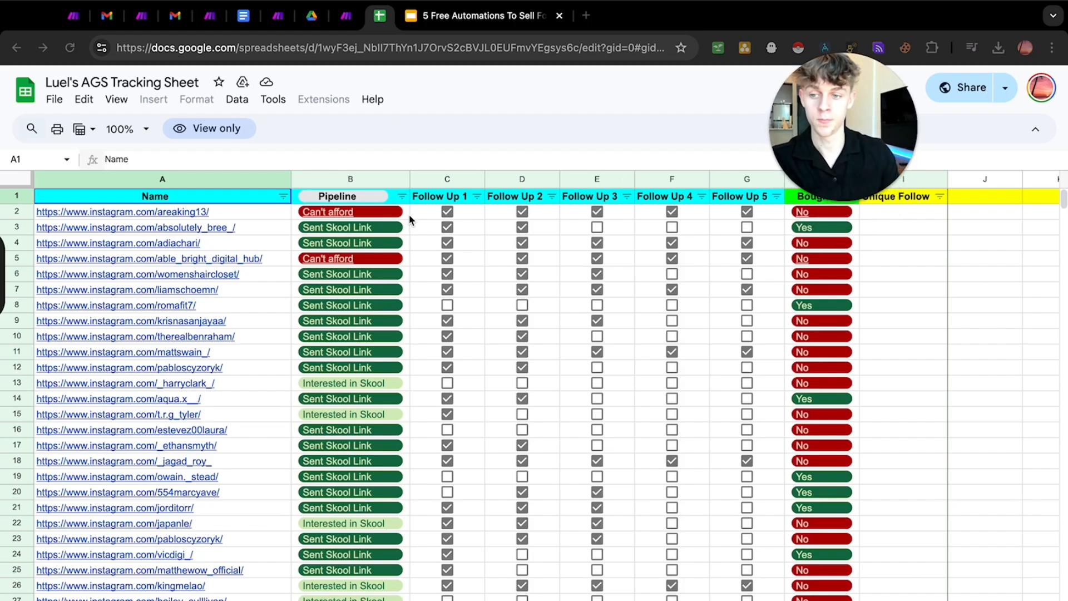
left_click(82, 215)
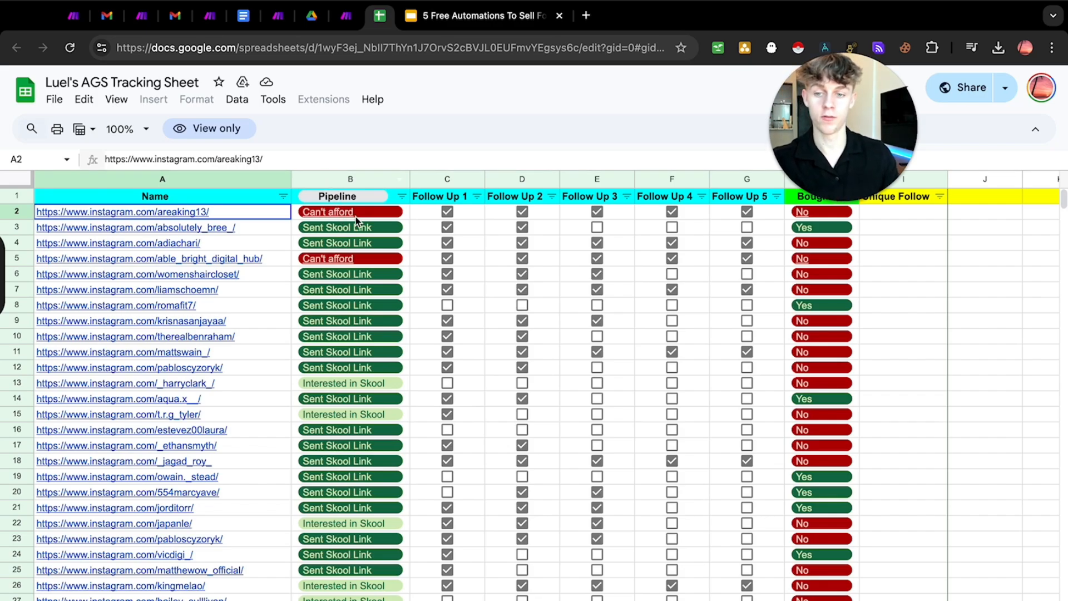
left_click(329, 215)
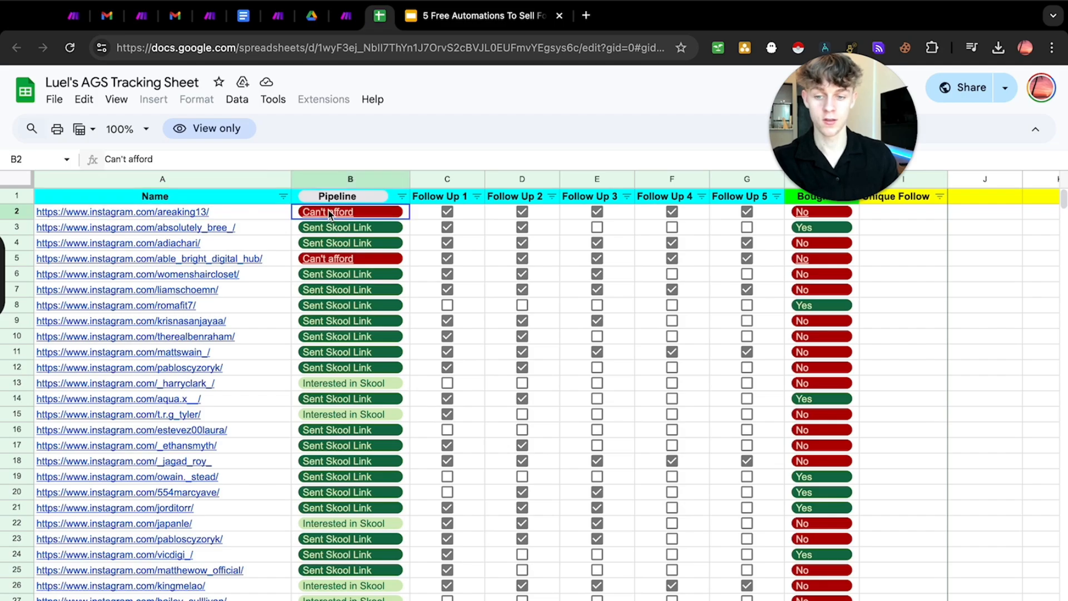
scroll(330, 216, "down", 10)
scroll(330, 216, "up", 10)
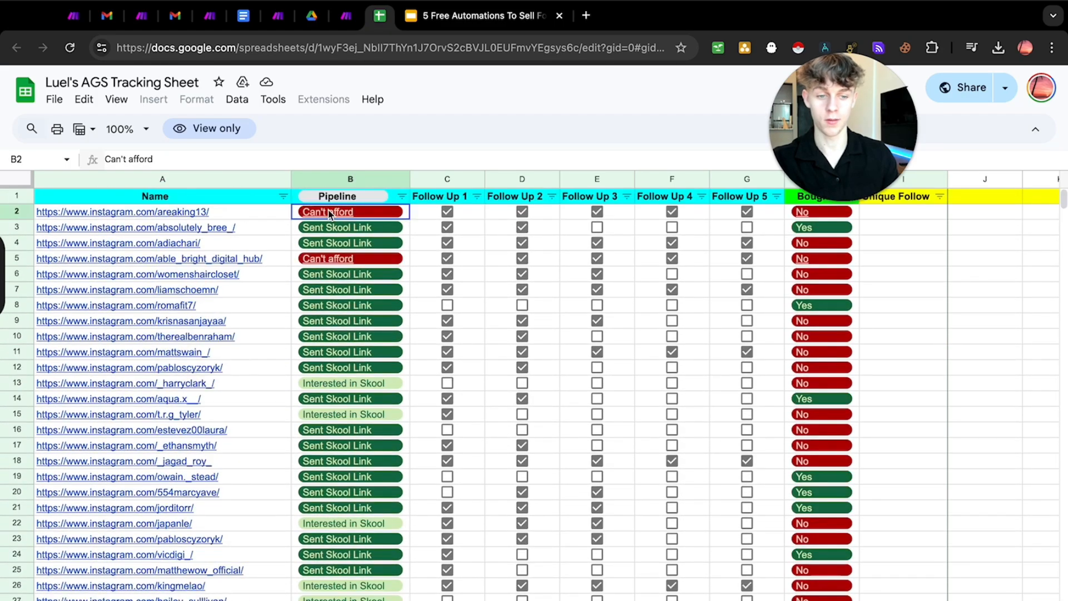
scroll(1060, 261, "down", 15)
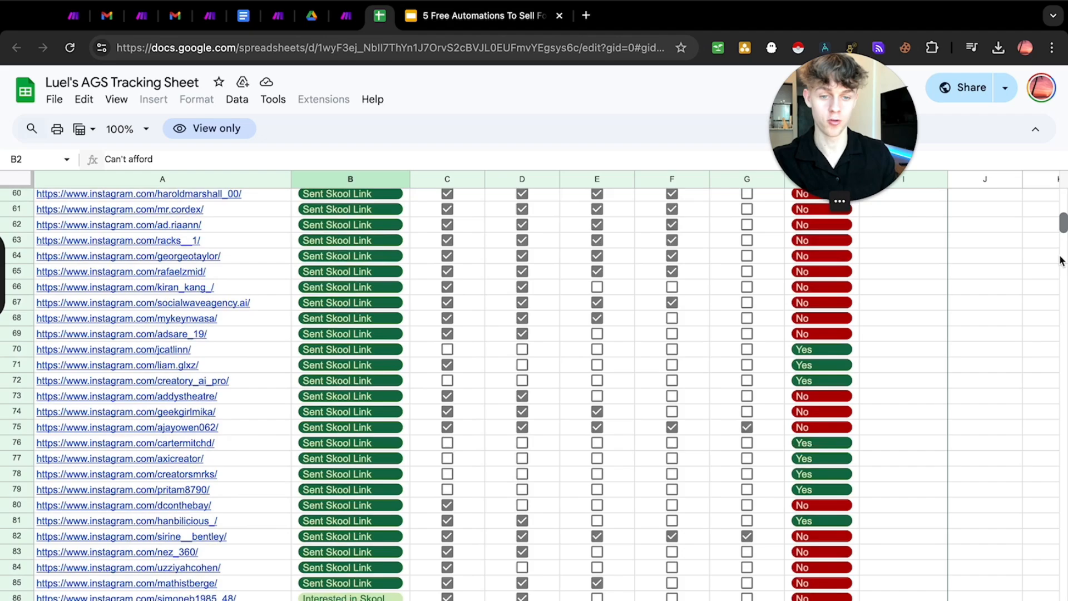
scroll(1061, 260, "up", 15)
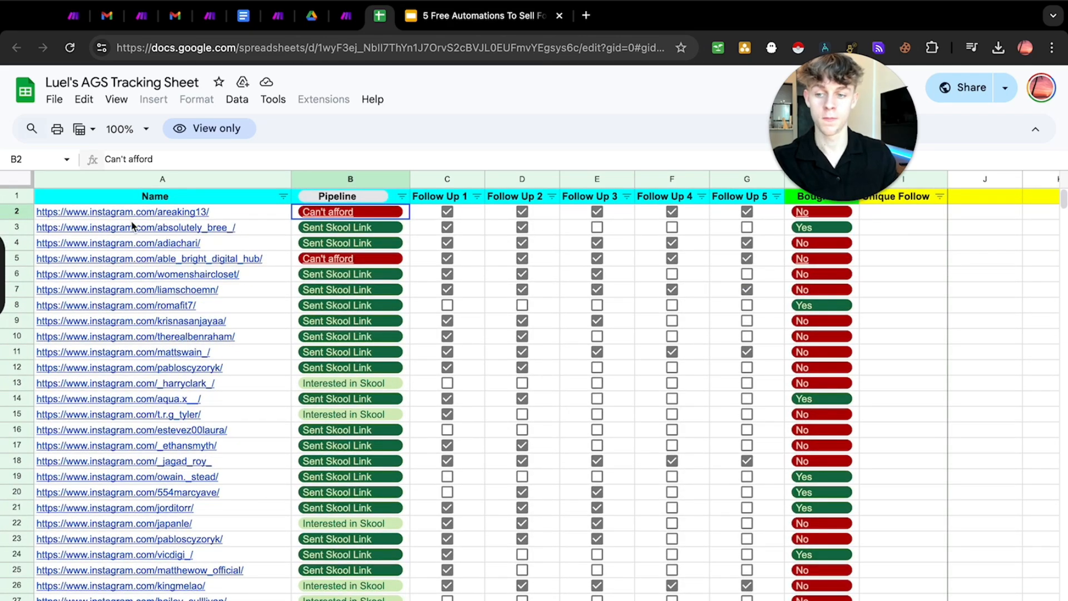
Inspect the row 2 lead's Instagram profile link and the matching cell in the Unique Follow column.
mouse_move(130, 218)
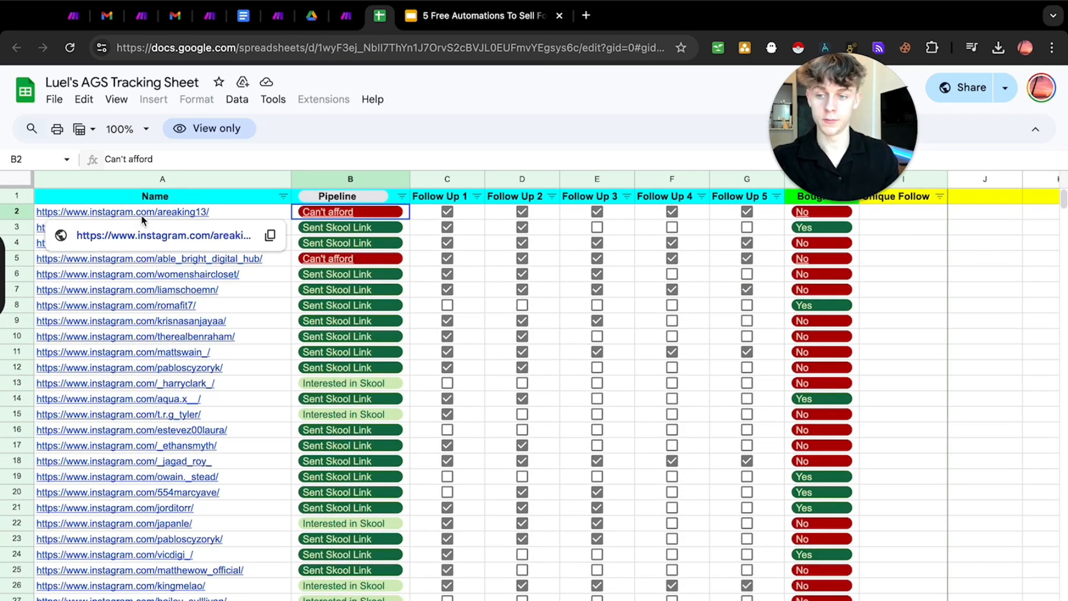
left_click(236, 216)
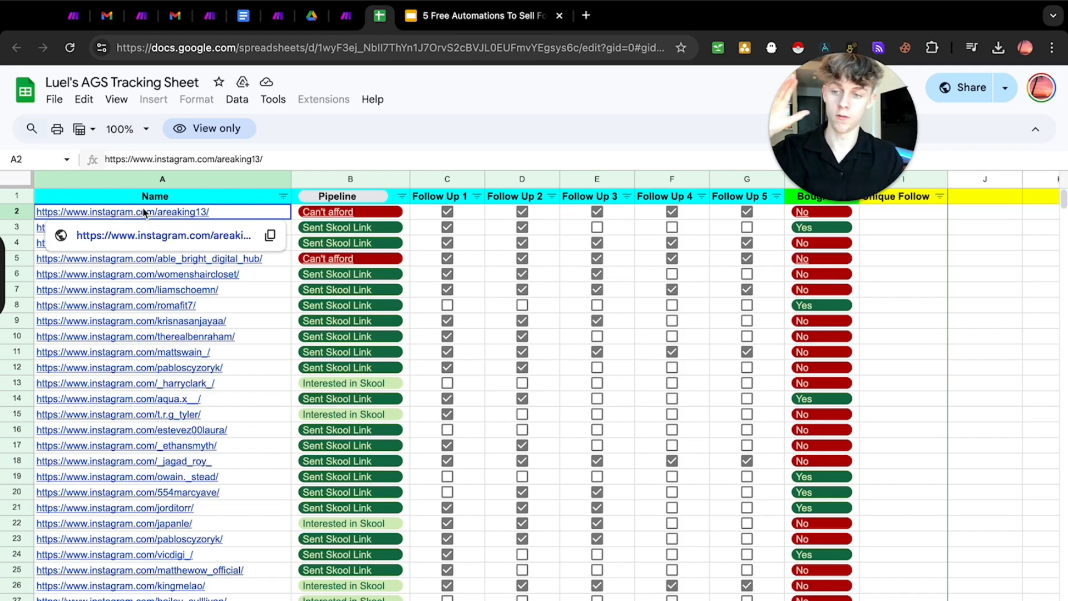
left_click_drag(810, 124, 759, 94)
left_click(907, 212)
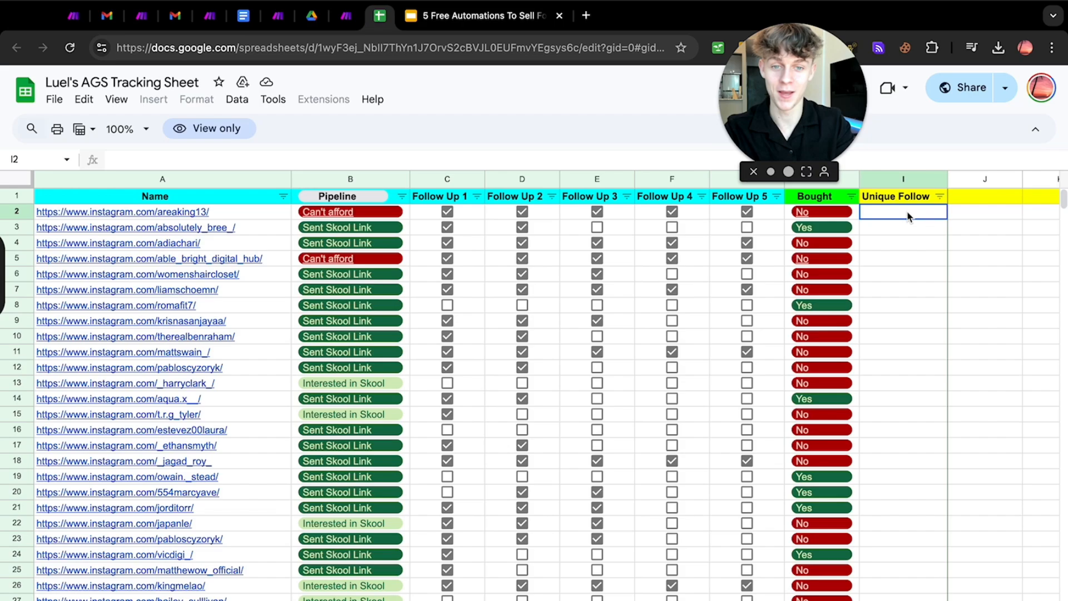
left_click(225, 216)
Compare the follow-up scenario in Make with the tracking sheet, relating its modules to the row 2 profile link and Unique Follow cell.
left_click(346, 17)
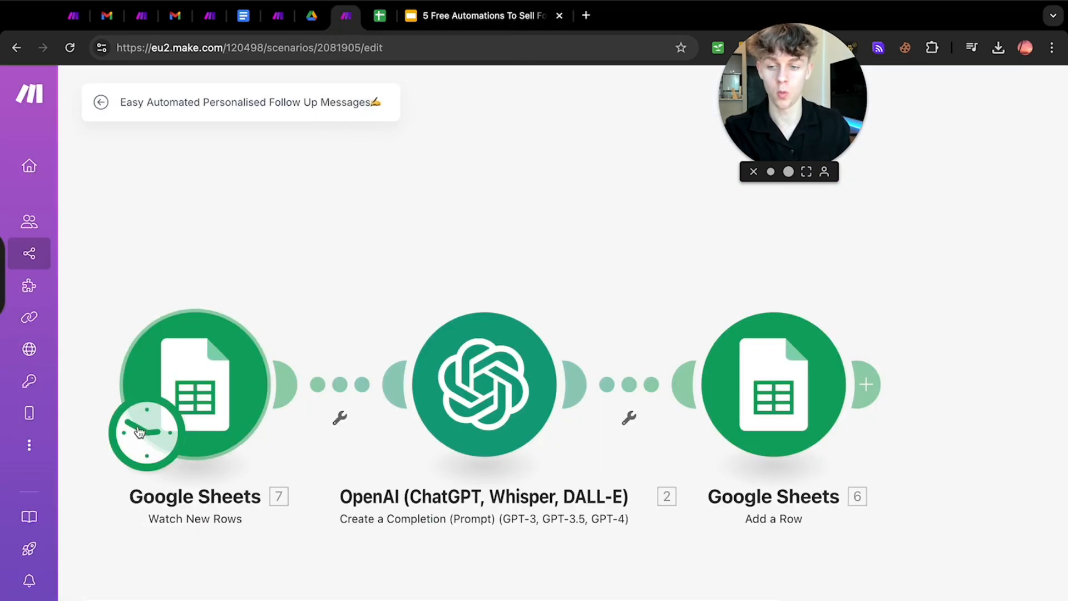
left_click(380, 15)
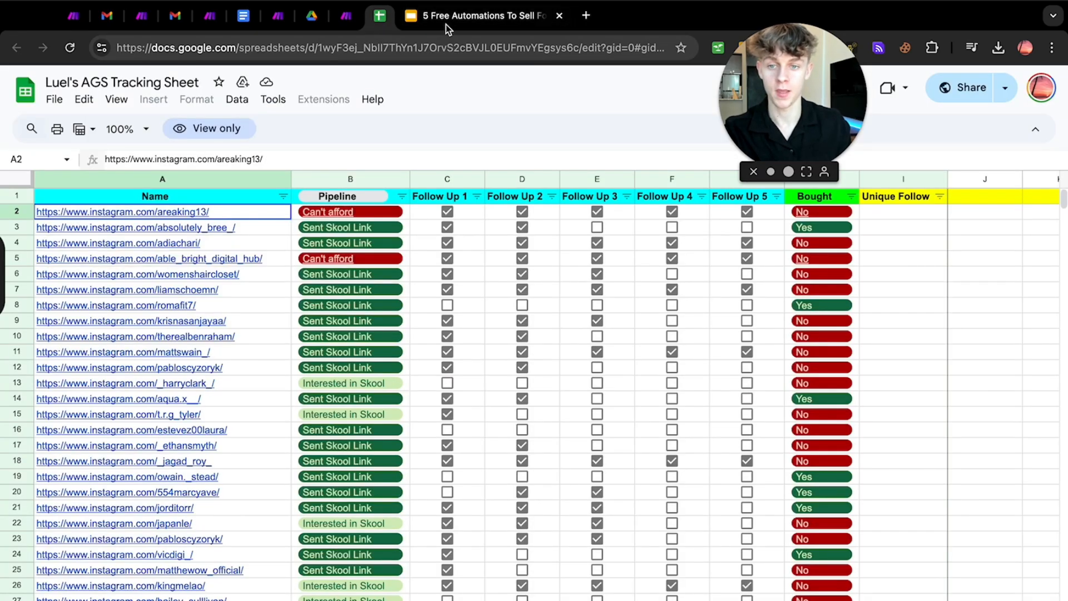
left_click(354, 21)
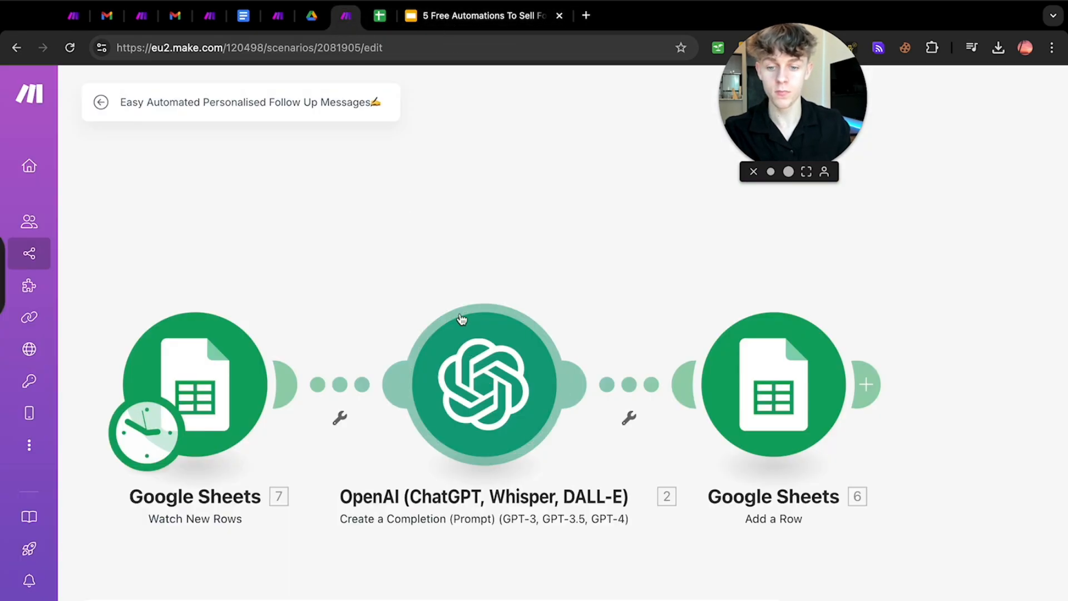
left_click(383, 24)
left_click(910, 212)
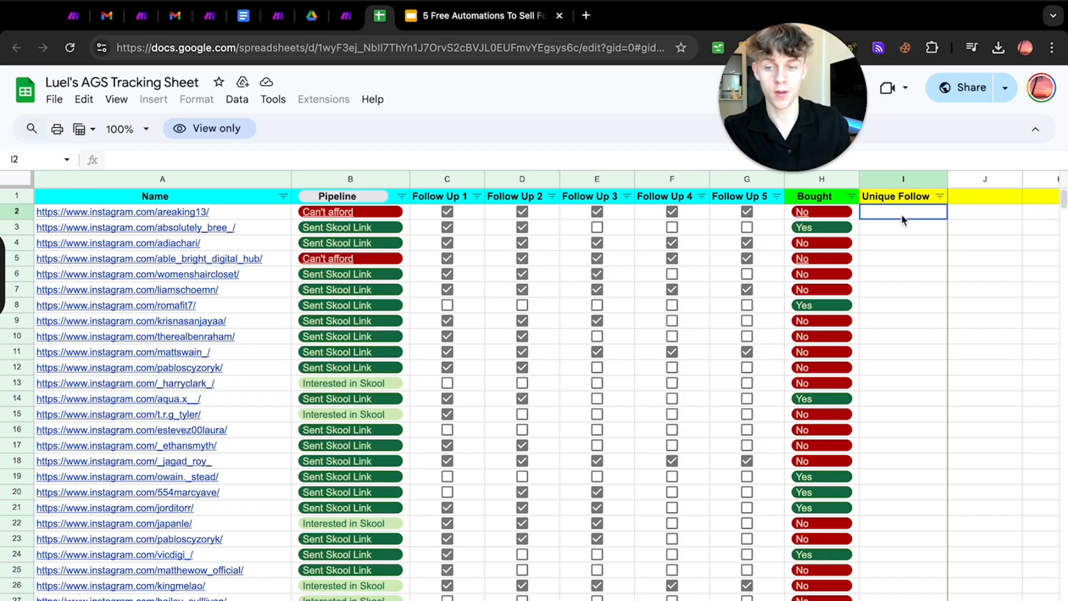
left_click(222, 214)
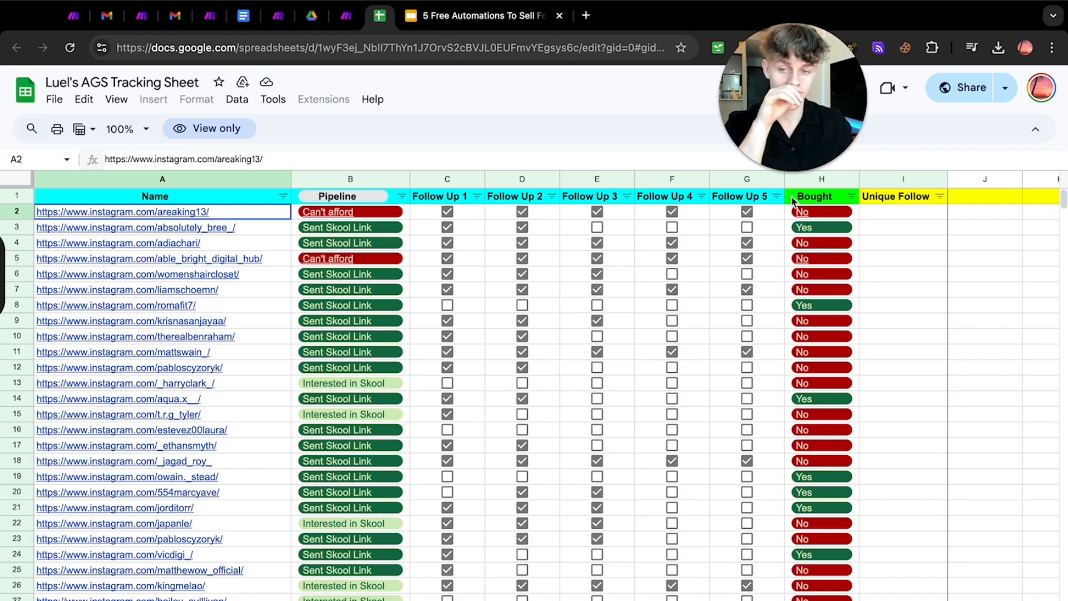
left_click(902, 214)
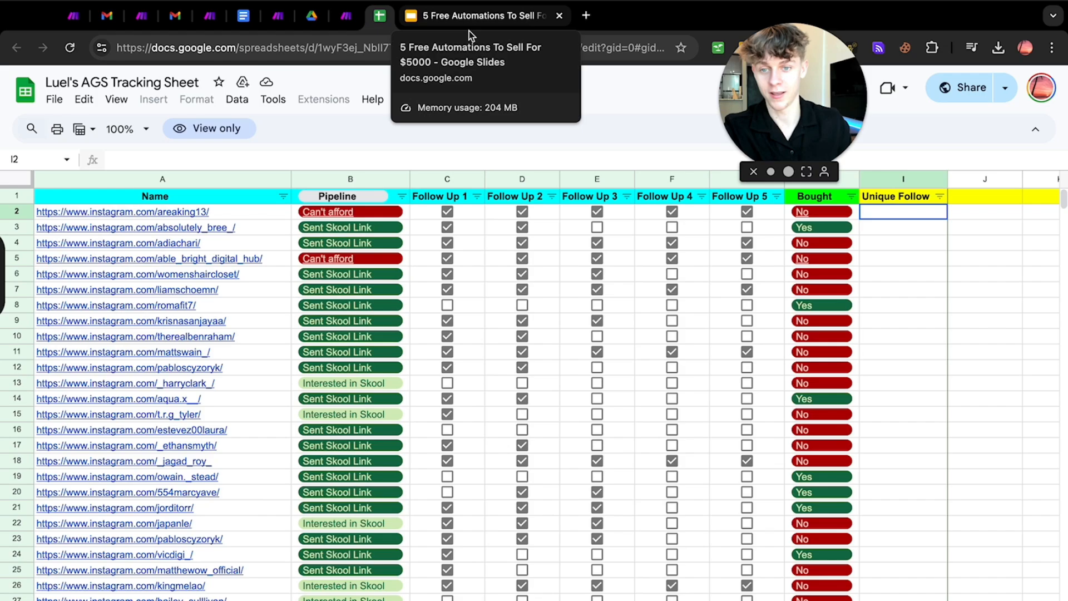
Switch back to Make and on to the Google Slides deck to review the slide about adding voice notes.
left_click(346, 16)
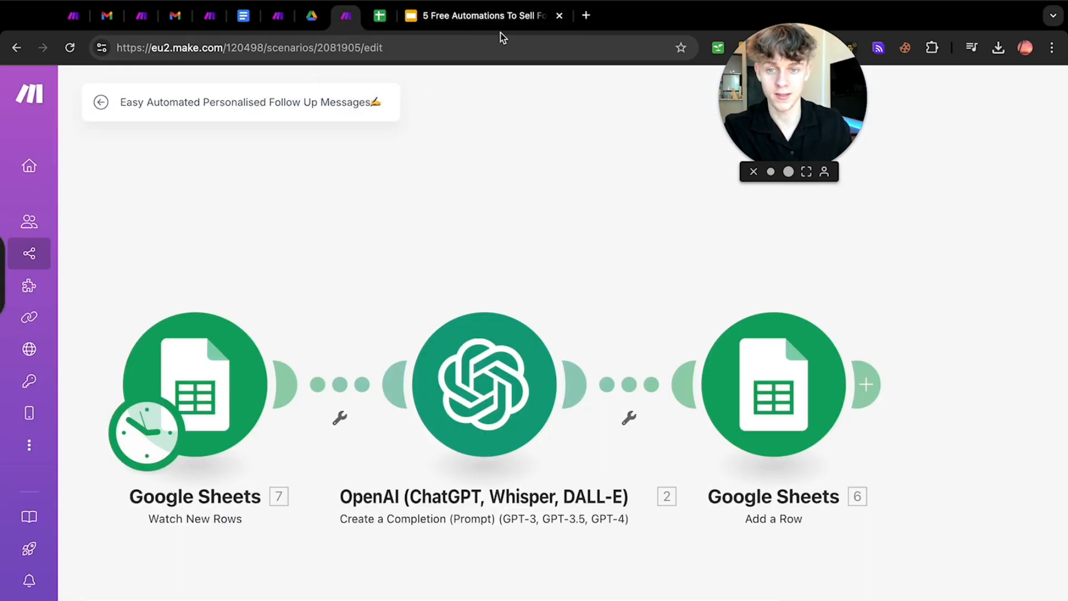
left_click(501, 18)
scroll(66, 330, "down", 1)
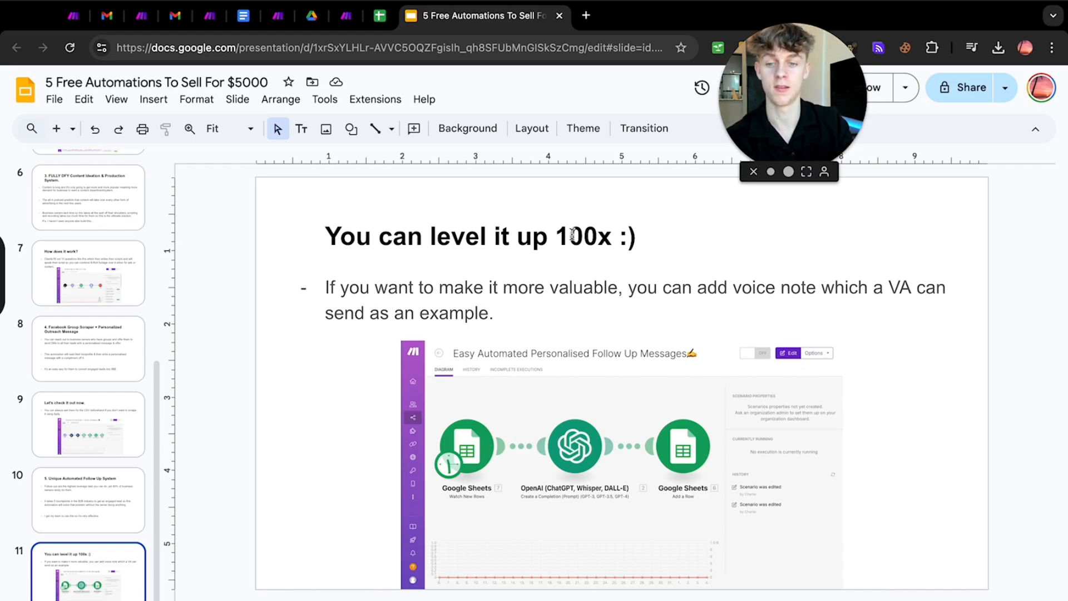
Return to the Make follow-up scenario, view its blueprint export and import options, and switch back to the Google Slides deck.
left_click(347, 25)
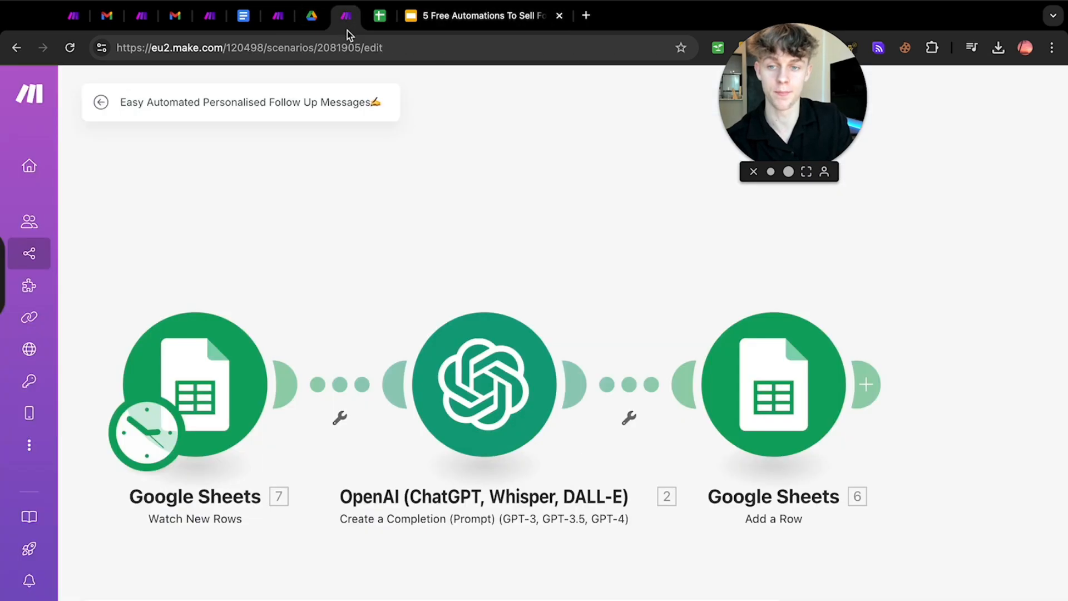
left_click(537, 598)
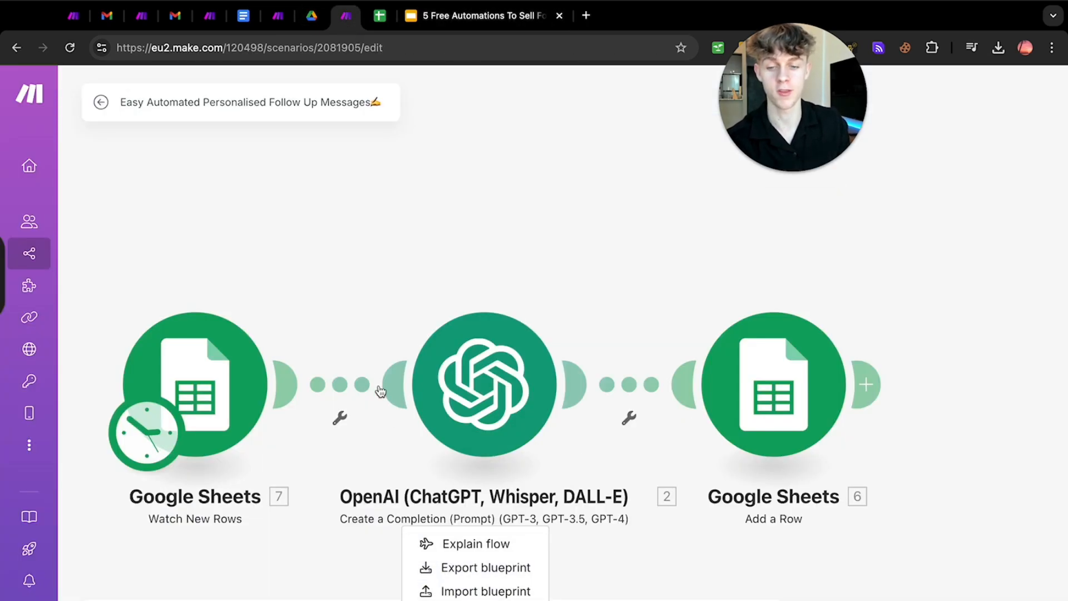
left_click(373, 328)
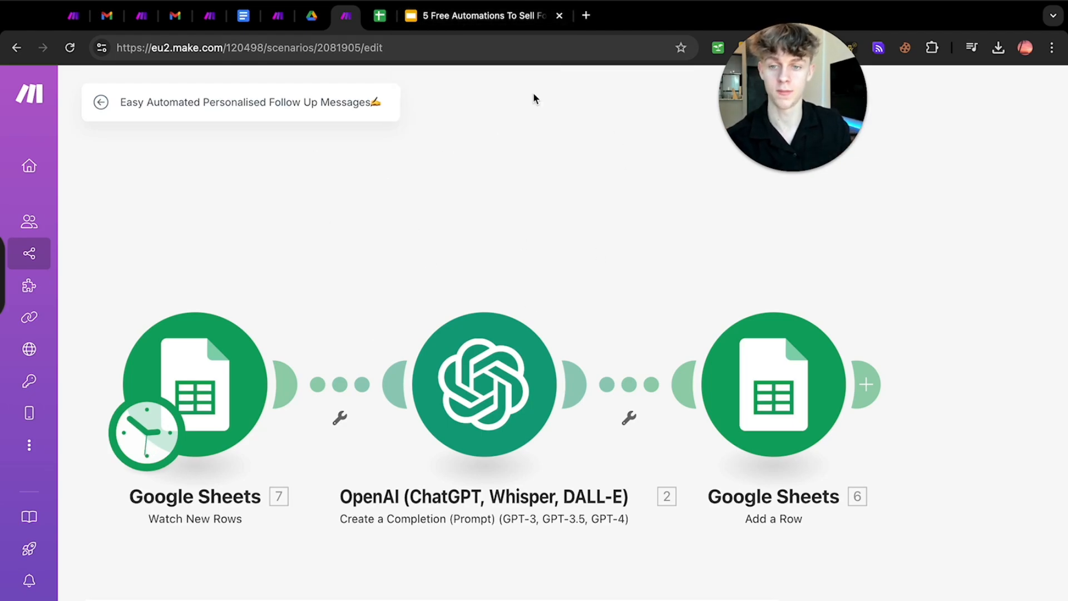
left_click(472, 17)
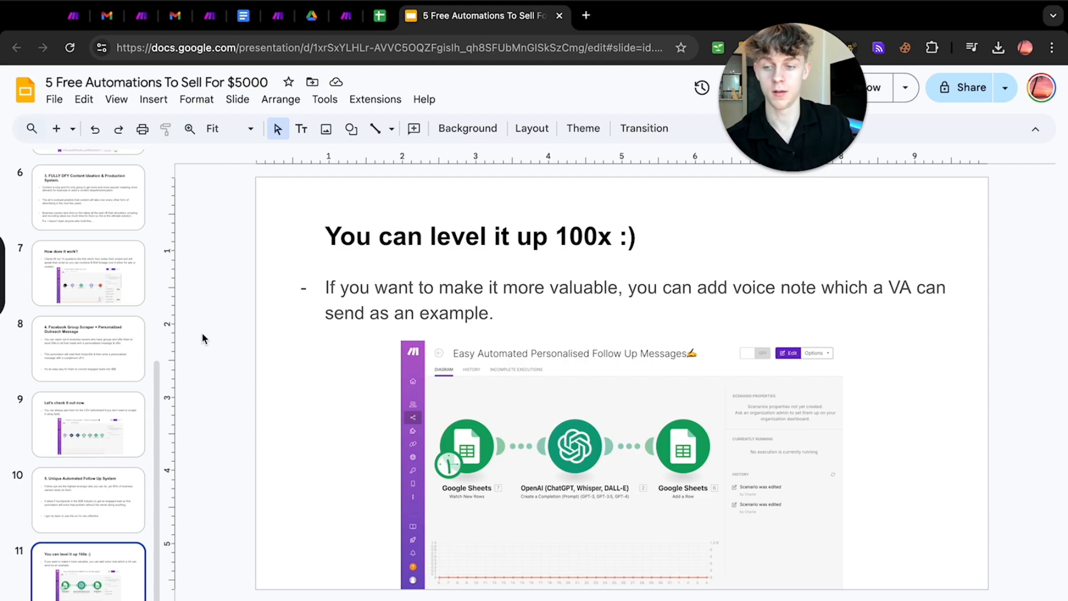